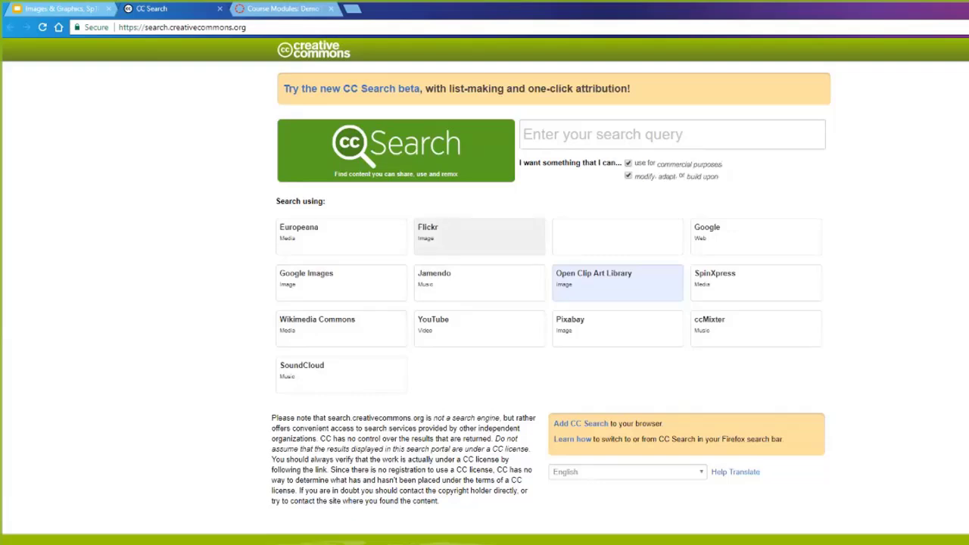
Search Flickr in CC Search for 'smartphone' with the commercial-use and modify filters unchecked.
left_click(479, 236)
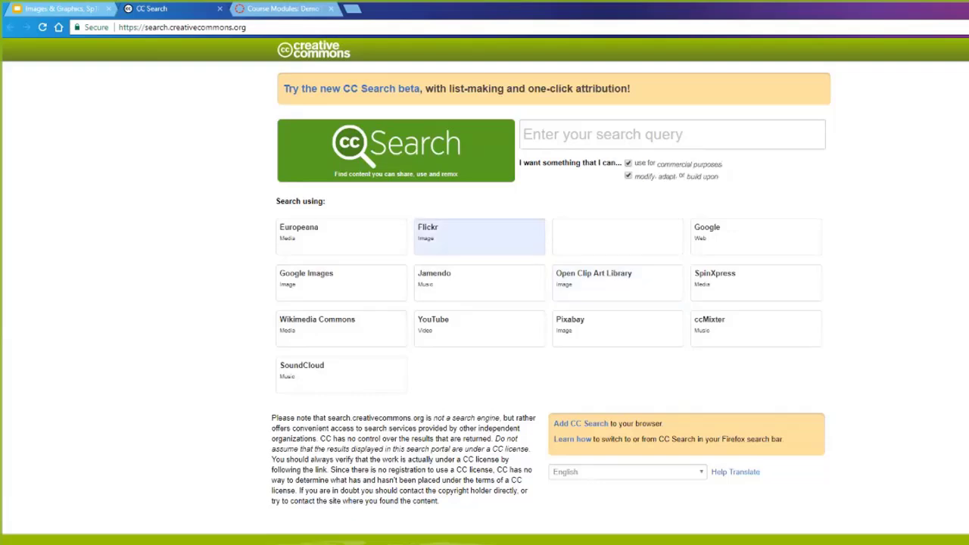
left_click(672, 134)
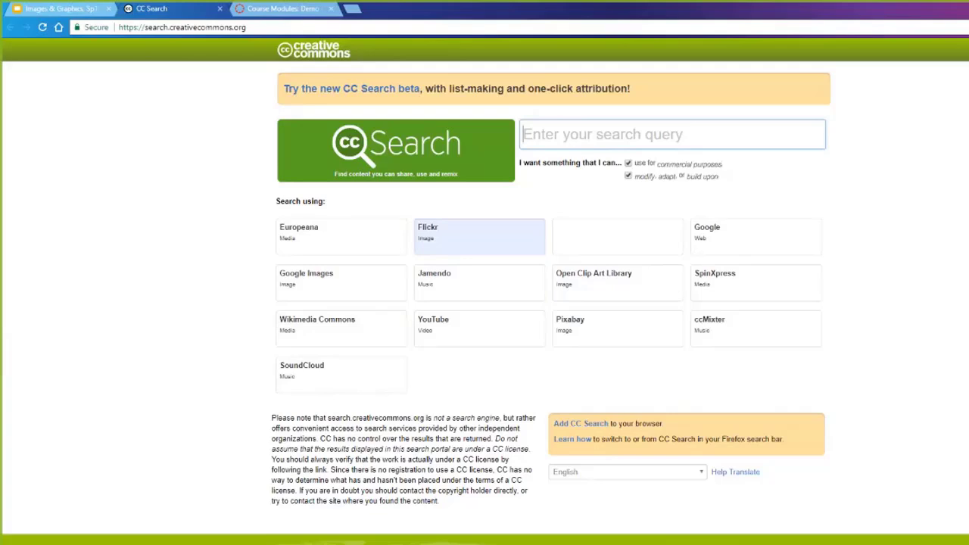
type("smartphone")
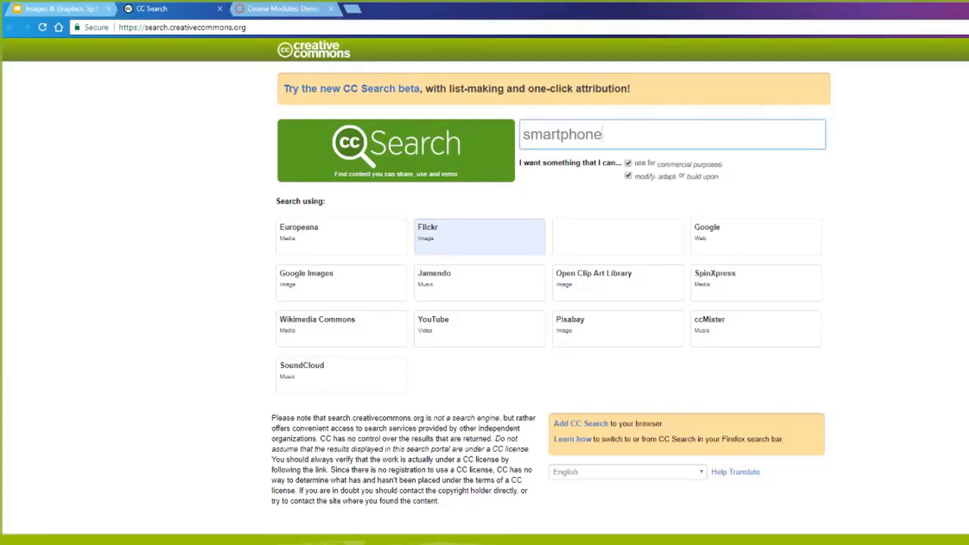
left_click(627, 163)
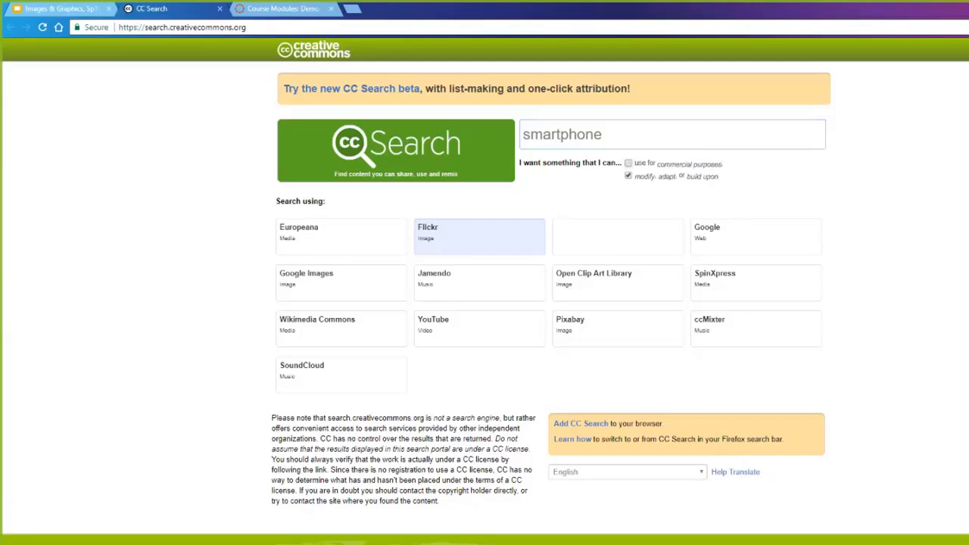
left_click(627, 175)
left_click(603, 134)
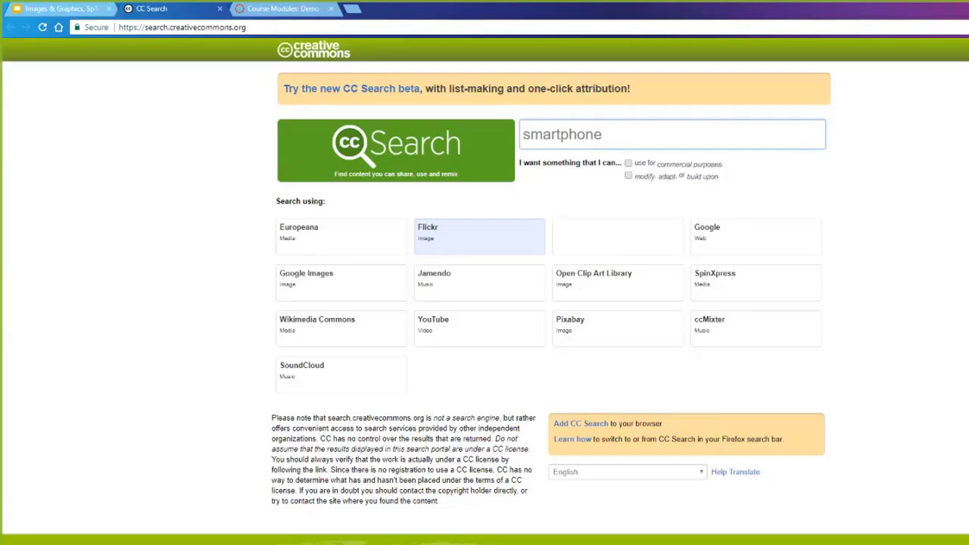
key("Return")
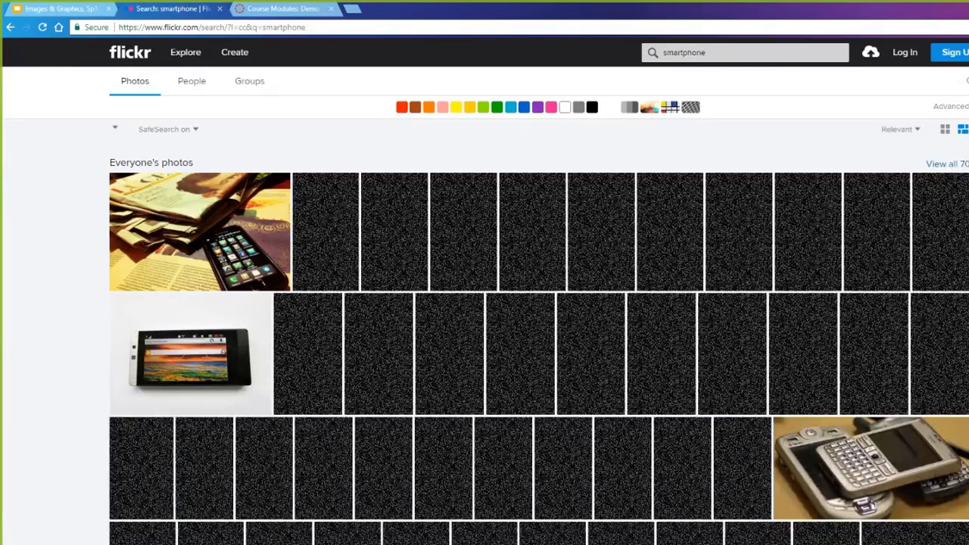
Open the smartphone photo's Flickr page and confirm its Attribution 2.0 Generic (CC BY 2.0) license.
scroll(190, 363, "down", 3)
scroll(190, 363, "up", 3)
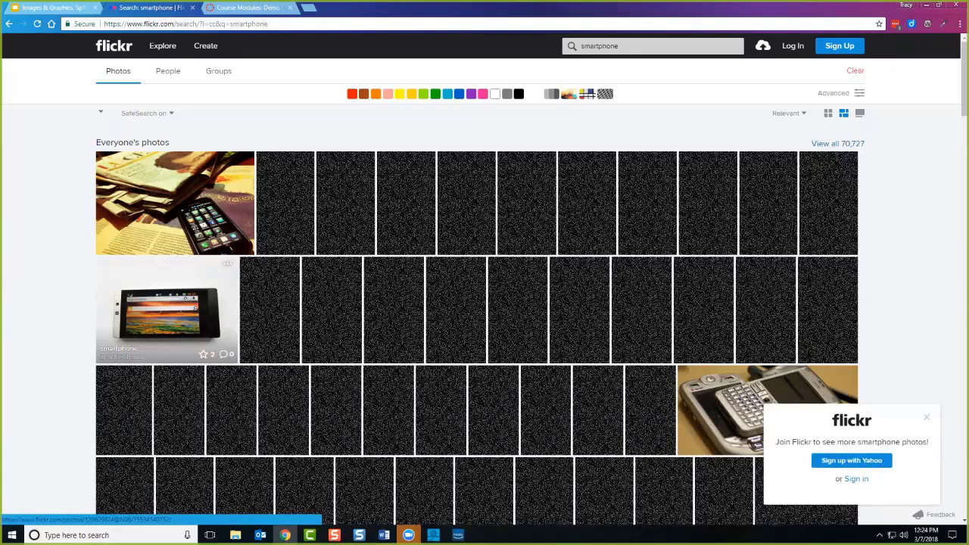
left_click(167, 310)
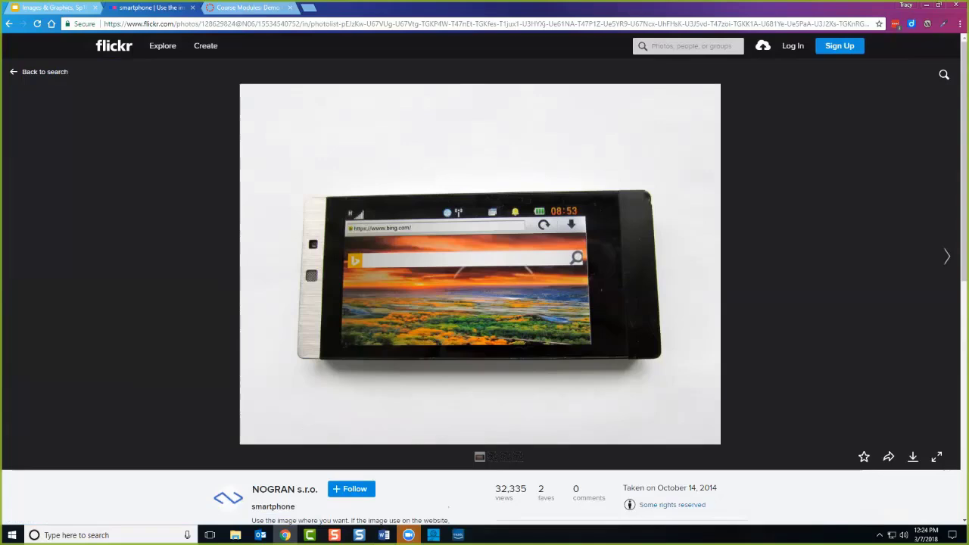
scroll(670, 455, "down", 1)
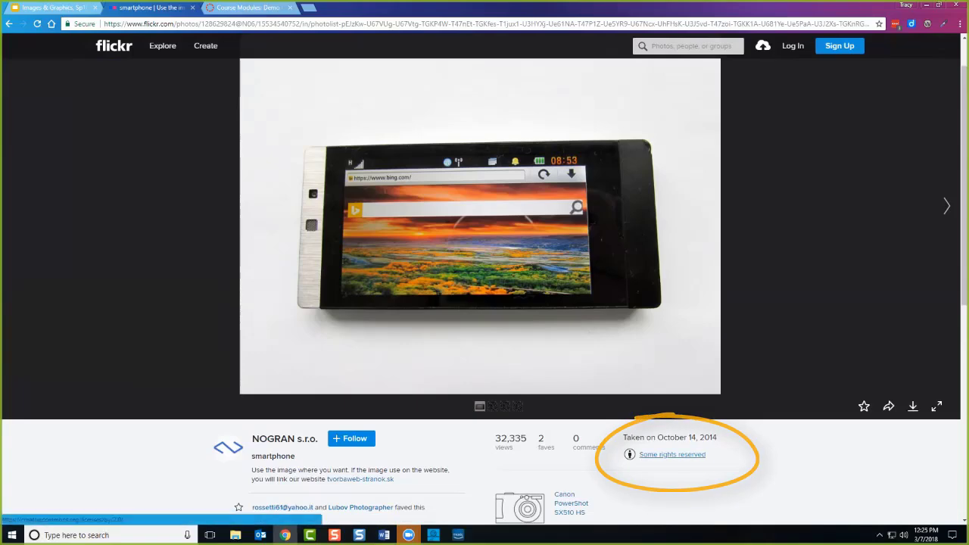
left_click(672, 455)
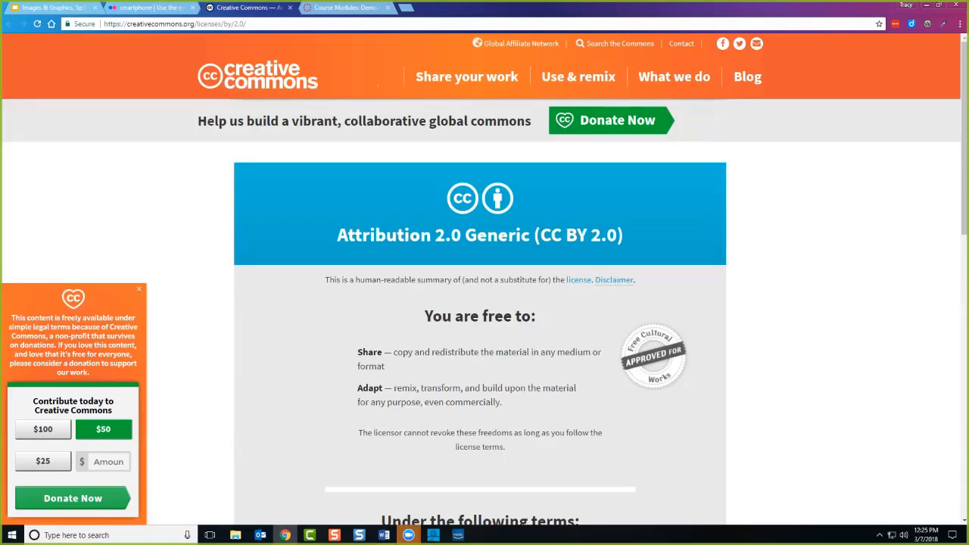
scroll(484, 303, "down", 2)
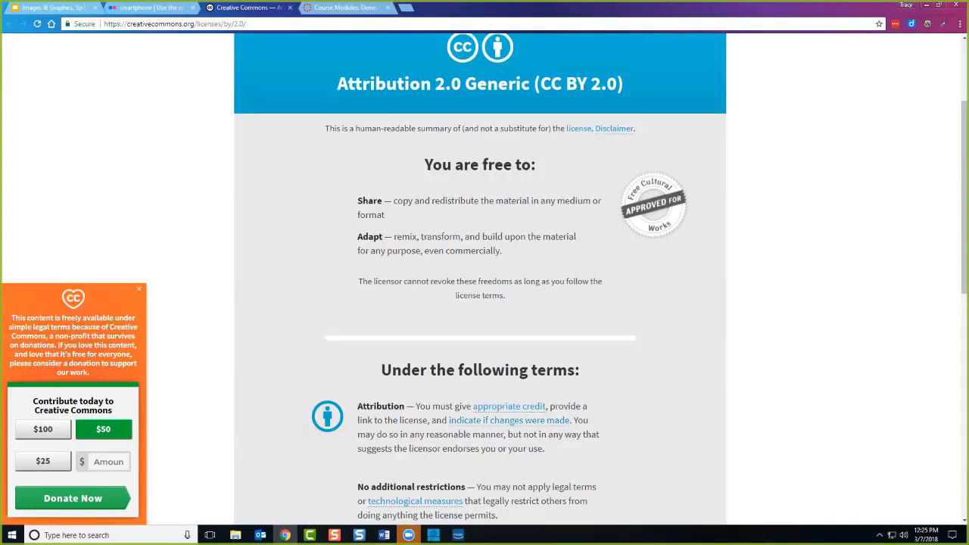
scroll(485, 303, "down", 2)
scroll(485, 302, "up", 3)
key("ctrl+shift+Tab")
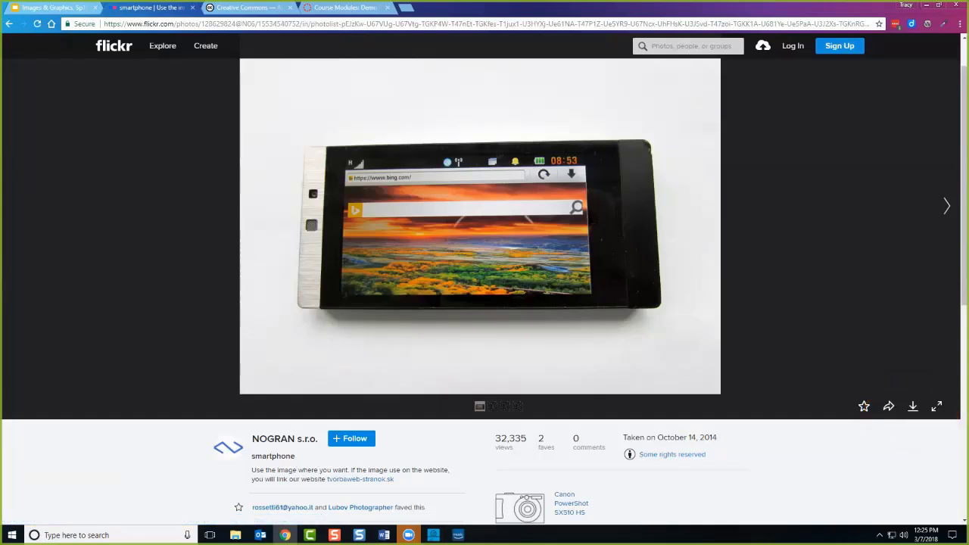
Copy the smartphone photo's Flickr page address.
left_click(343, 24)
right_click(343, 23)
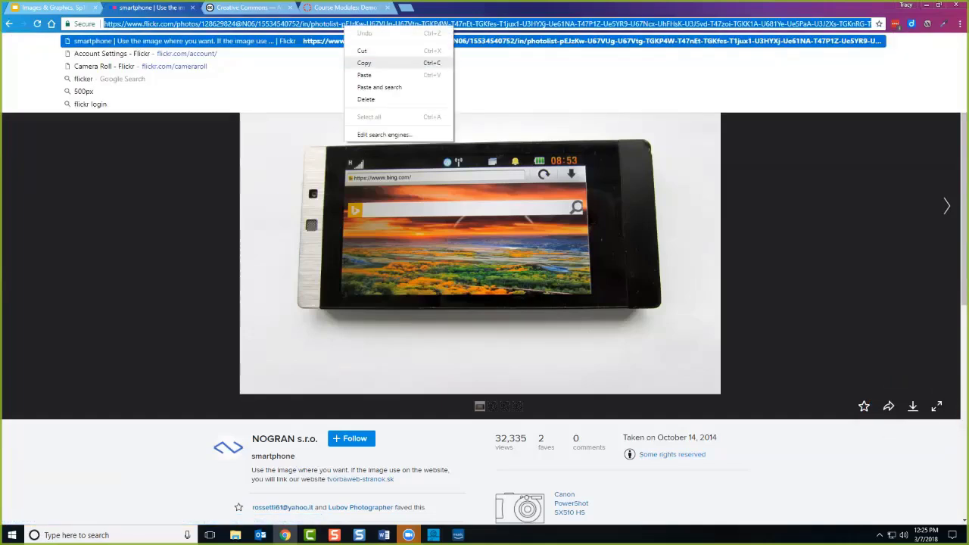
left_click(360, 64)
key("Escape")
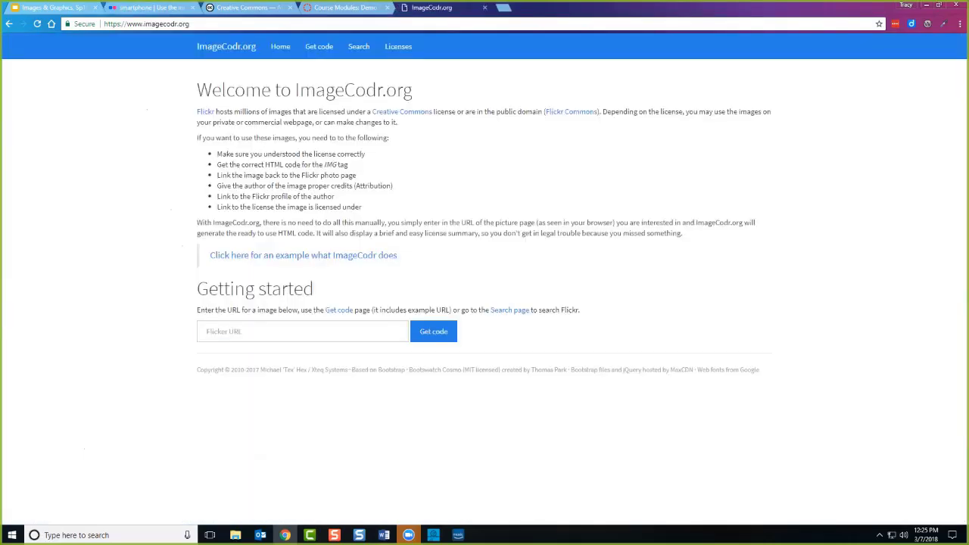
Paste the Flickr address into ImageCodr's Flickr URL field and generate the attribution code.
left_click(220, 333)
right_click(219, 333)
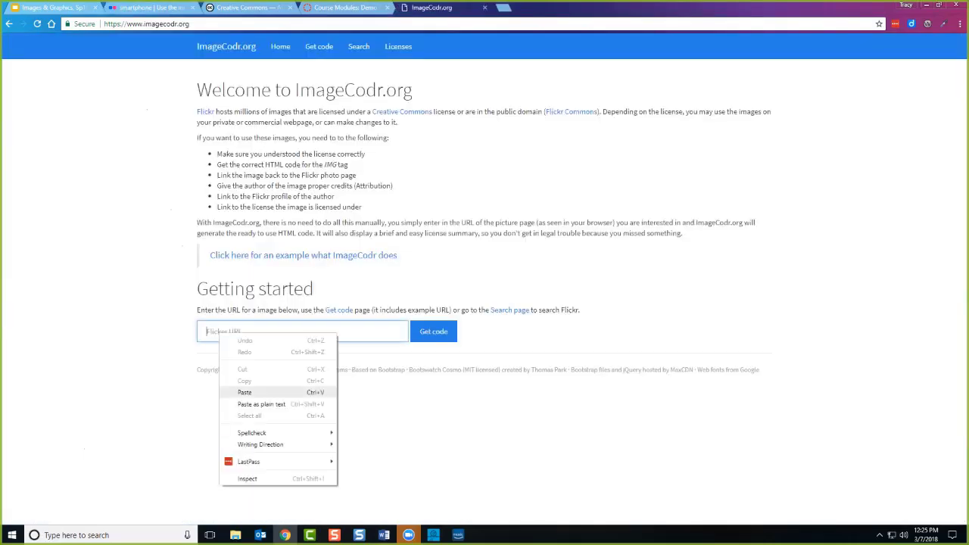
left_click(244, 392)
left_click(433, 332)
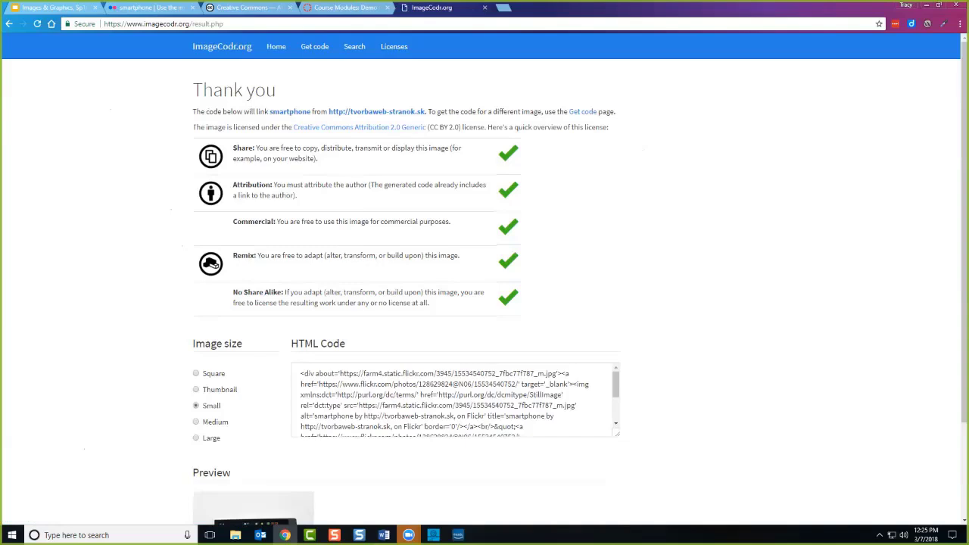
scroll(485, 302, "down", 1)
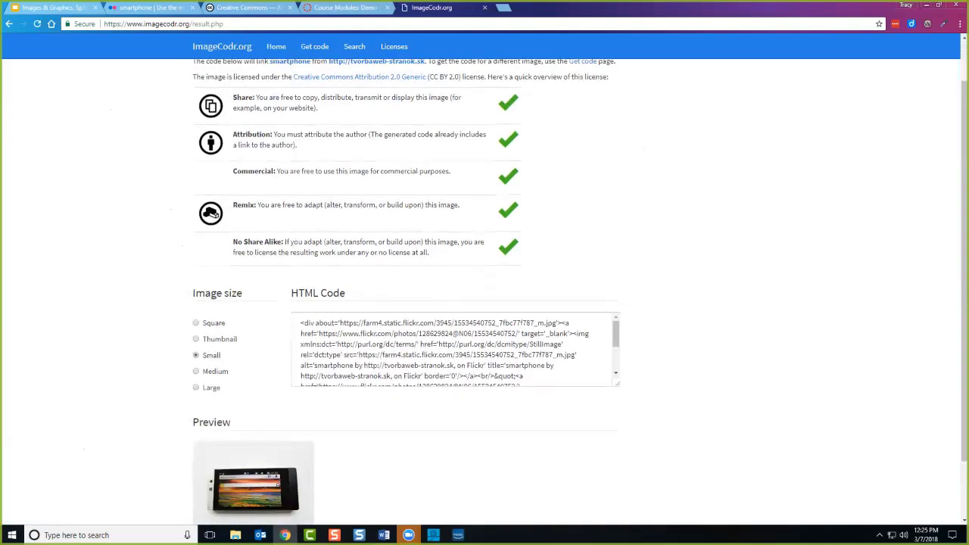
scroll(484, 303, "up", 1)
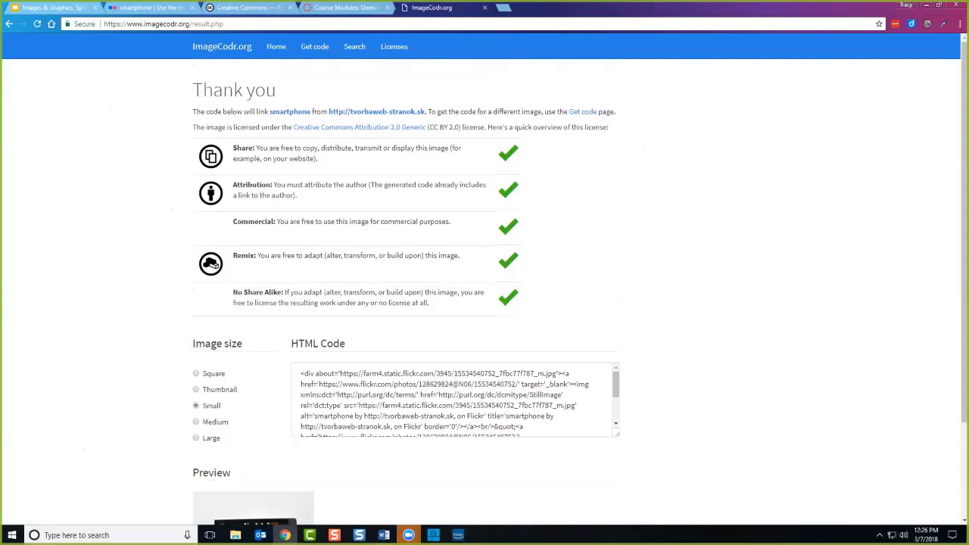
scroll(484, 303, "down", 3)
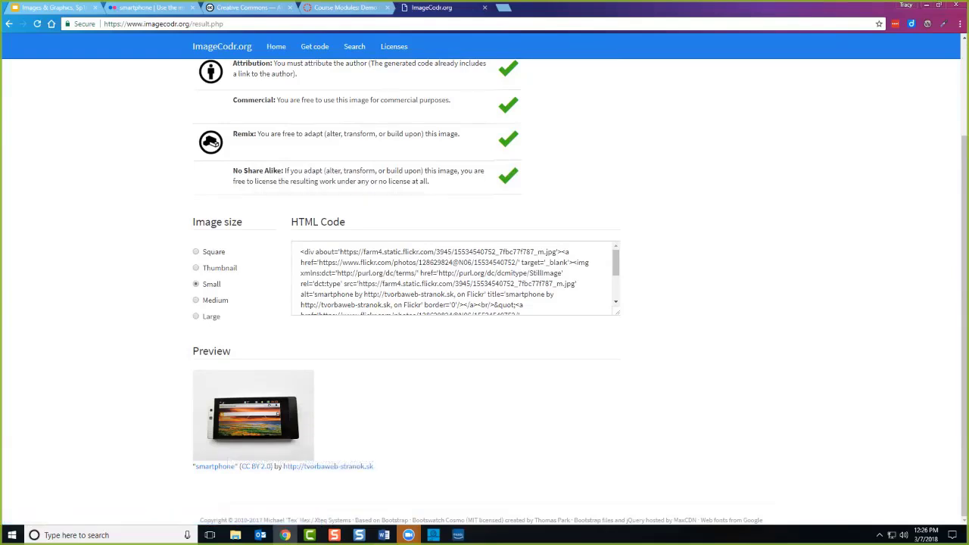
Copy all of the generated small-size HTML code with its CC BY 2.0 attribution.
left_click(455, 280)
key("ctrl+a")
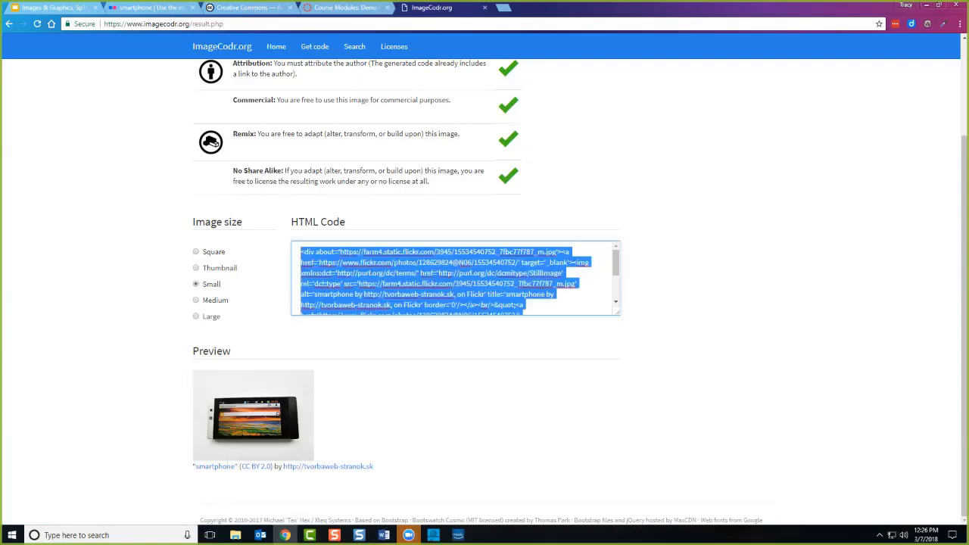
right_click(328, 259)
left_click(356, 283)
Paste the smartphone embed HTML into the Test Page's HTML editor, then save and publish.
left_click(344, 7)
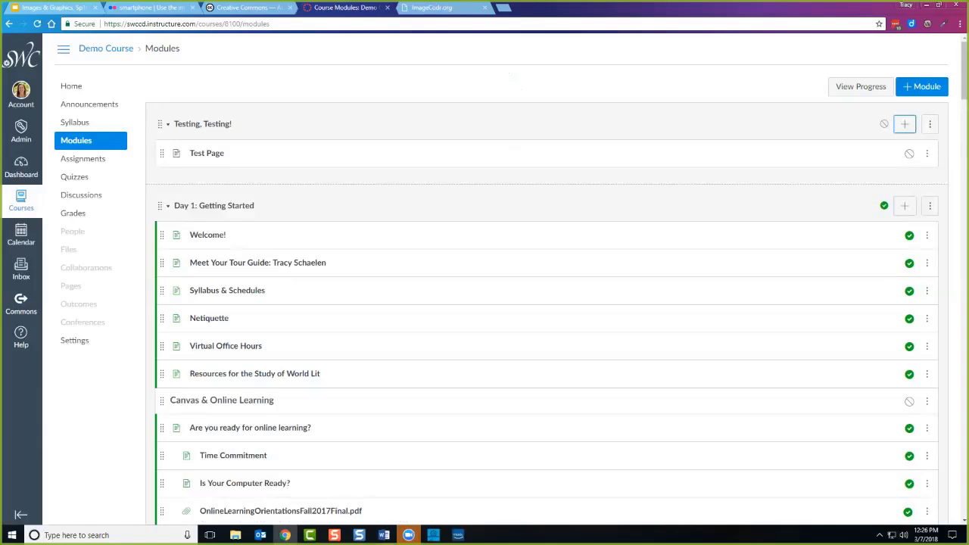
left_click(206, 153)
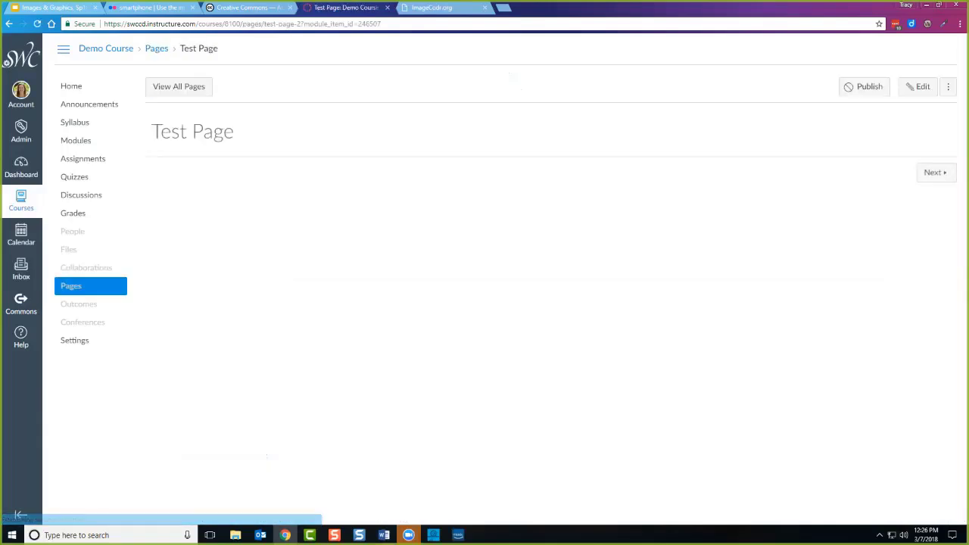
left_click(919, 86)
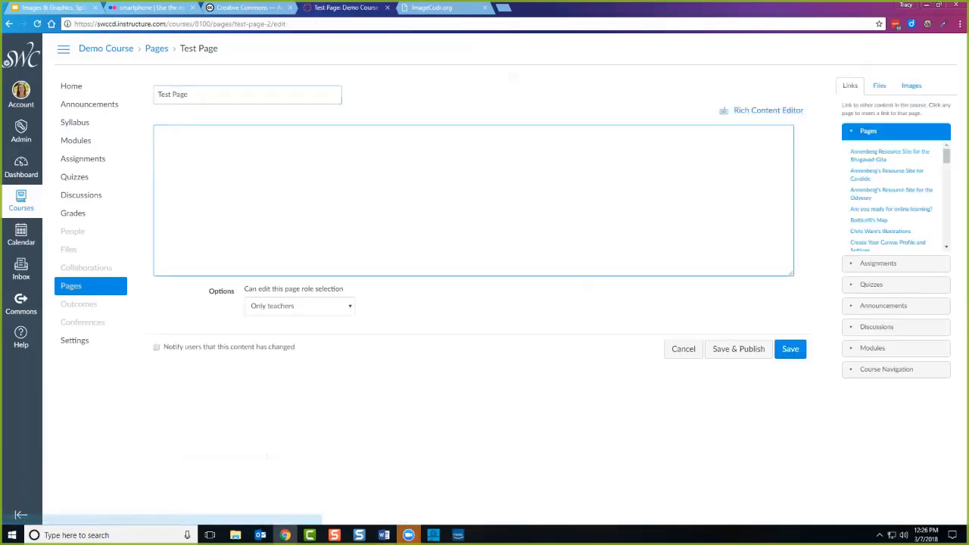
right_click(358, 173)
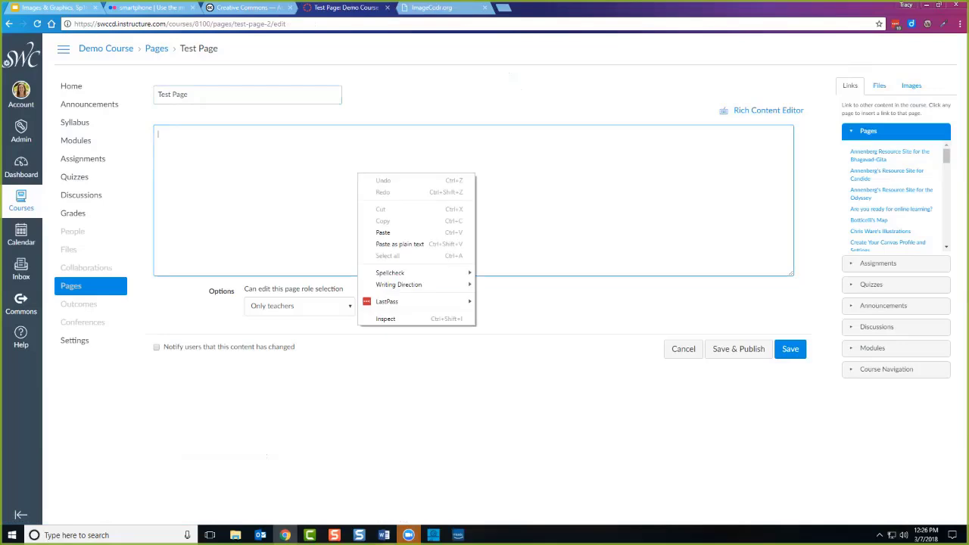
left_click(378, 232)
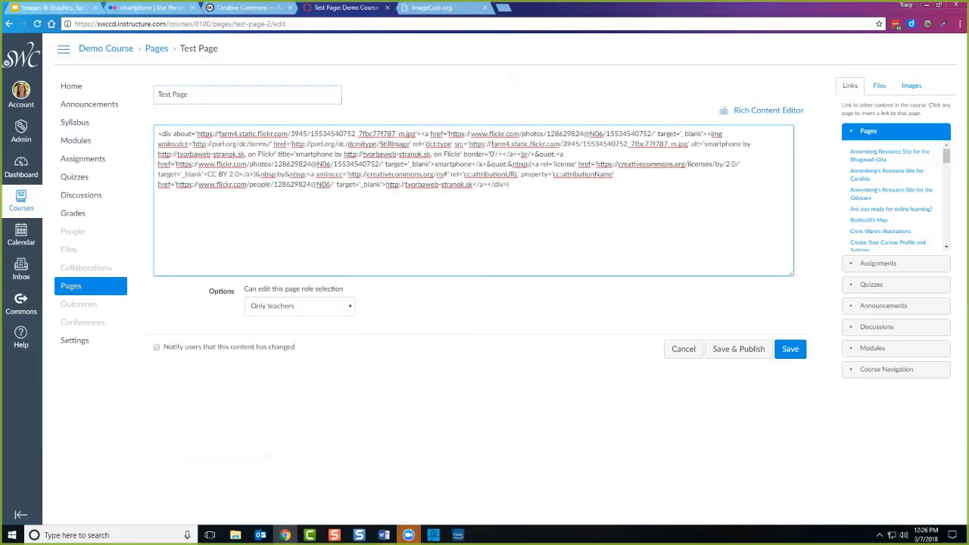
left_click(768, 111)
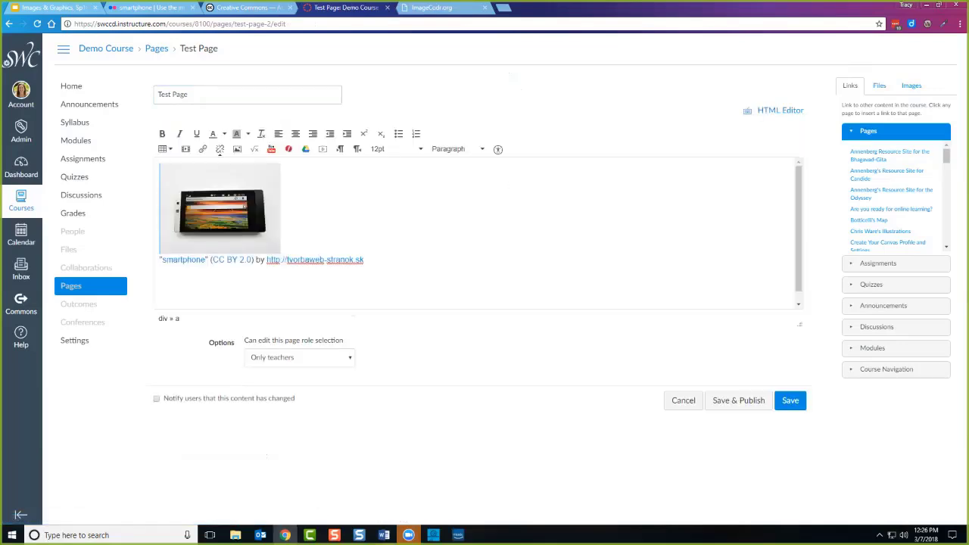
left_click(738, 400)
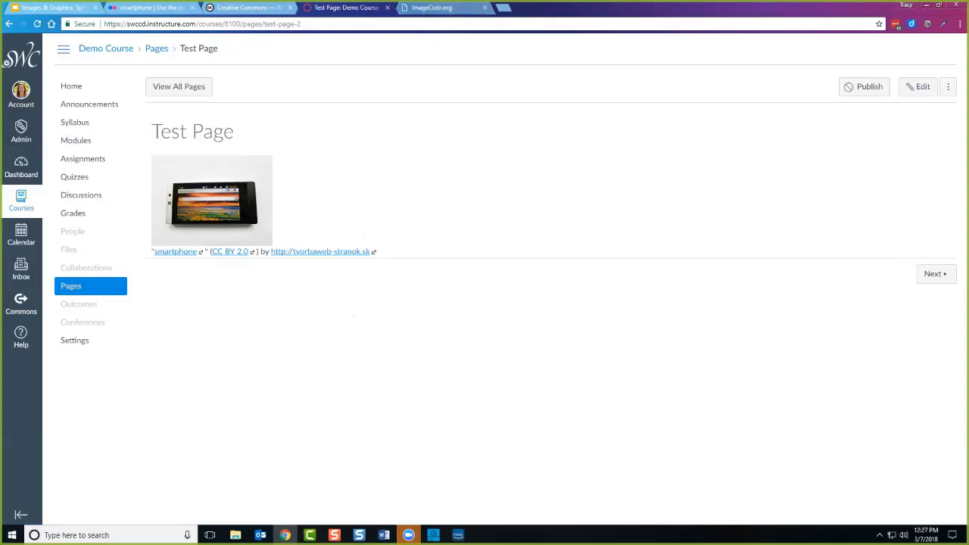
left_click(436, 8)
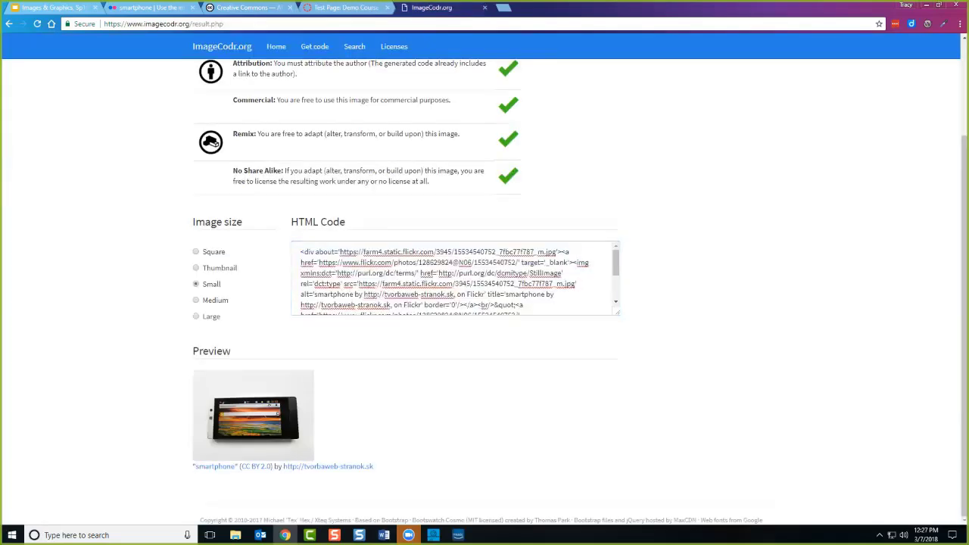
scroll(485, 292, "up", 2)
scroll(485, 292, "up", 1)
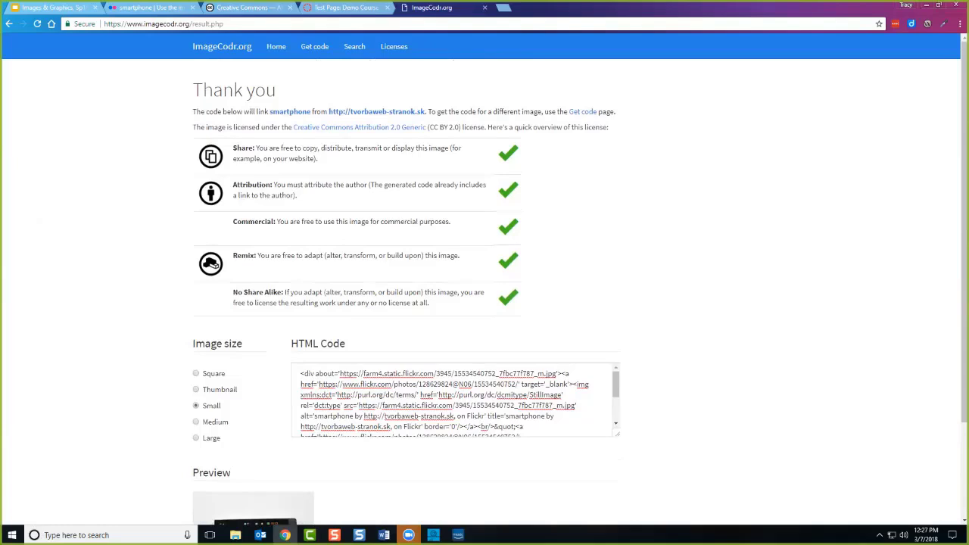
scroll(485, 291, "down", 3)
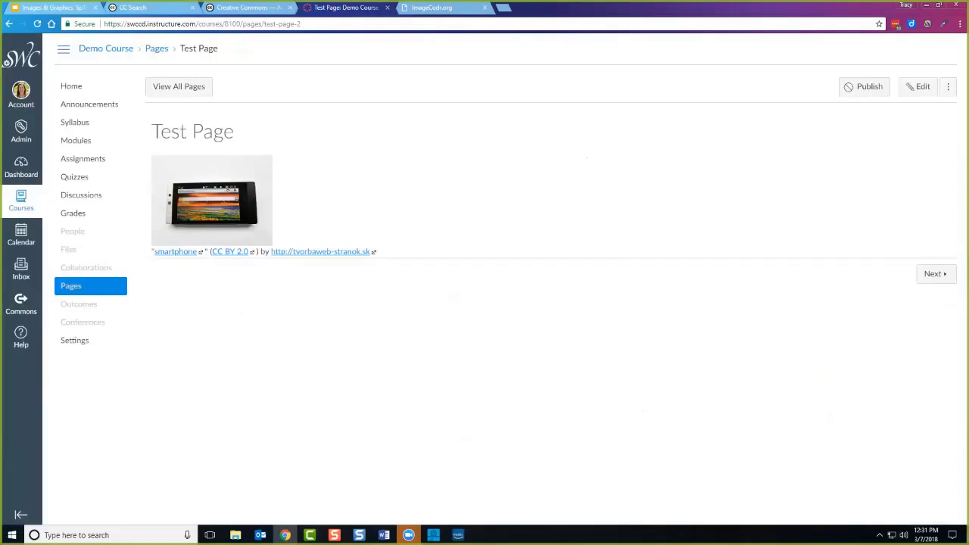
Add the line 'How do we communicate?' above the smartphone image, then start embedding an image.
left_click(918, 86)
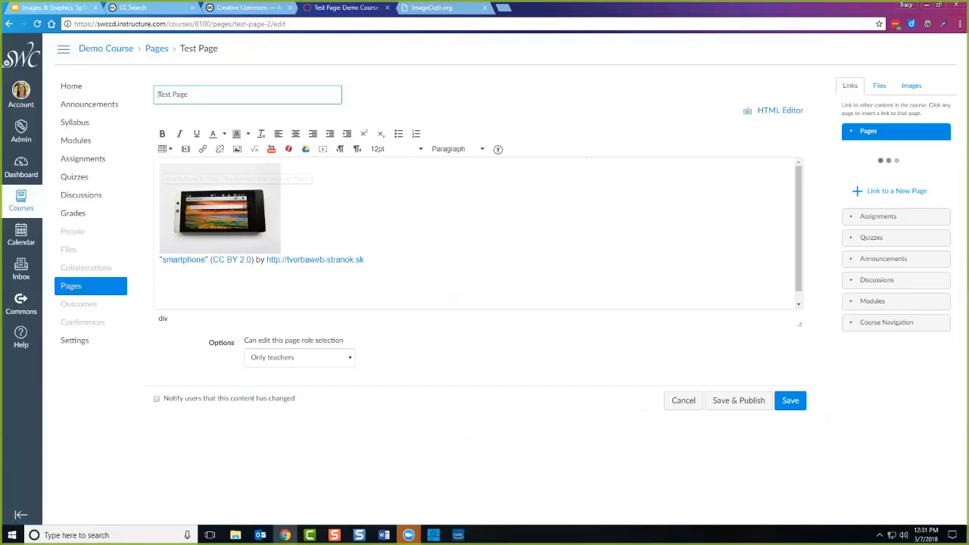
left_click(219, 208)
left_click(159, 208)
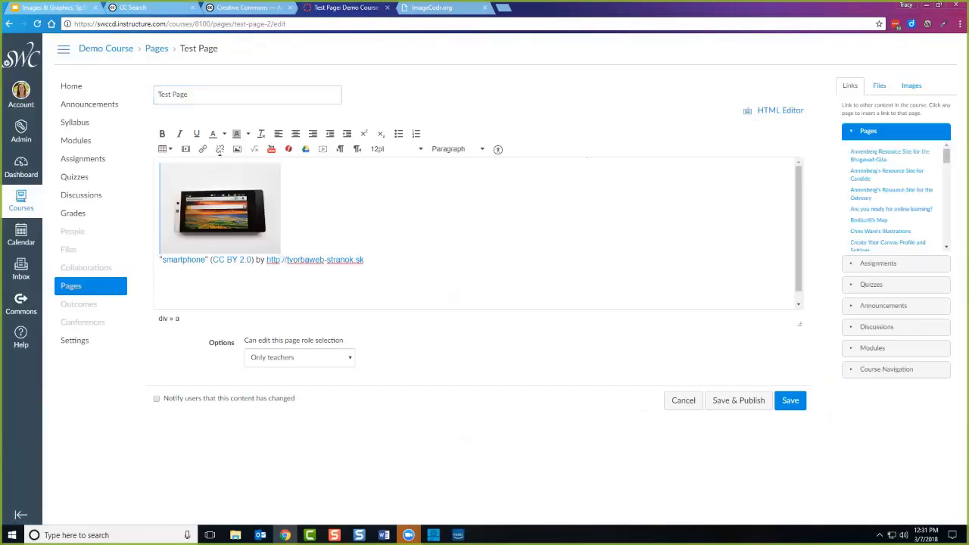
key("Return")
key("Return")
key("Return")
key("Return")
key("Return")
key("Return")
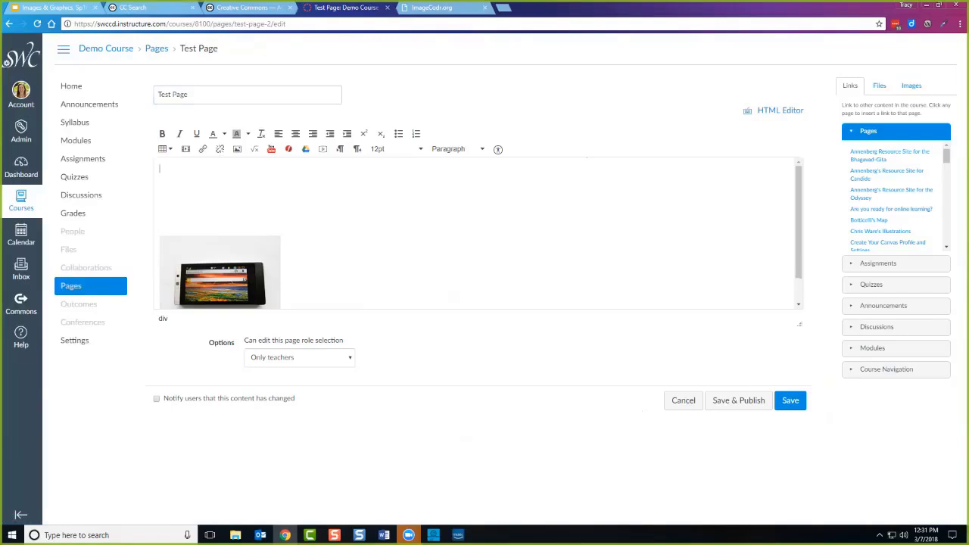
type("How do we communicate?")
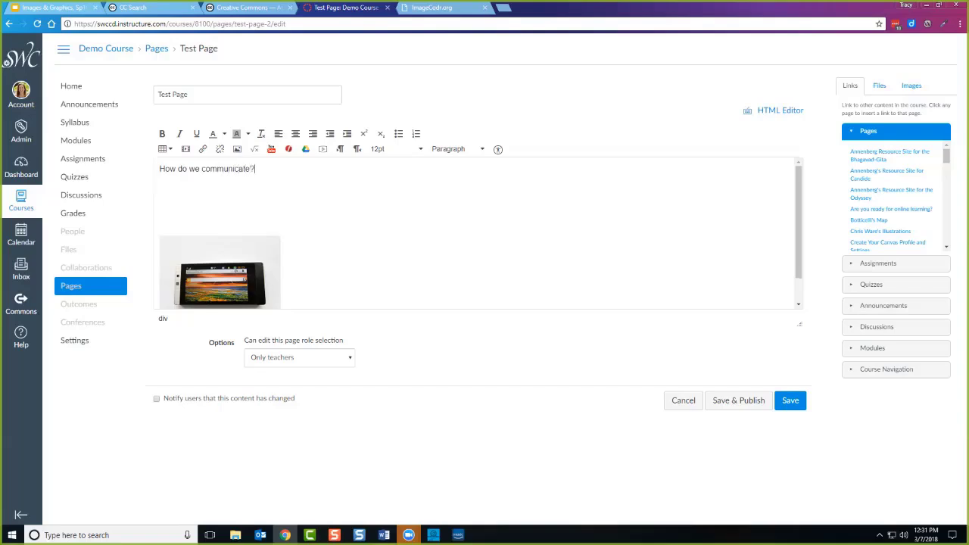
key("Return")
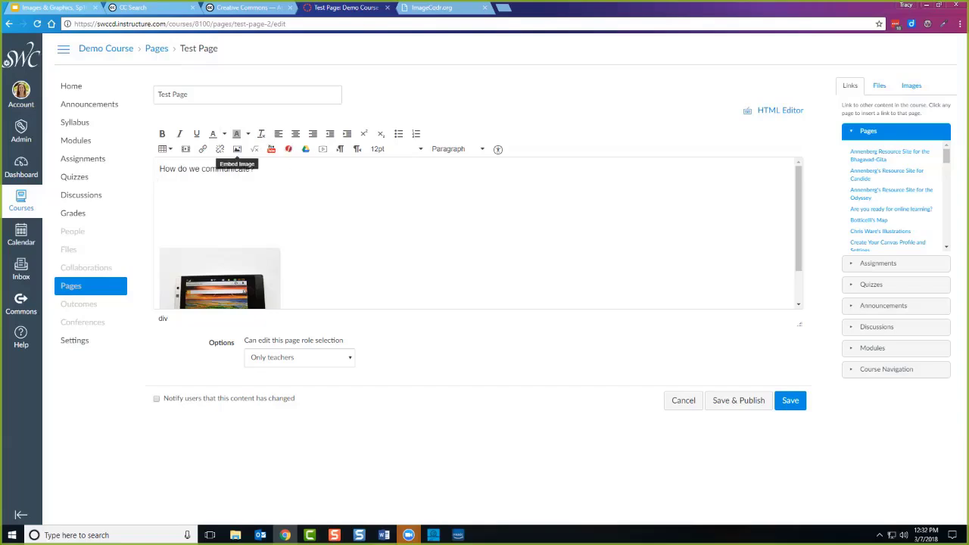
left_click(237, 148)
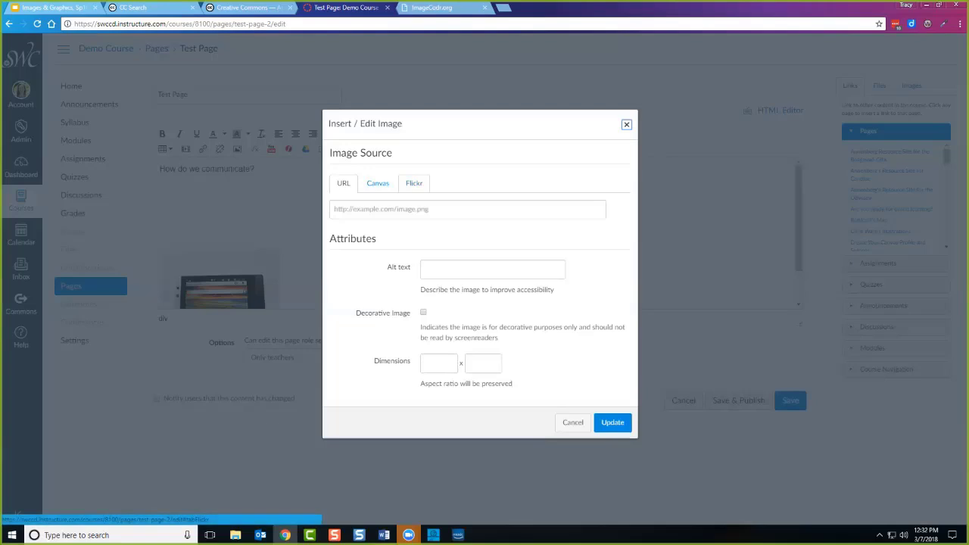
Search Flickr in the image dialog for 'conversation'.
left_click(414, 183)
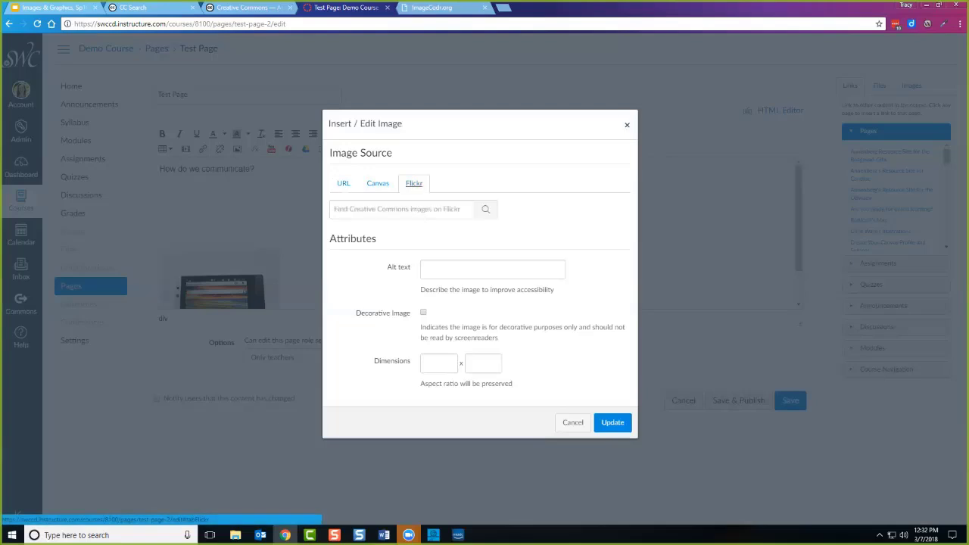
left_click(402, 209)
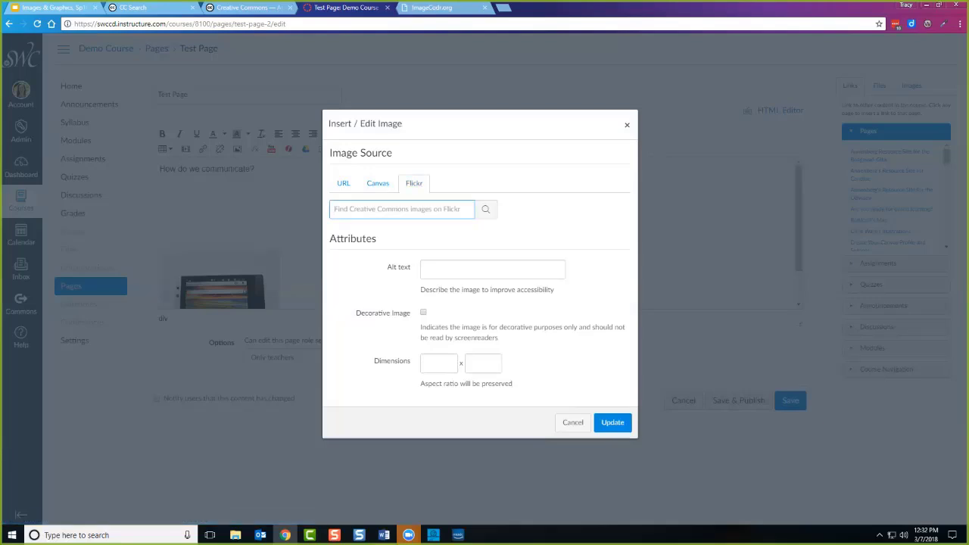
type("co")
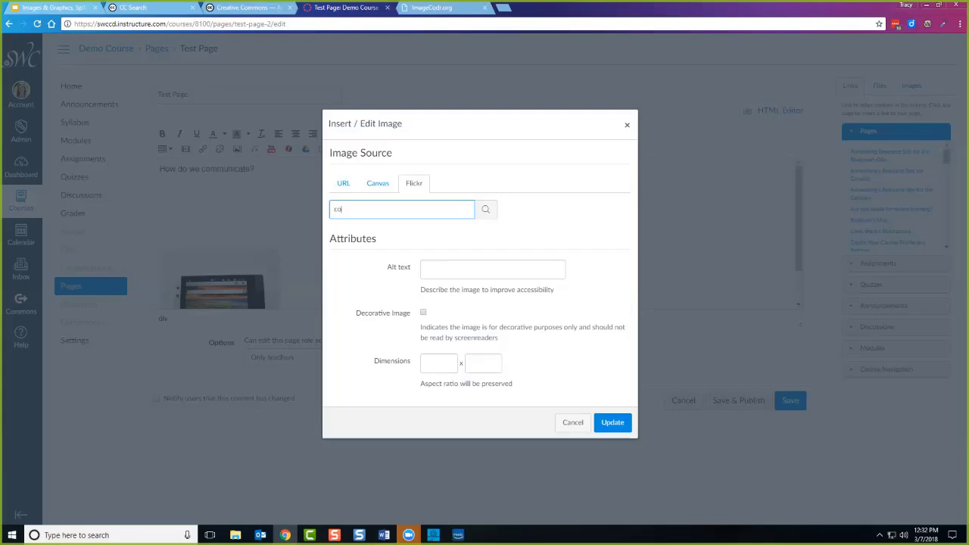
type("nversation")
key("Return")
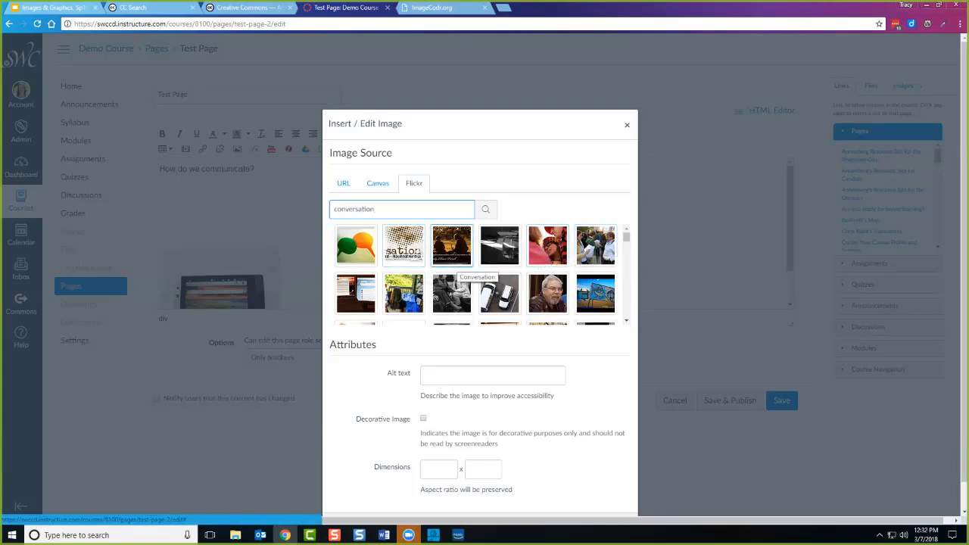
scroll(452, 250, "down", 1)
scroll(452, 250, "up", 1)
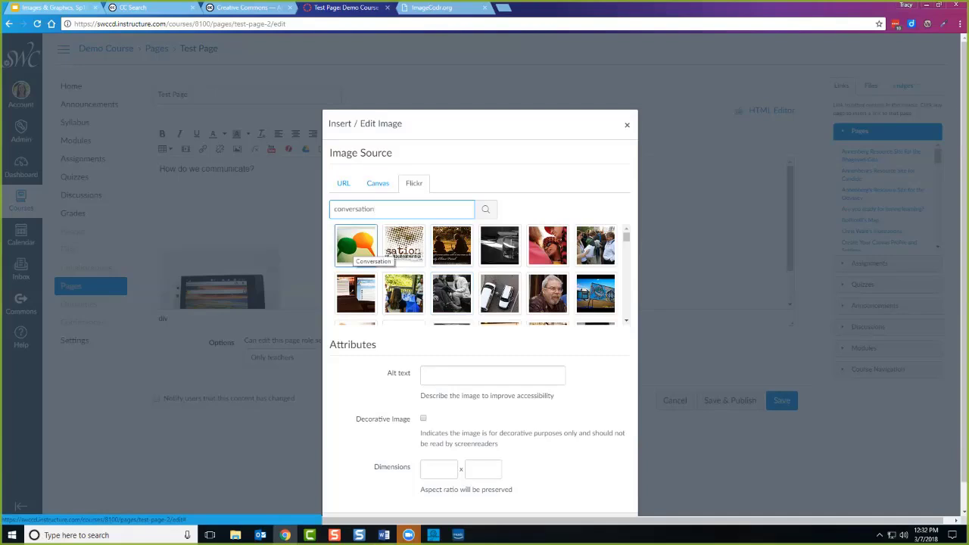
scroll(547, 293, "down", 2)
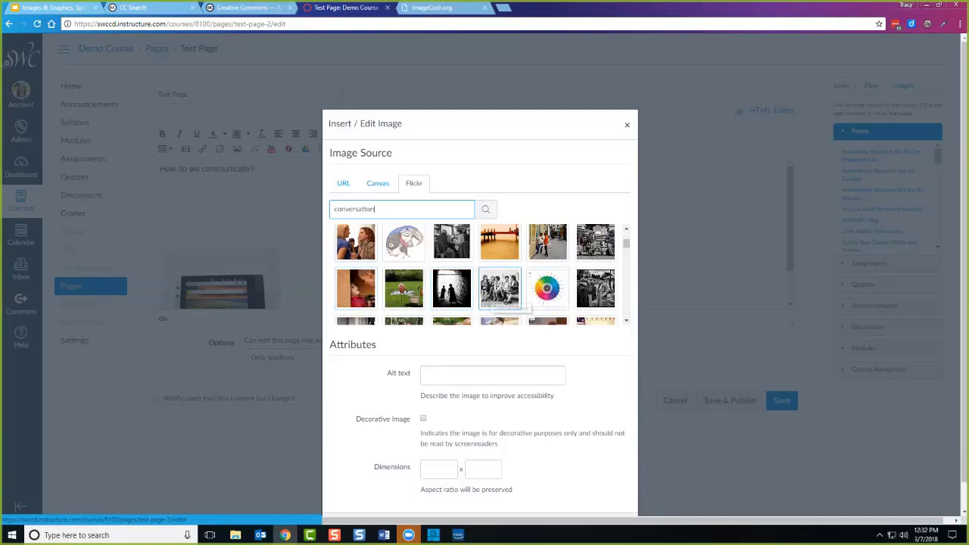
Pick the seated ladies photo and set its alt text to 'Seated ladies deep in conversation'.
left_click(500, 291)
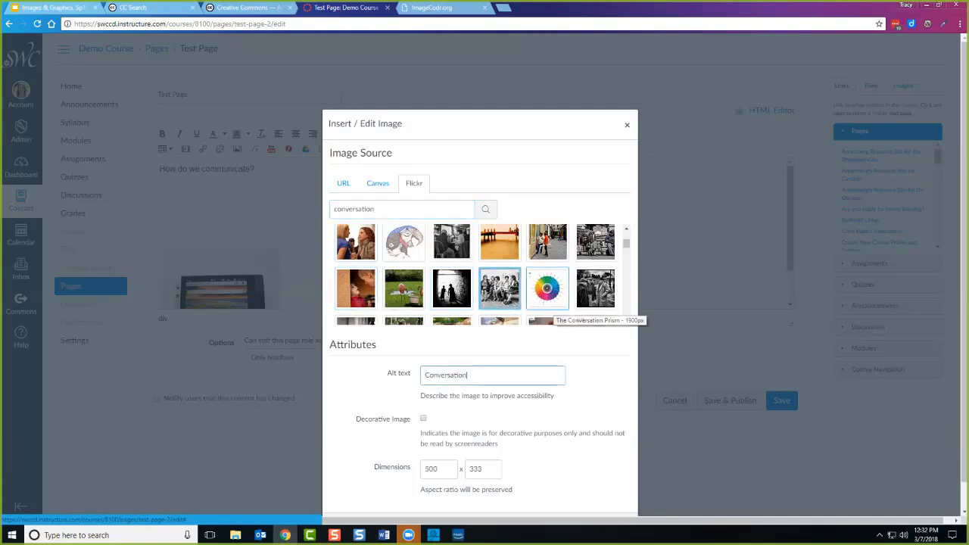
scroll(594, 322, "down", 1)
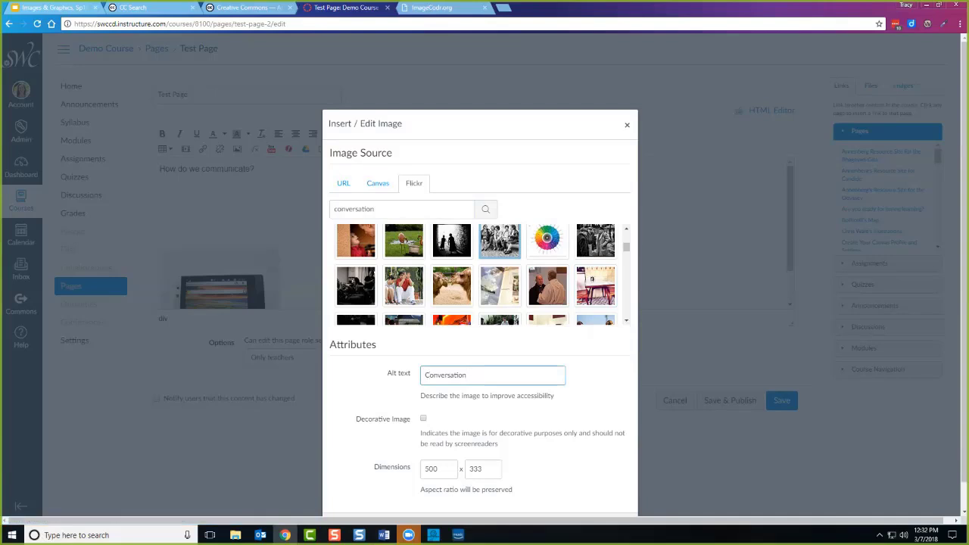
key("Home")
key("Delete")
type("Seated ladies deep in c")
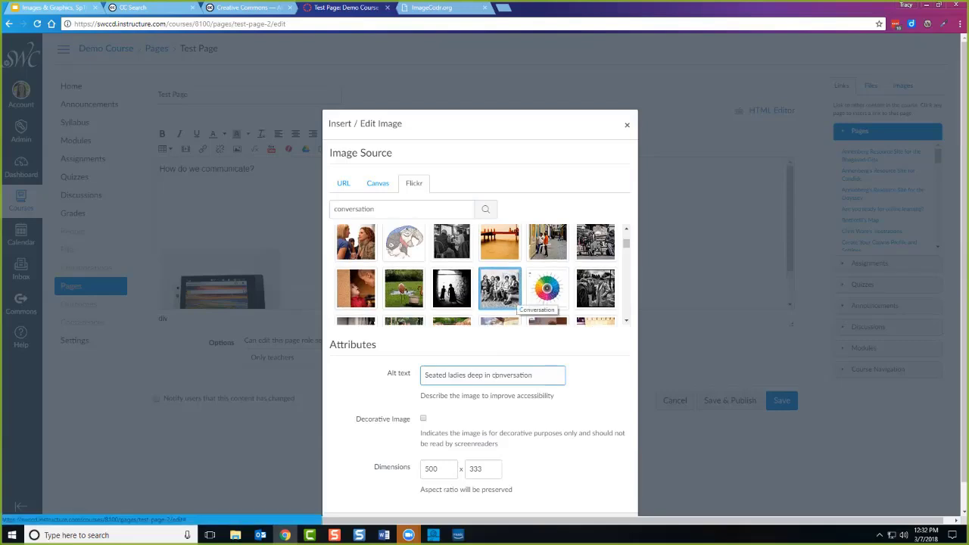
scroll(484, 303, "down", 1)
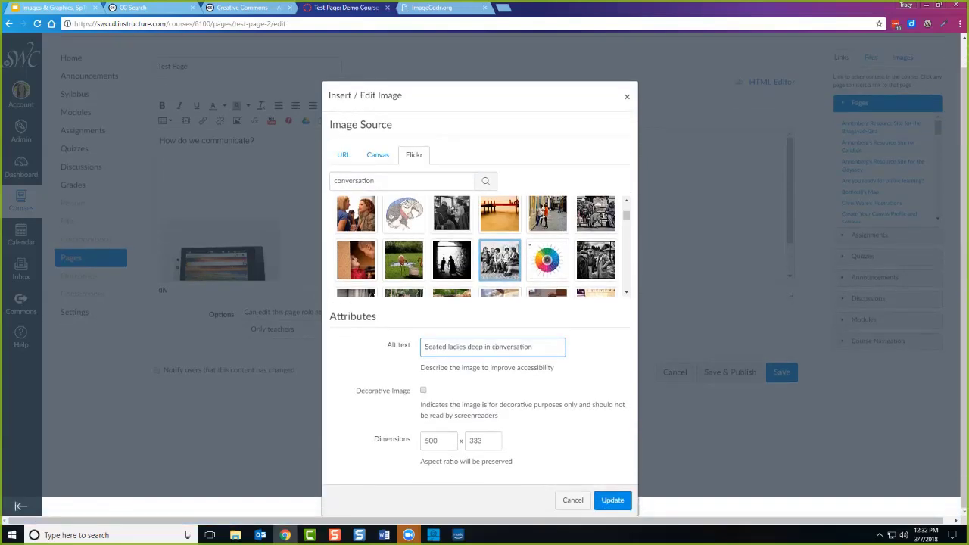
Confirm the image dialog to insert the seated-ladies conversation photo into the page.
key("Return")
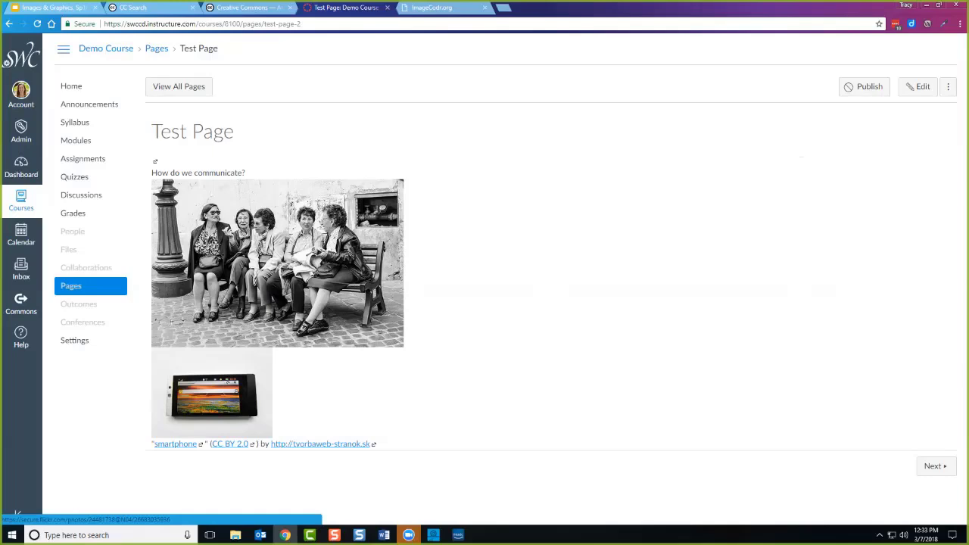
Open the Conversation photo's Flickr page from the image on the Test Page.
left_click(277, 263)
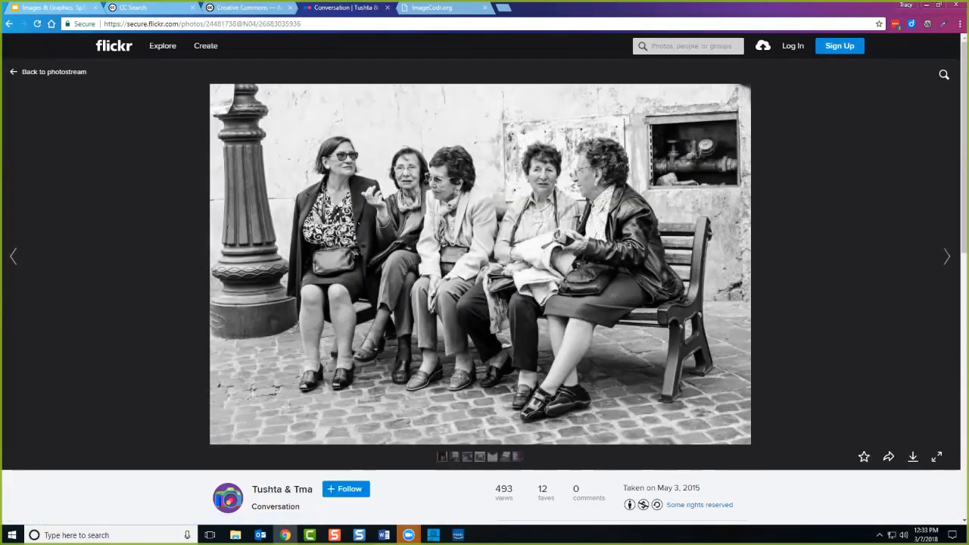
scroll(485, 273, "down", 1)
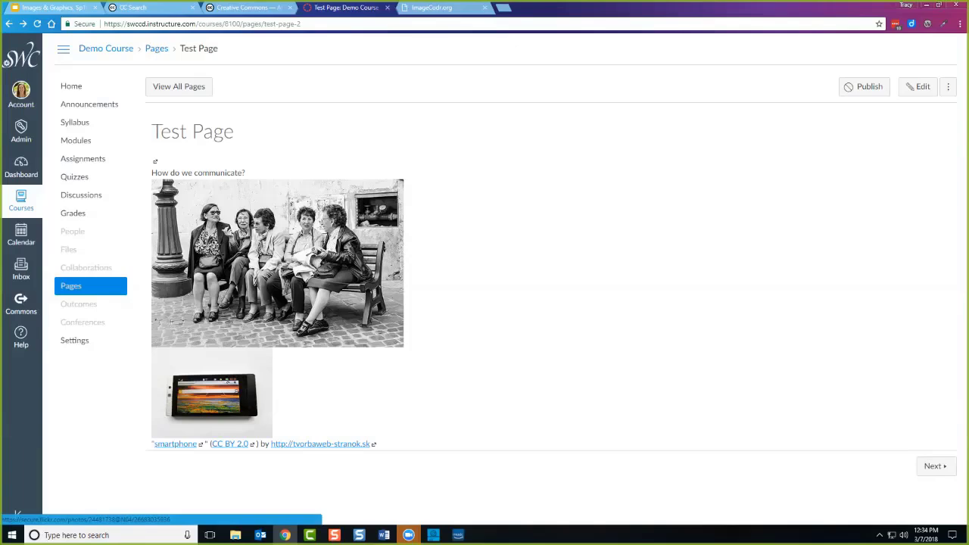
left_click(277, 263)
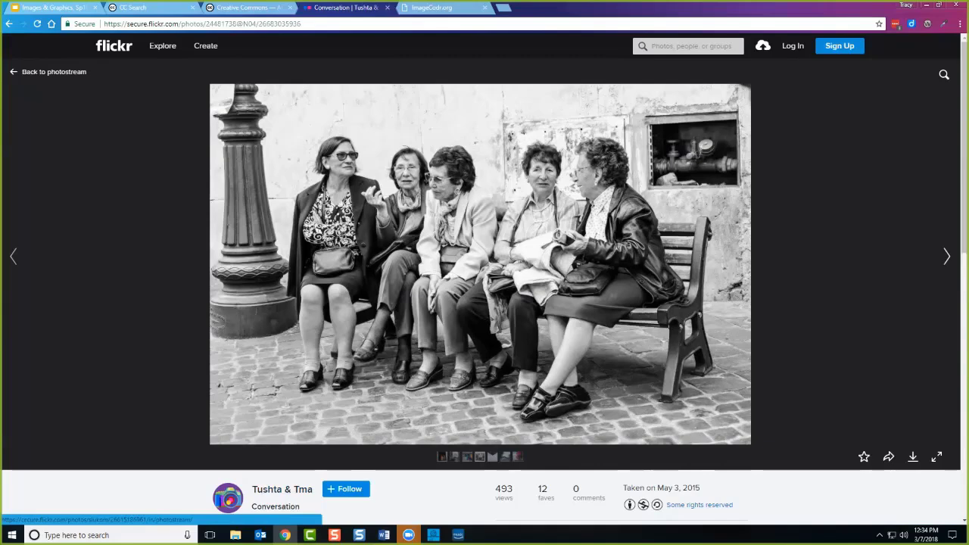
Copy the Conversation photo page's web address and go back to ImageCodr.
left_click(201, 24)
key("ctrl+c")
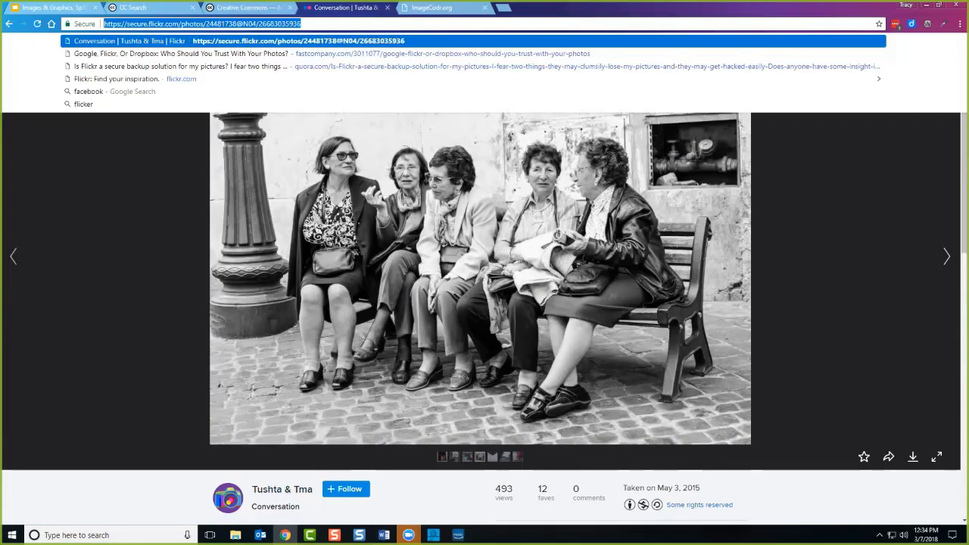
right_click(220, 23)
left_click(244, 62)
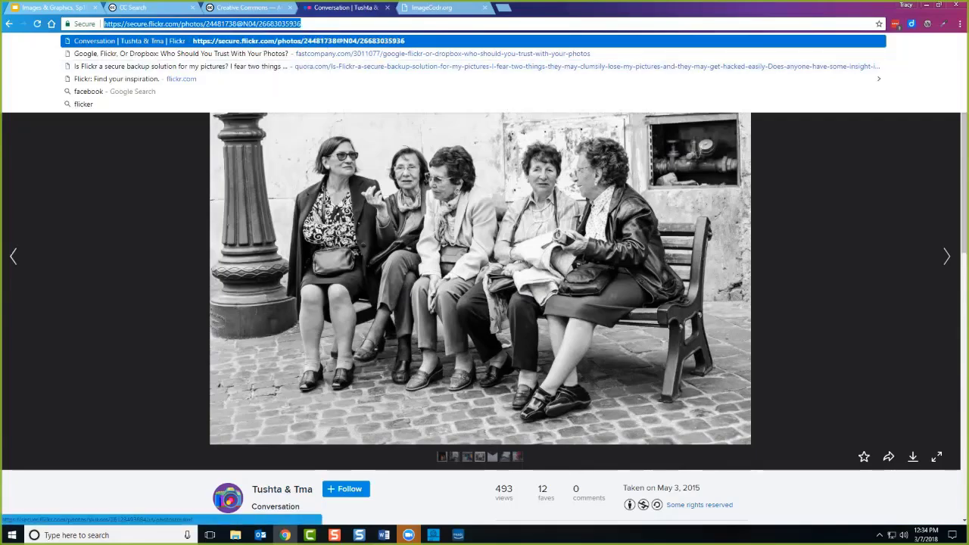
left_click(432, 8)
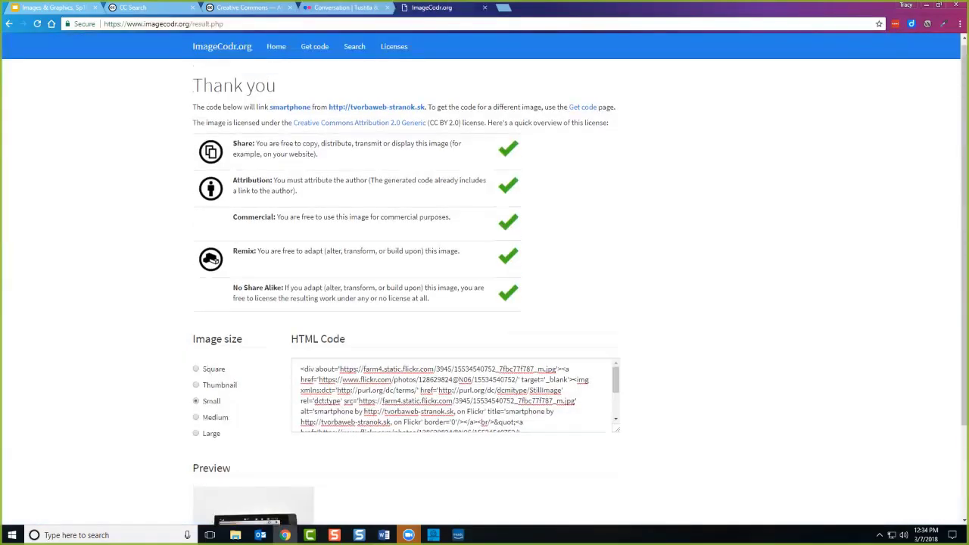
Paste the Conversation photo's address into ImageCodr, delete 'secure.' from it, and get the code.
left_click(276, 46)
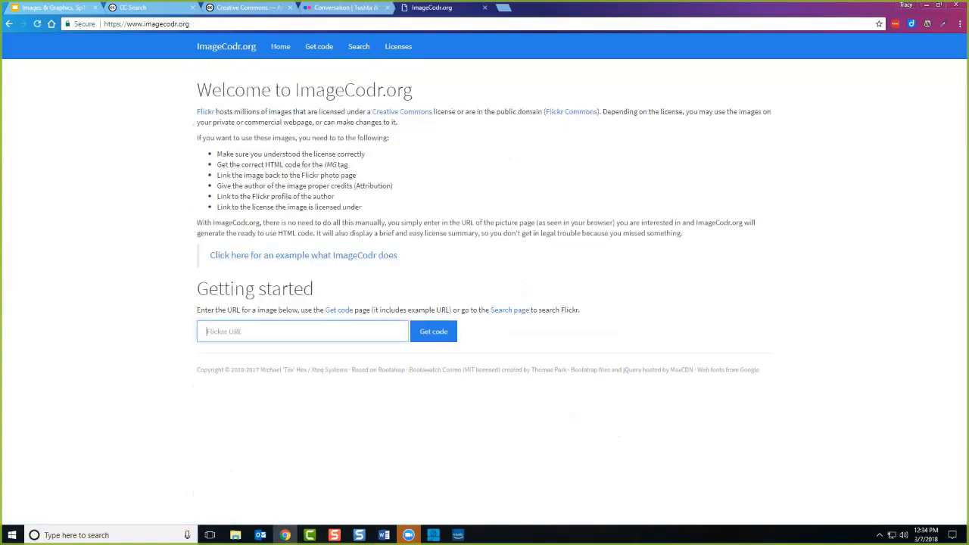
key("ctrl+v")
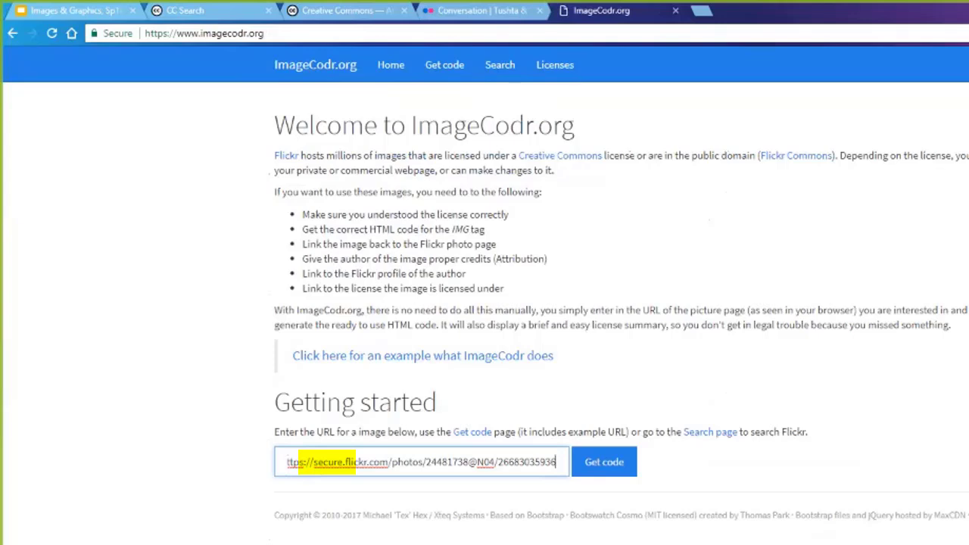
left_click_drag(313, 461, 345, 462)
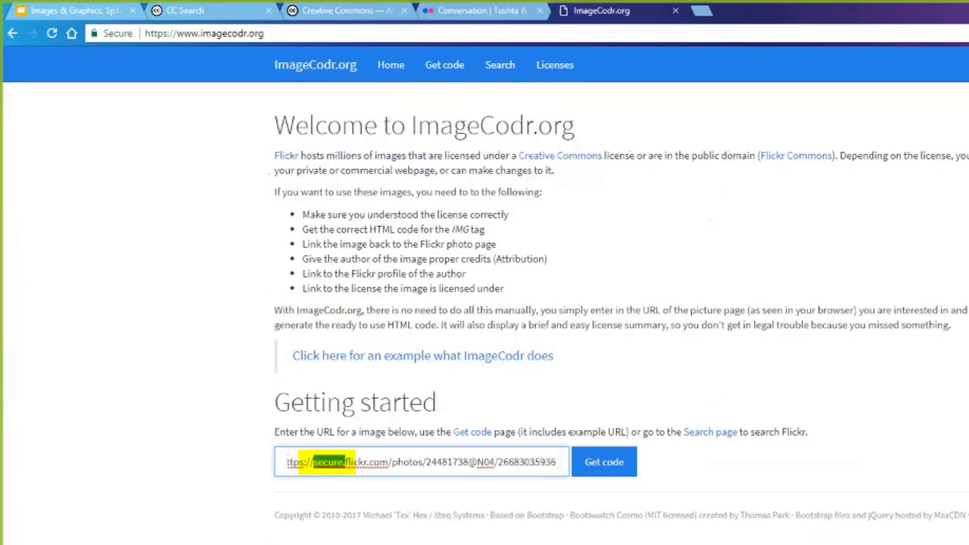
left_click_drag(345, 462, 345, 462)
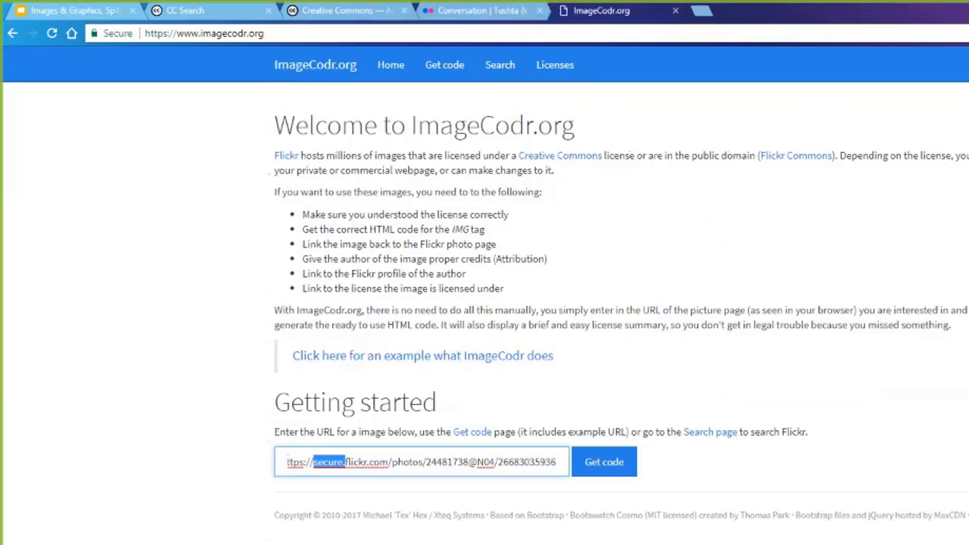
key("BackSpace")
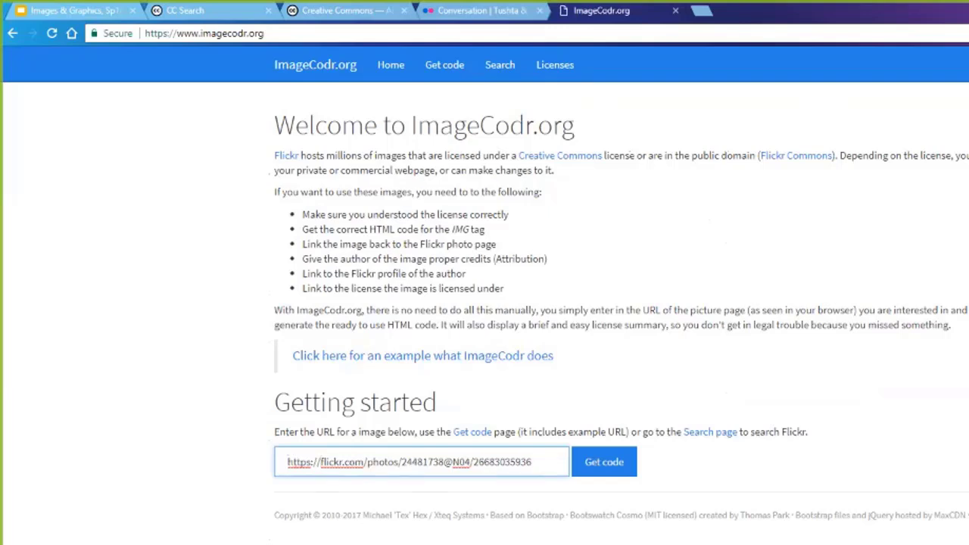
key("Return")
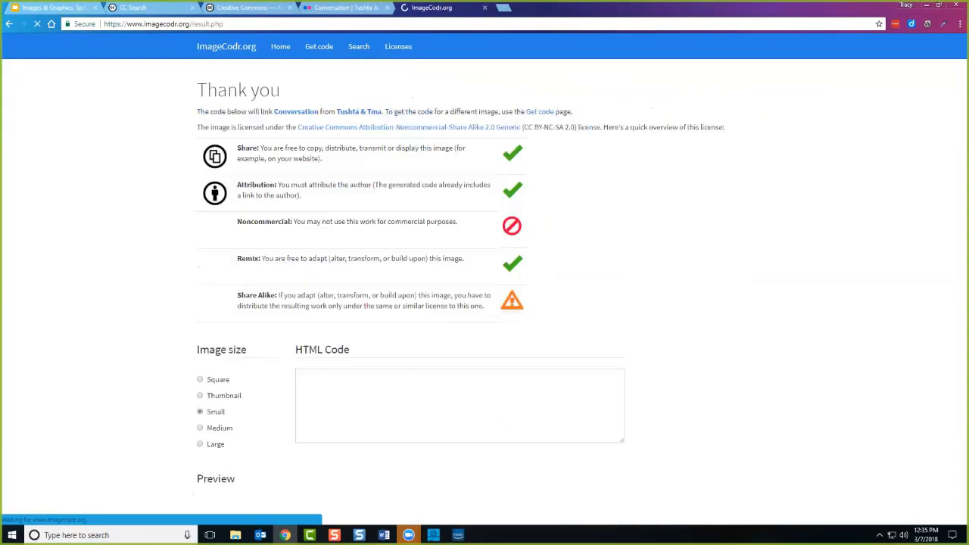
Review the Conversation photo's HTML code and preview, then return to slide 19 of the Google Slides deck.
scroll(484, 303, "down", 1)
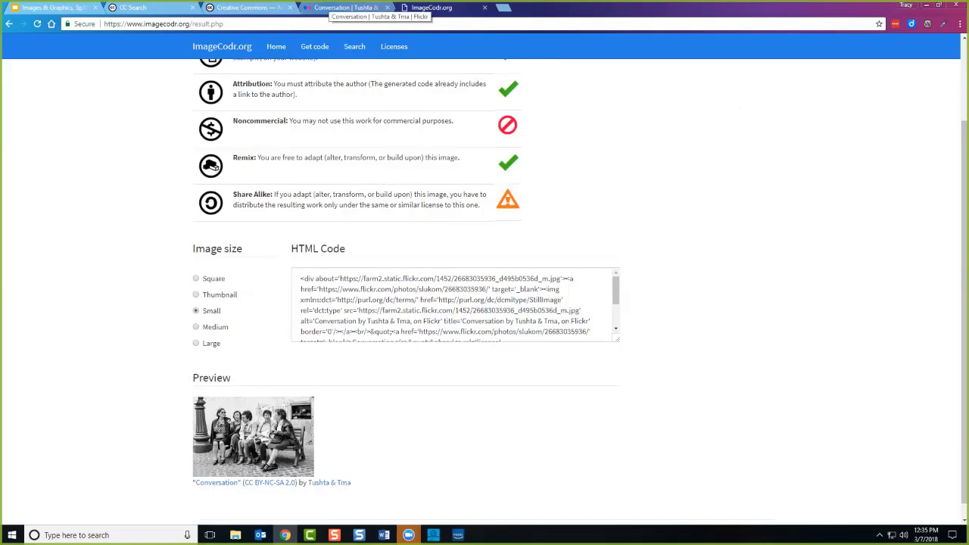
left_click(345, 7)
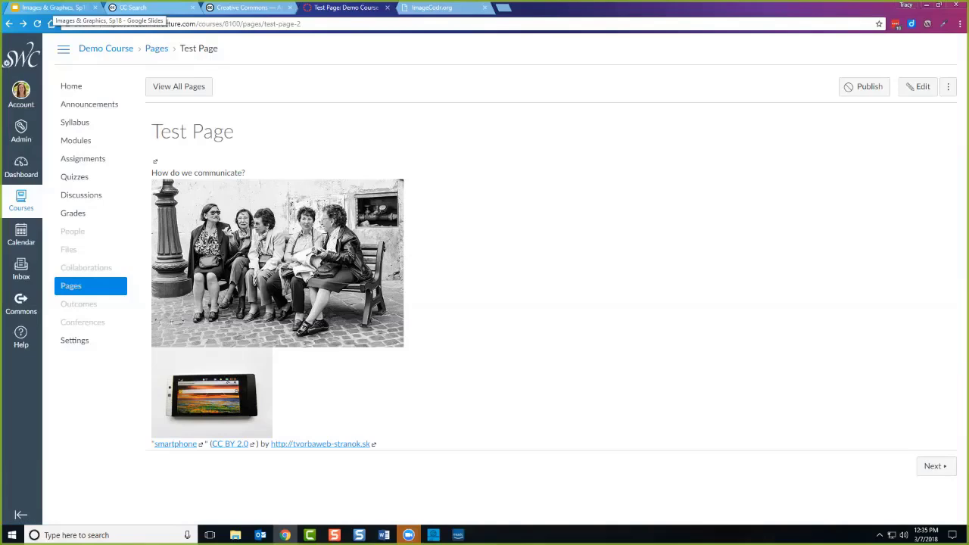
left_click(53, 8)
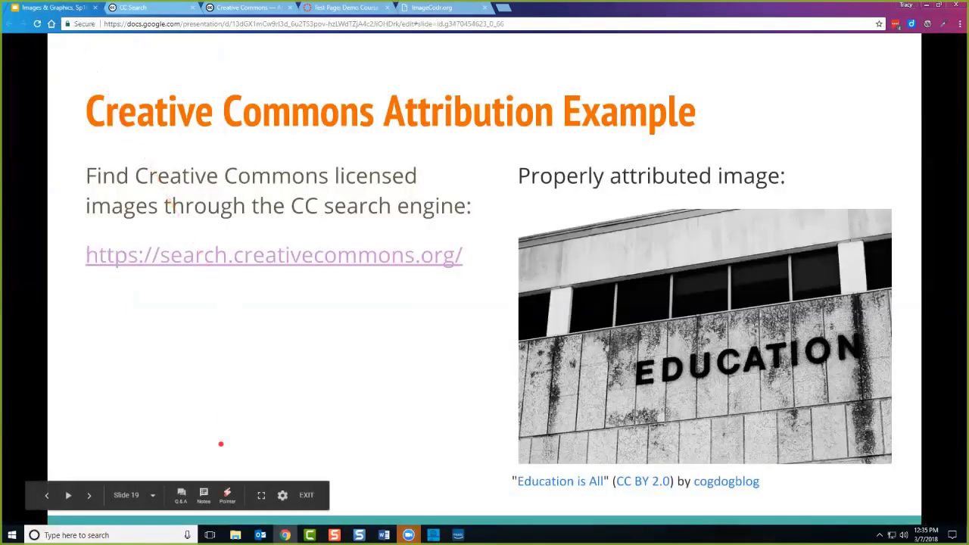
Present full screen and advance from slide 19 to slide 23 on pasting the ImageCodr attribution.
key("ctrl+shift+f")
key("Right")
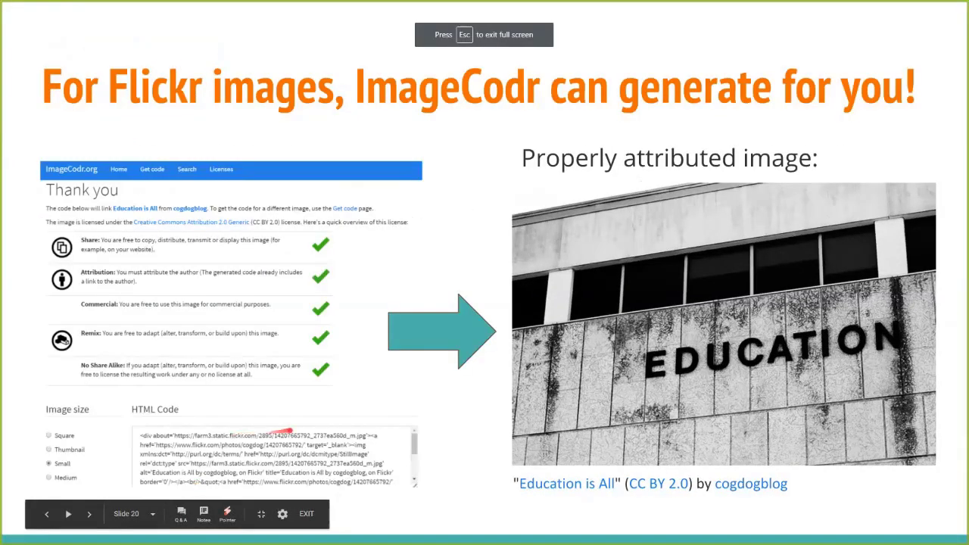
key("Right")
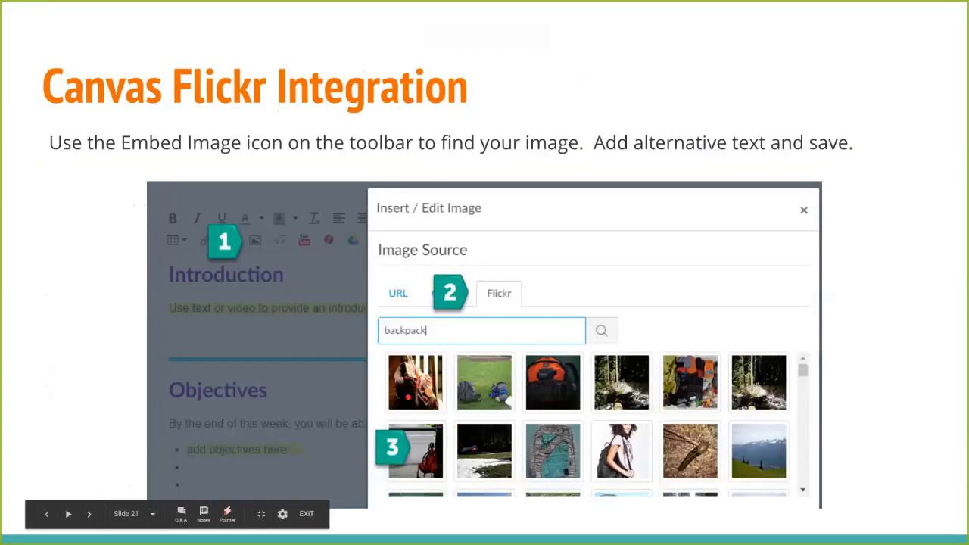
key("Right")
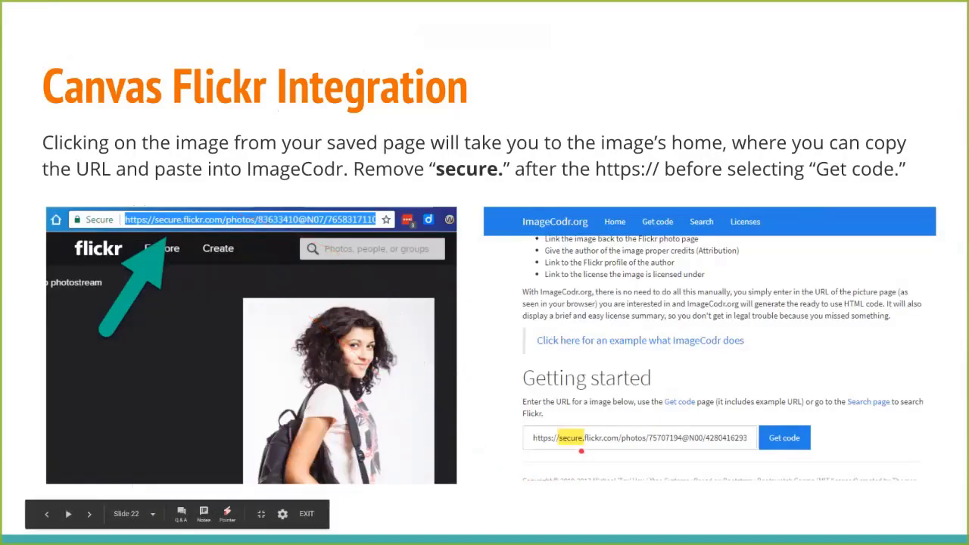
key("Right")
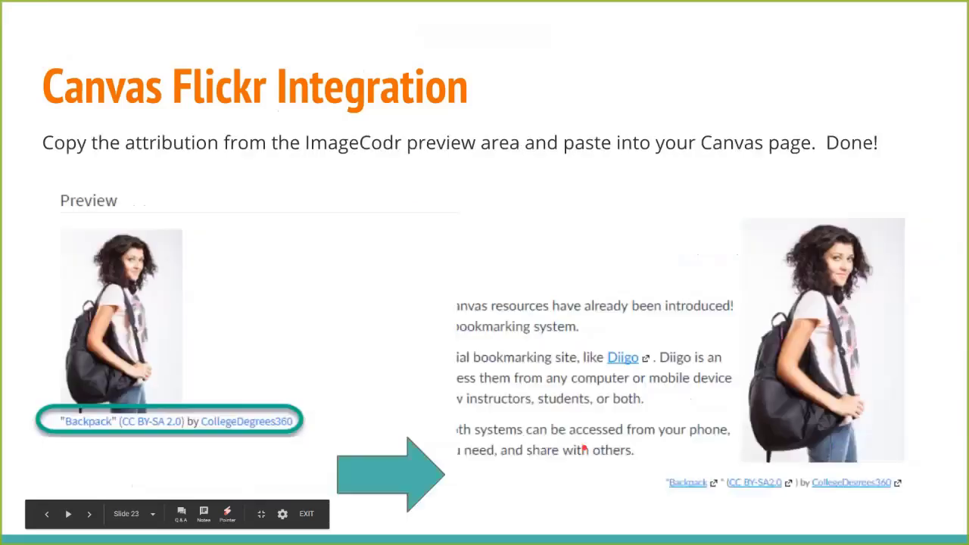
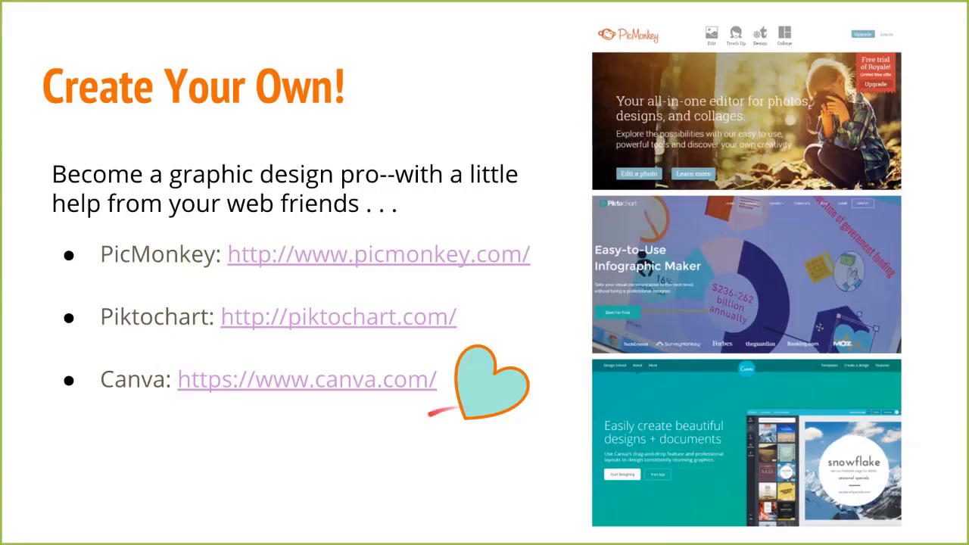
Open canva.com from the slide's link in a new tab and bring up the saved login suggestions.
left_click(243, 383)
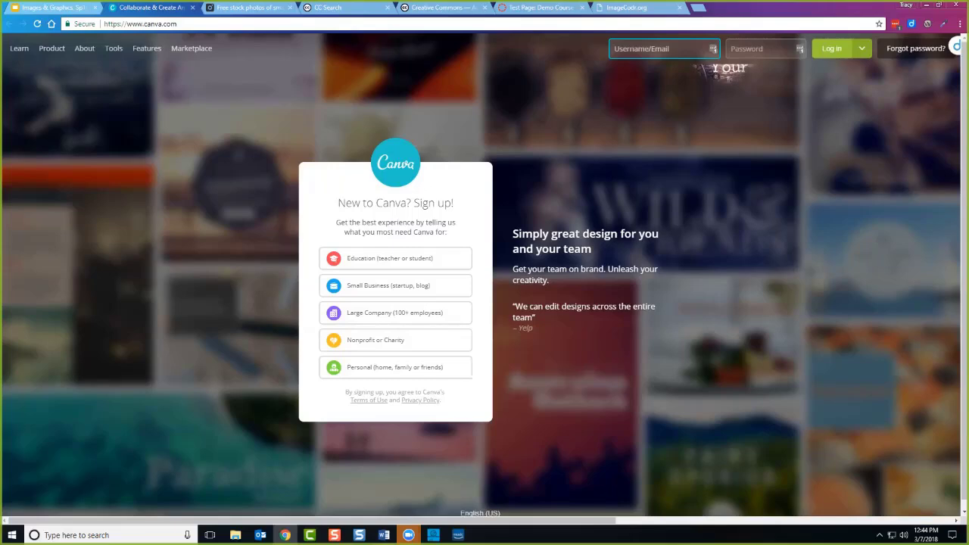
left_click(721, 49)
Log in as the saved account and scroll down the All your designs page.
left_click(605, 104)
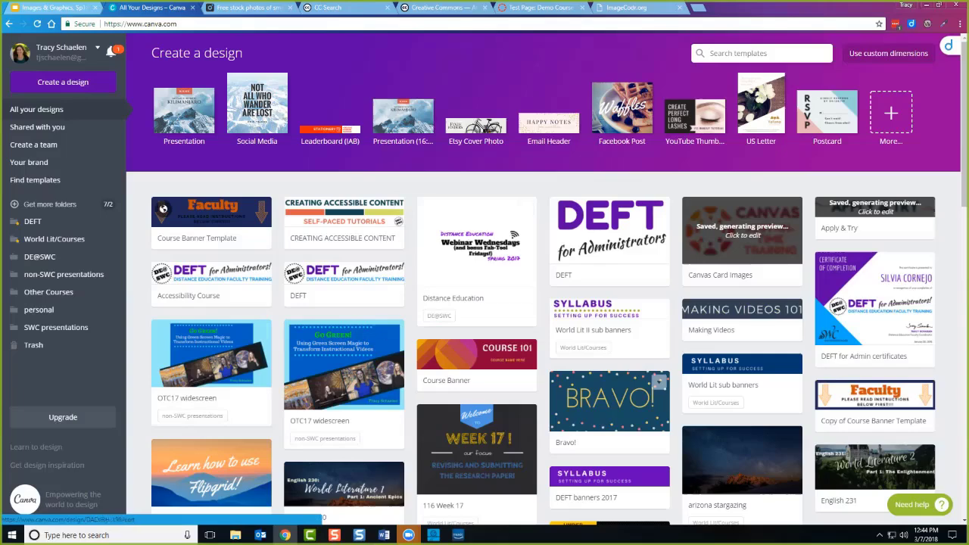
scroll(658, 382, "down", 2)
scroll(658, 382, "down", 4)
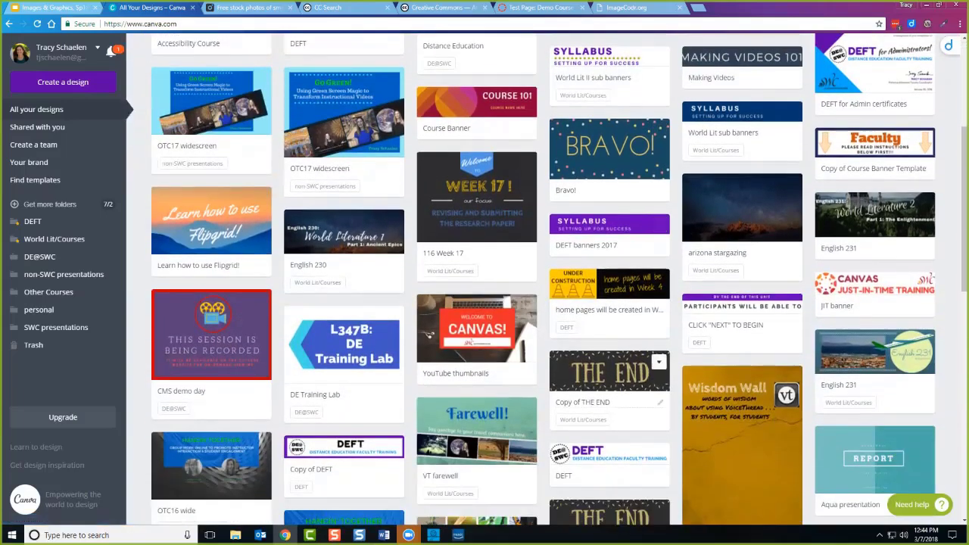
scroll(658, 409, "down", 1)
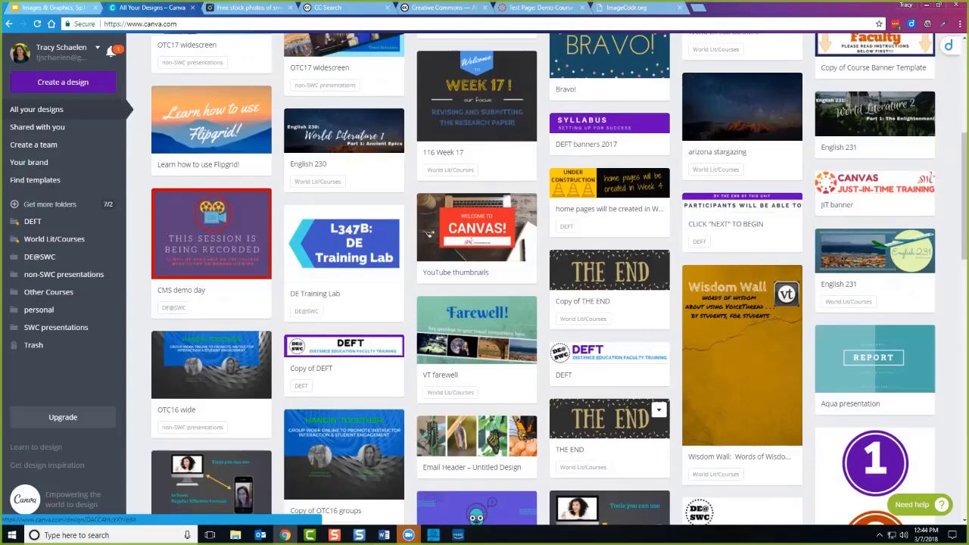
scroll(659, 410, "down", 1)
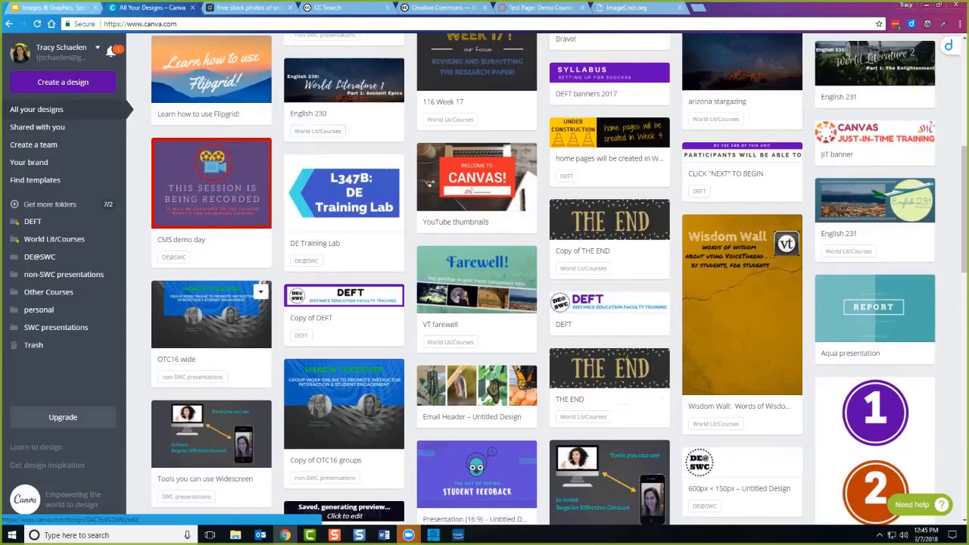
Browse the OTC16 wide slides, such as Why Groups?, then return to All your designs.
left_click(344, 511)
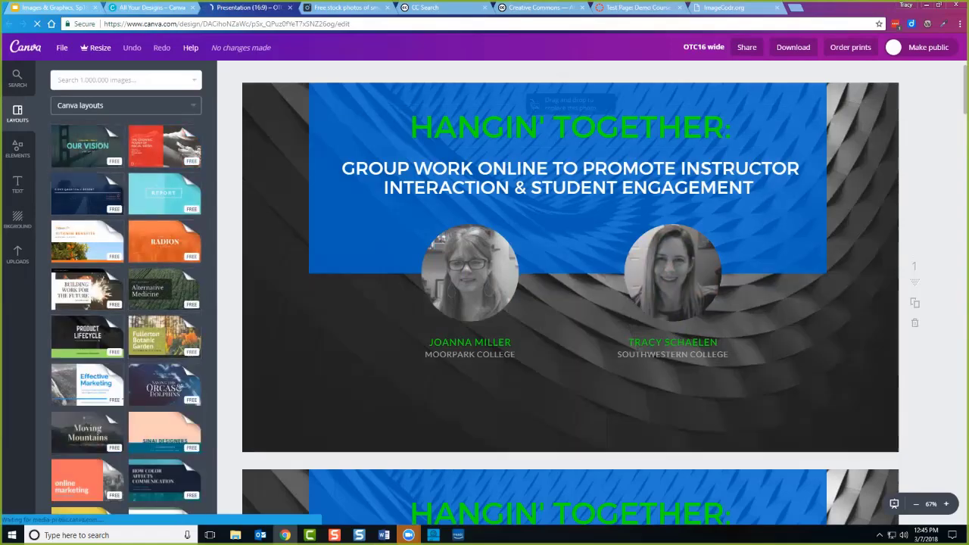
scroll(570, 295, "down", 5)
scroll(570, 296, "down", 5)
scroll(570, 295, "down", 5)
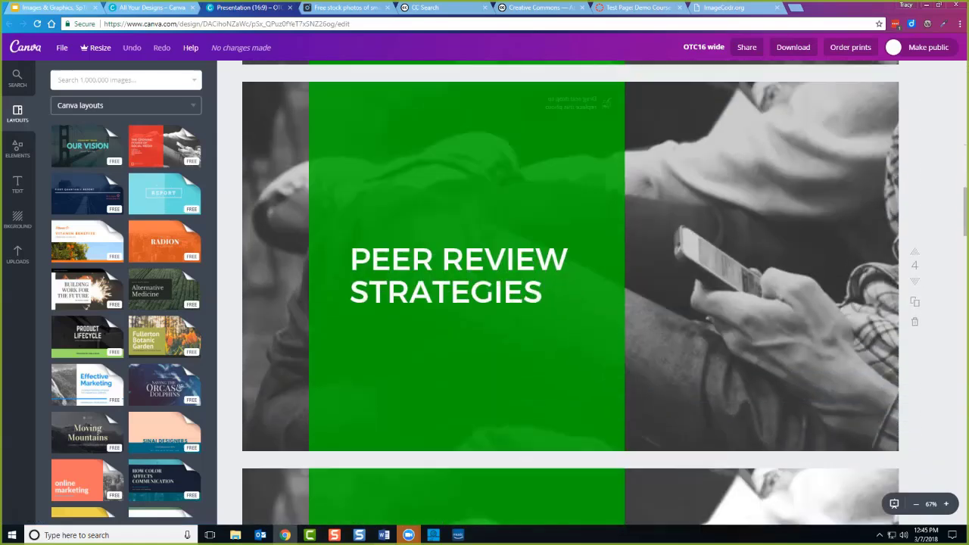
scroll(570, 295, "down", 5)
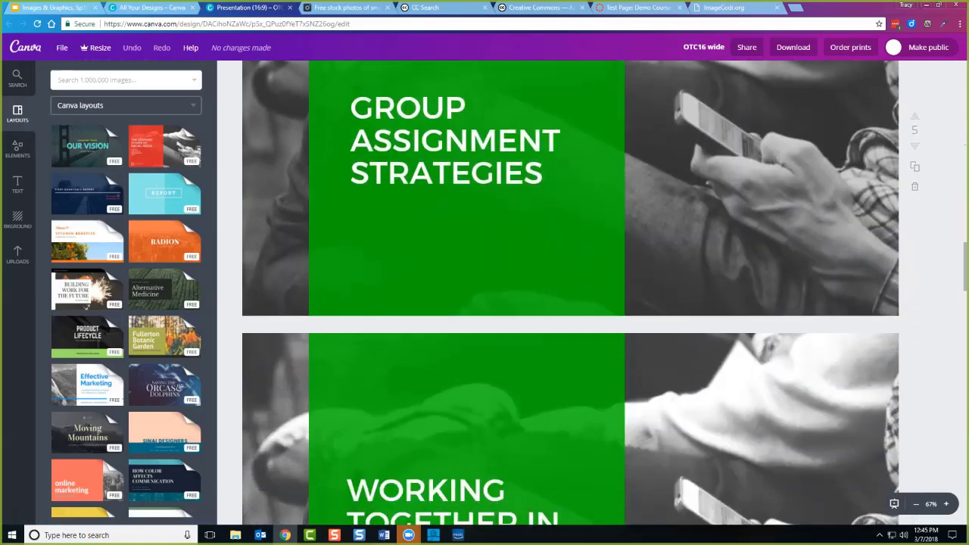
scroll(570, 296, "down", 3)
key("ctrl+shift+Tab")
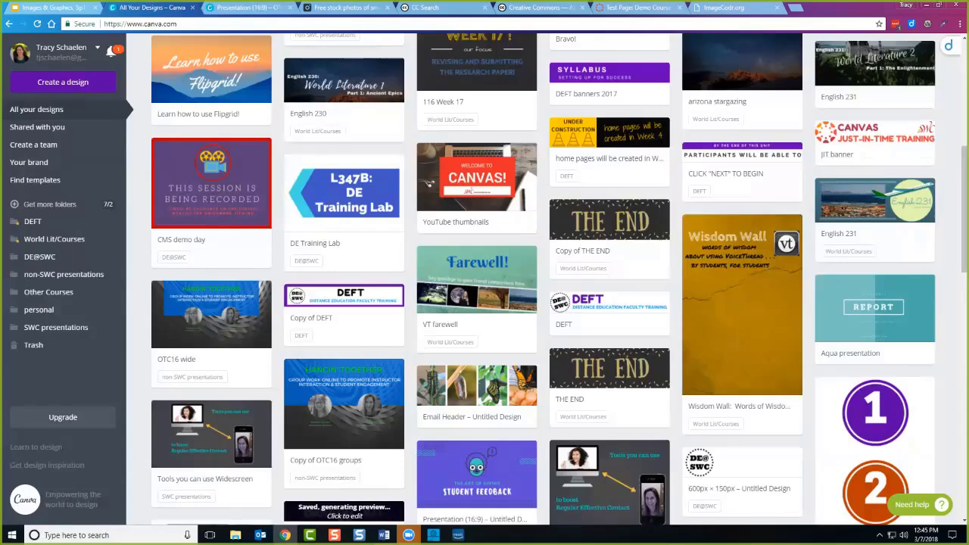
Preview the VT farewell design, go back to the list, and open the English 230 cover design.
left_click(476, 279)
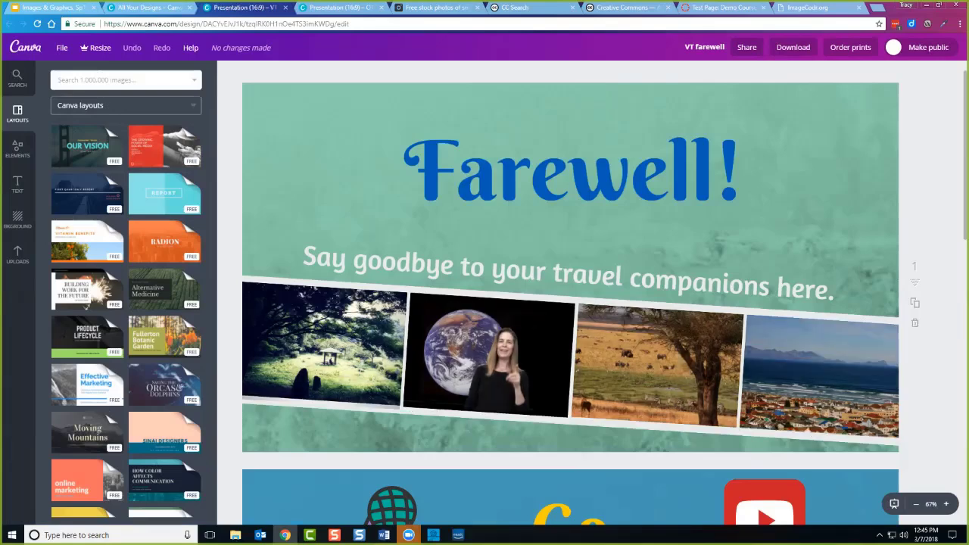
scroll(791, 236, "down", 3)
scroll(791, 235, "up", 3)
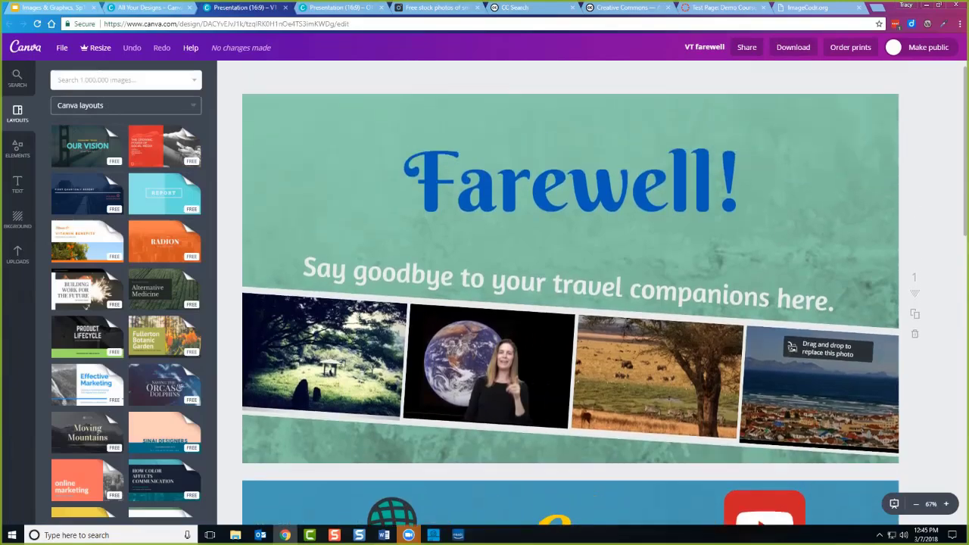
left_click(150, 7)
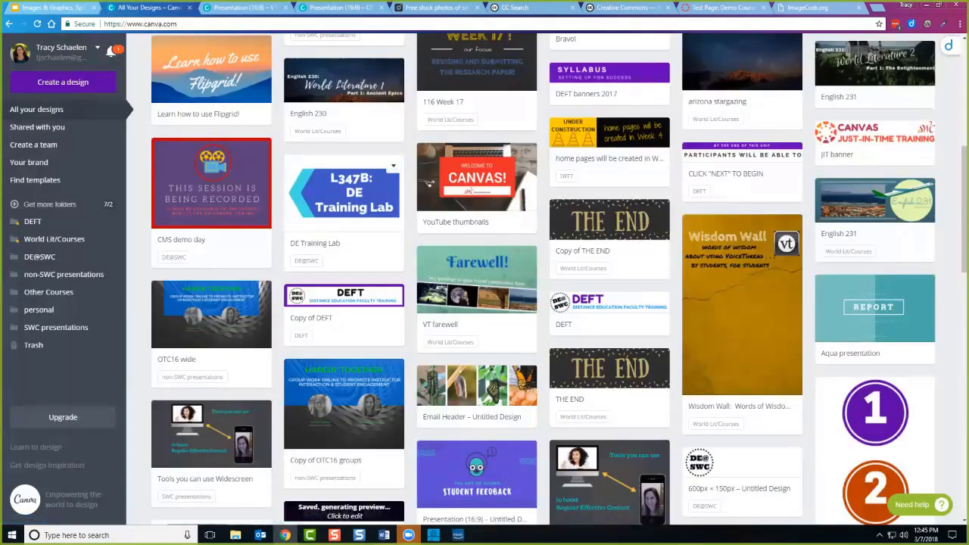
left_click(343, 193)
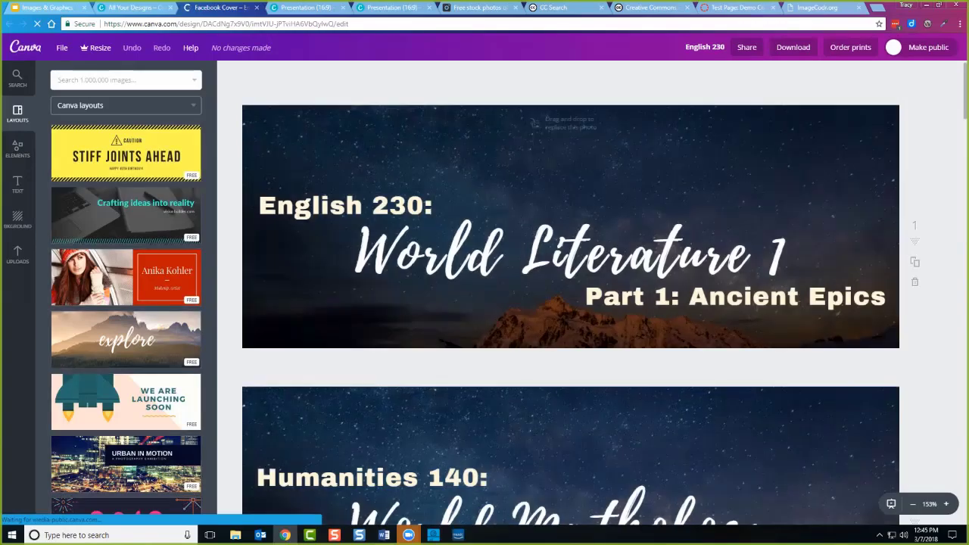
scroll(571, 293, "down", 3)
scroll(571, 294, "up", 2)
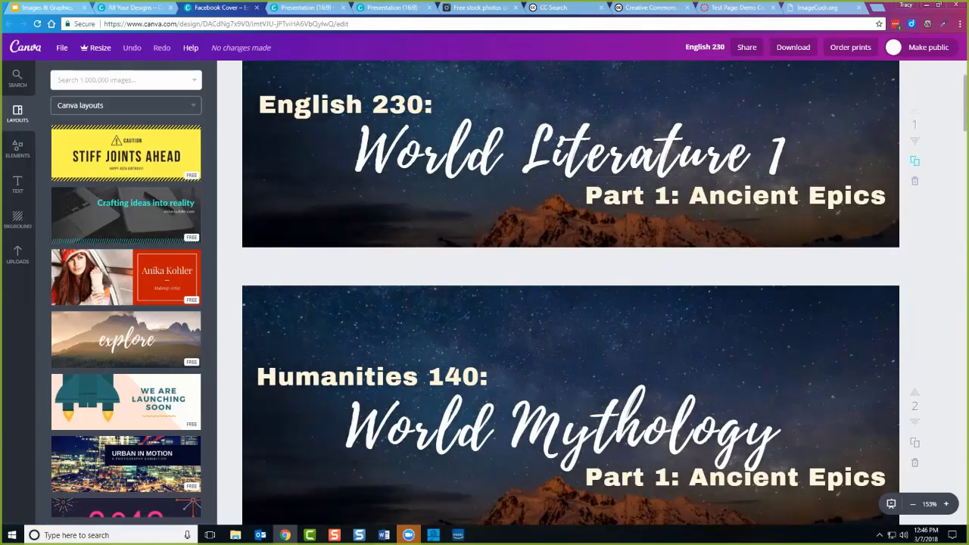
left_click(915, 160)
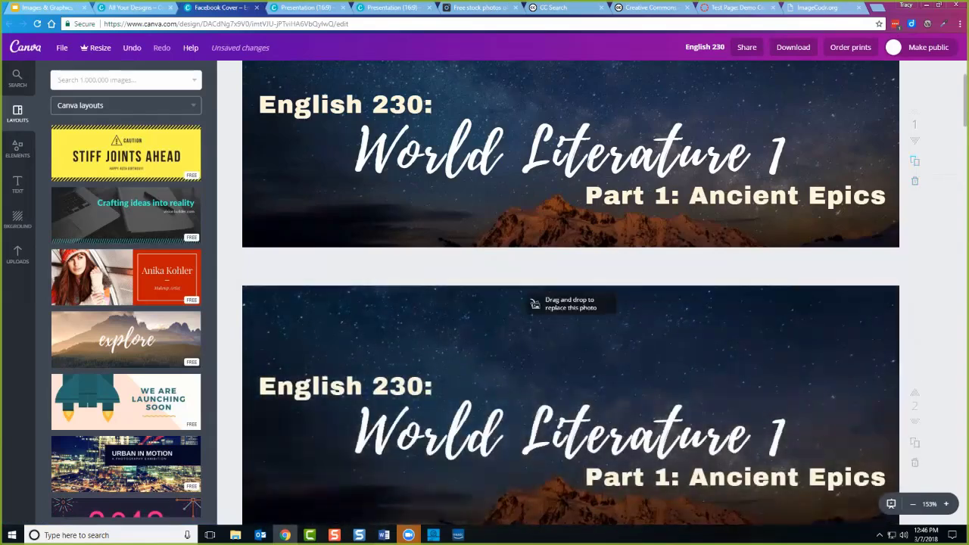
scroll(534, 303, "down", 2)
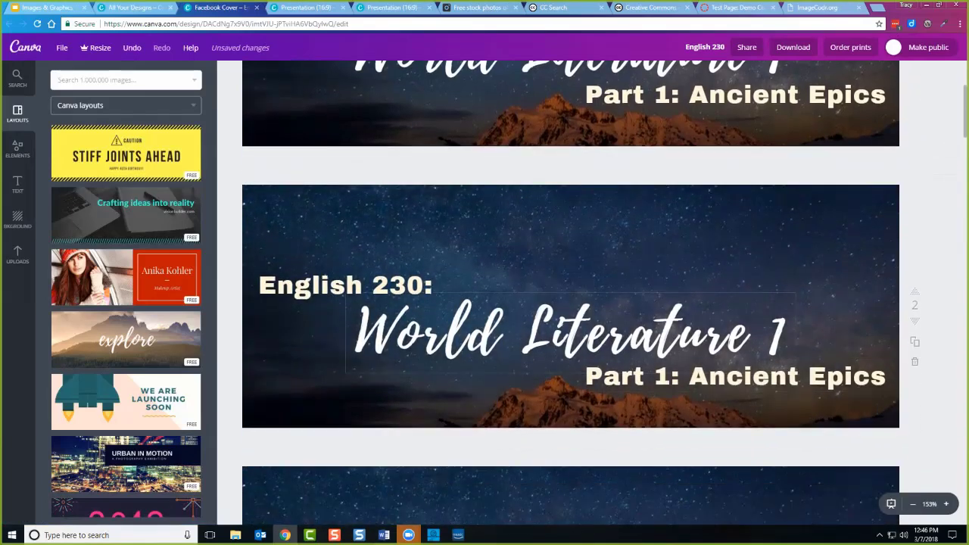
left_click(355, 326)
key("End")
key("BackSpace")
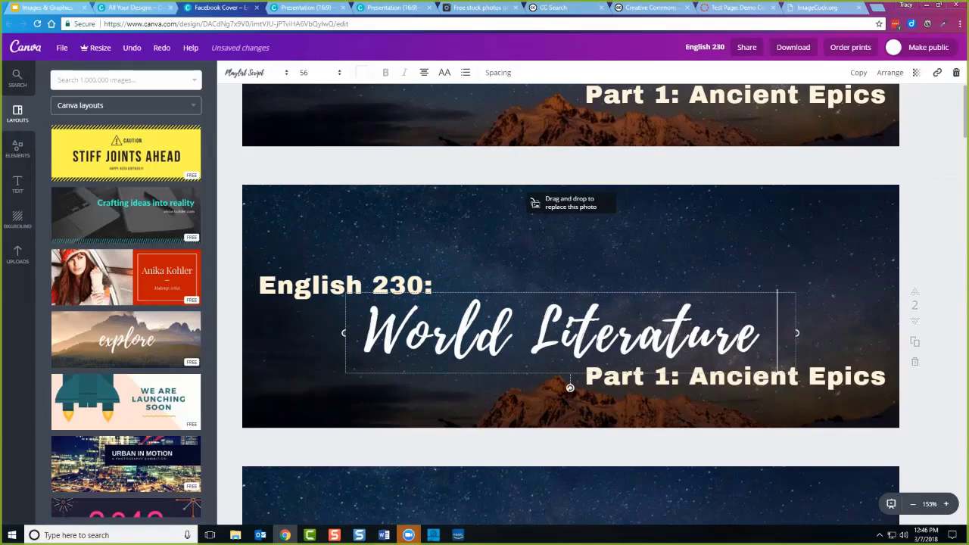
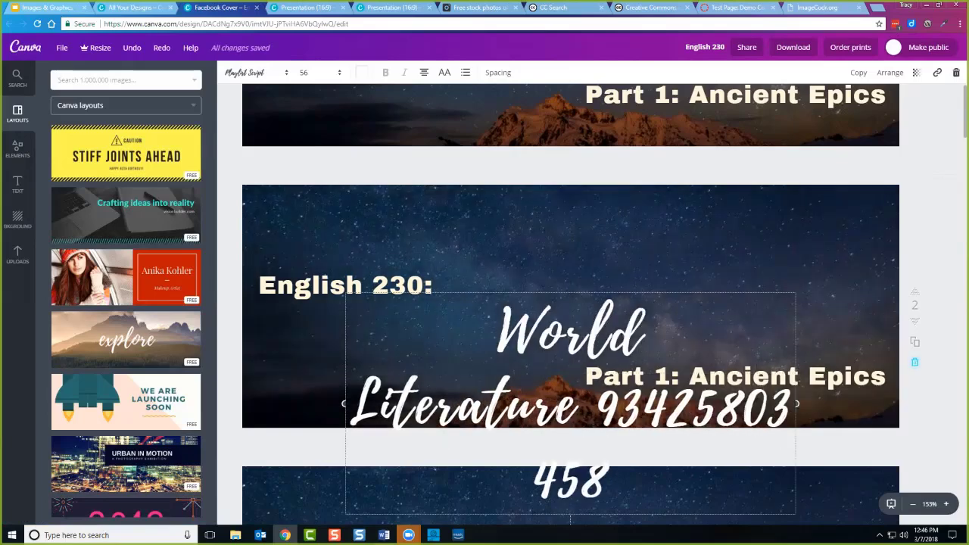
Delete the edited duplicate page, scroll through the remaining banners, and return to All your designs.
left_click(914, 362)
scroll(571, 293, "down", 1)
scroll(571, 294, "down", 2)
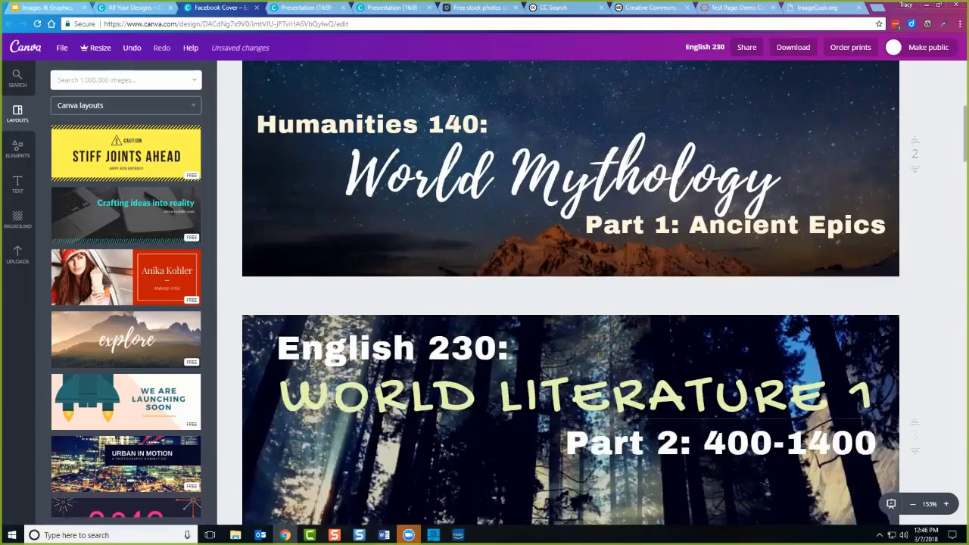
scroll(575, 219, "down", 2)
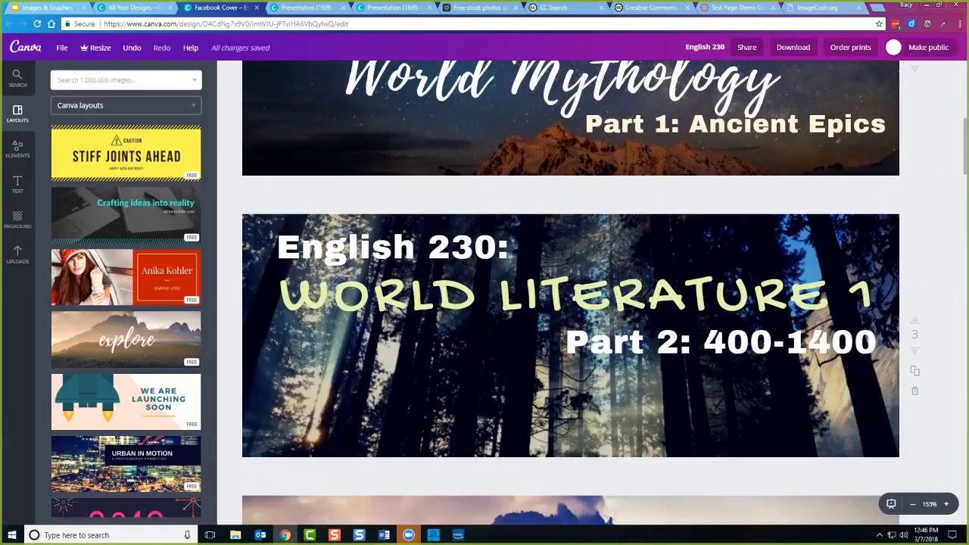
scroll(571, 294, "down", 1)
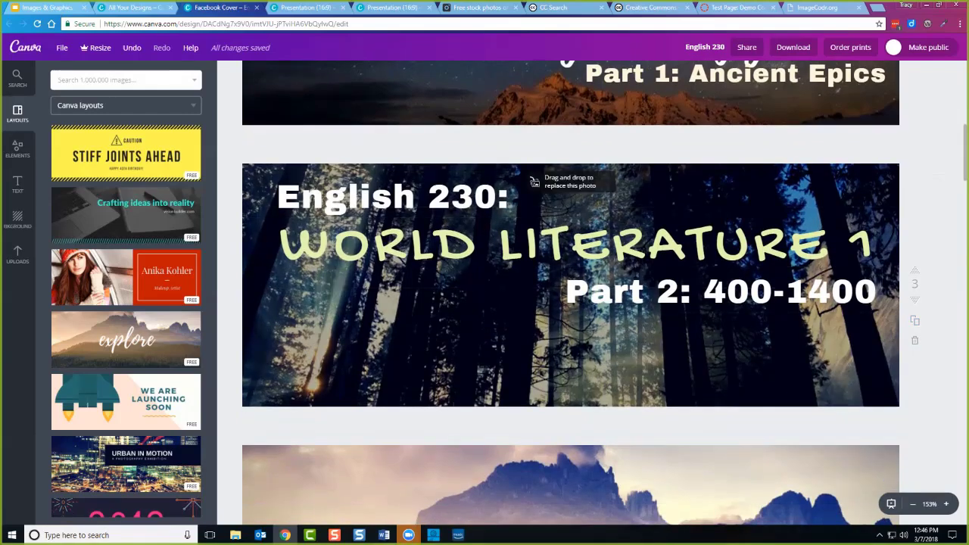
scroll(534, 182, "down", 5)
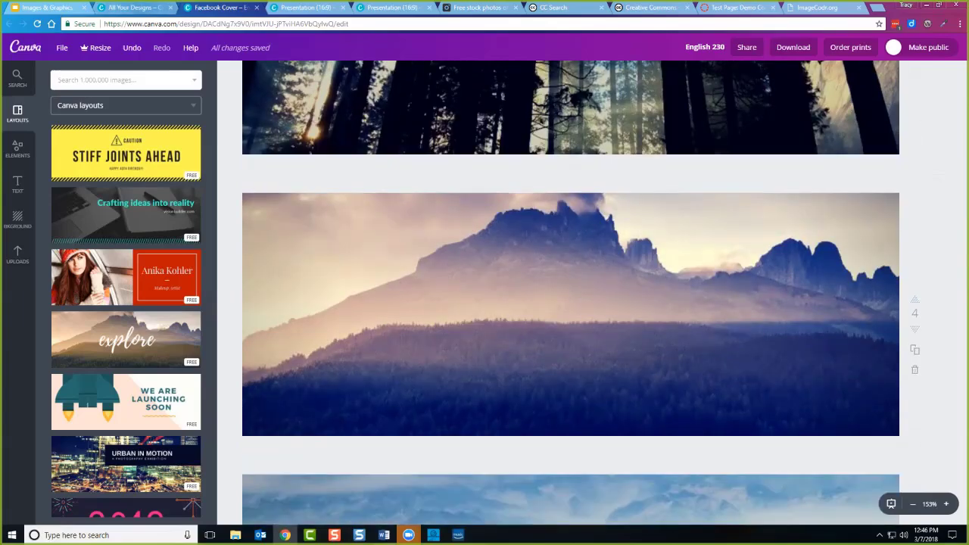
key("ctrl+shift+Tab")
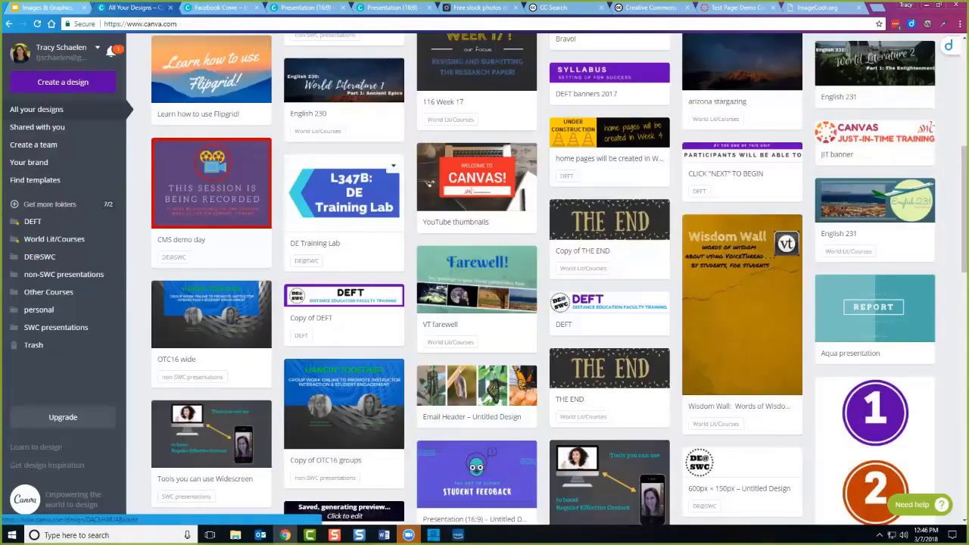
Scroll through the saved designs grid, then go to Create a design.
scroll(345, 197, "down", 3)
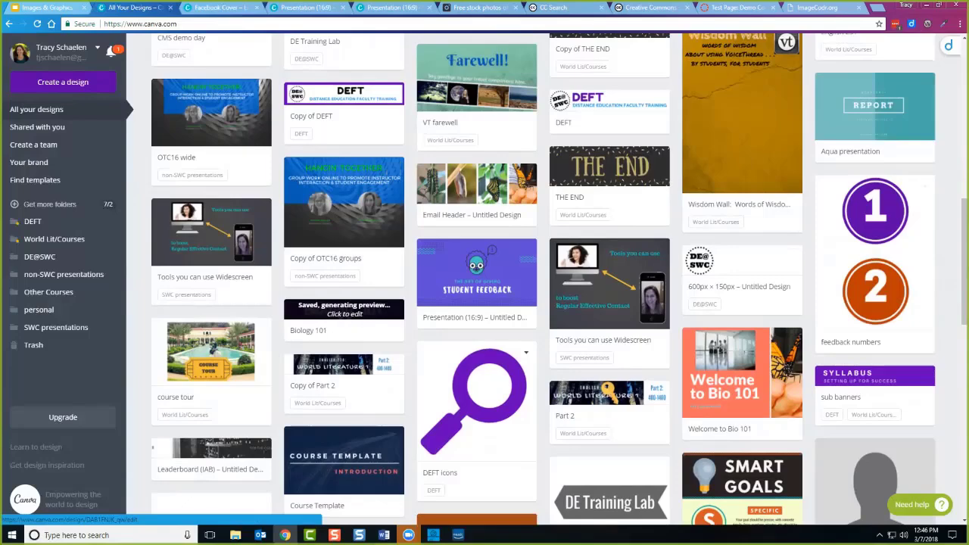
scroll(484, 394, "down", 2)
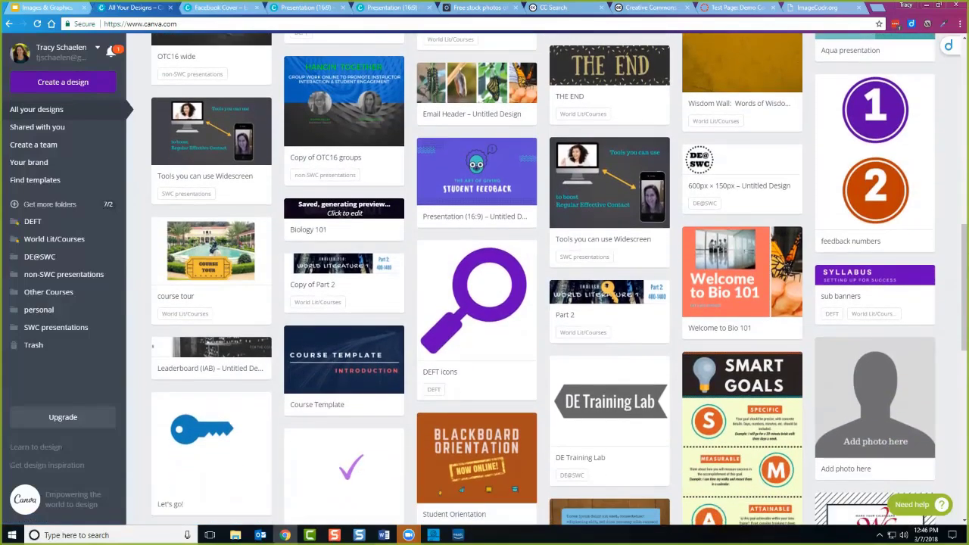
scroll(610, 378, "down", 3)
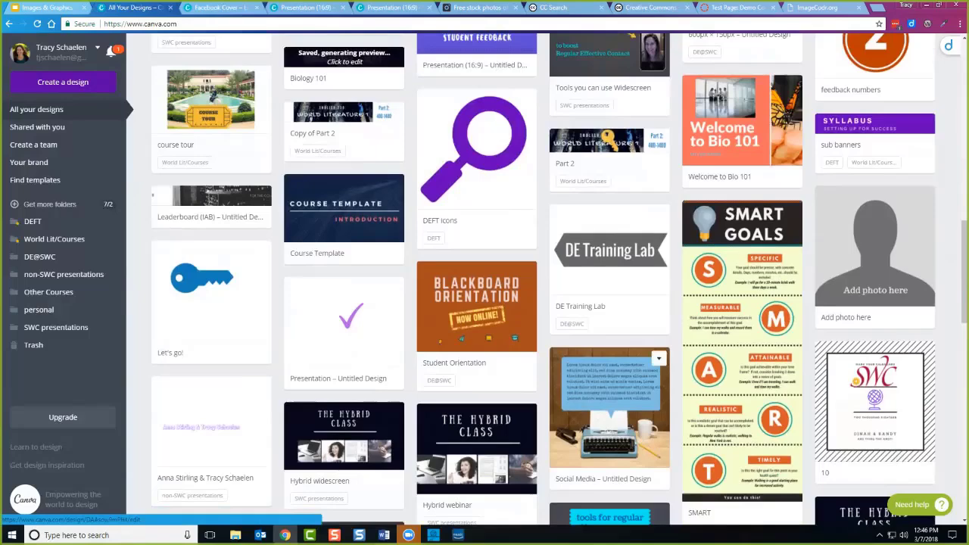
scroll(610, 379, "down", 3)
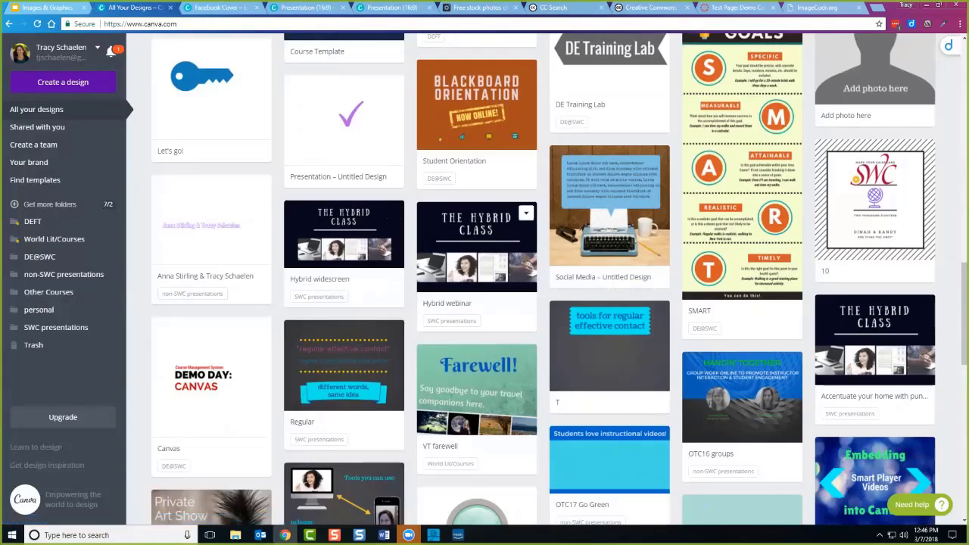
scroll(477, 227, "down", 3)
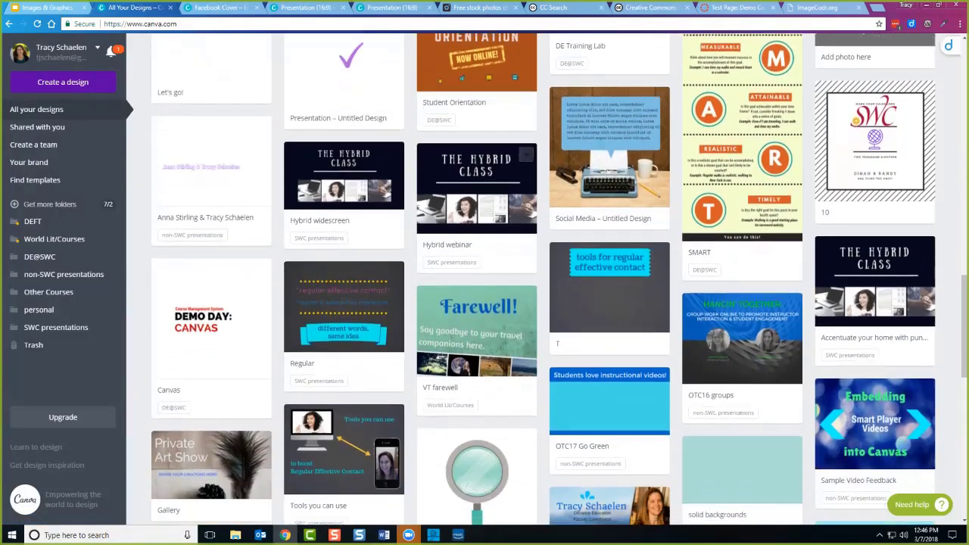
scroll(477, 227, "down", 5)
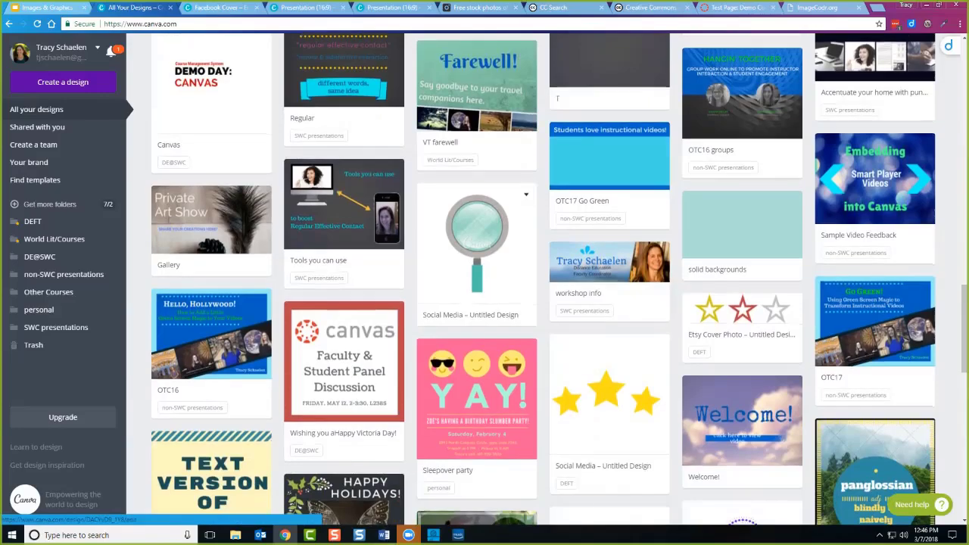
scroll(477, 250, "down", 7)
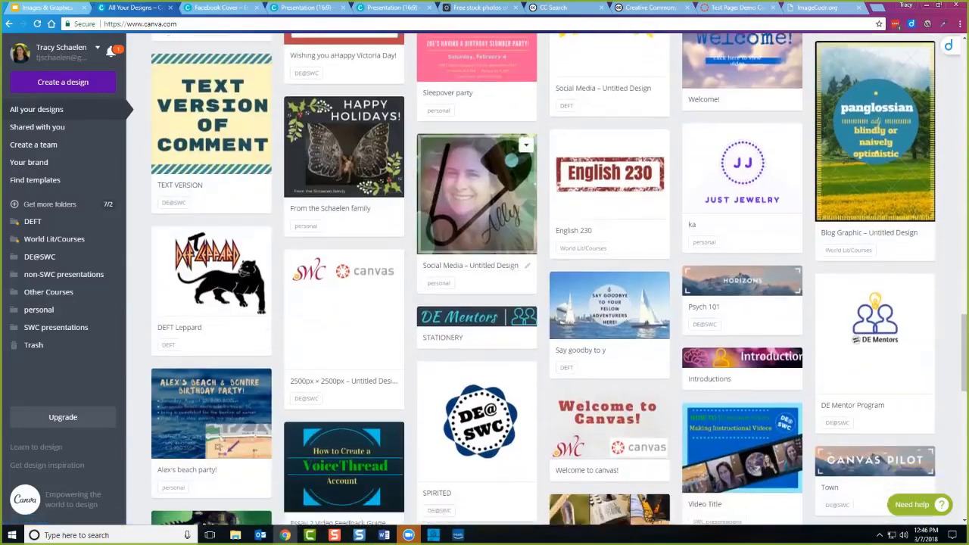
scroll(477, 280, "down", 3)
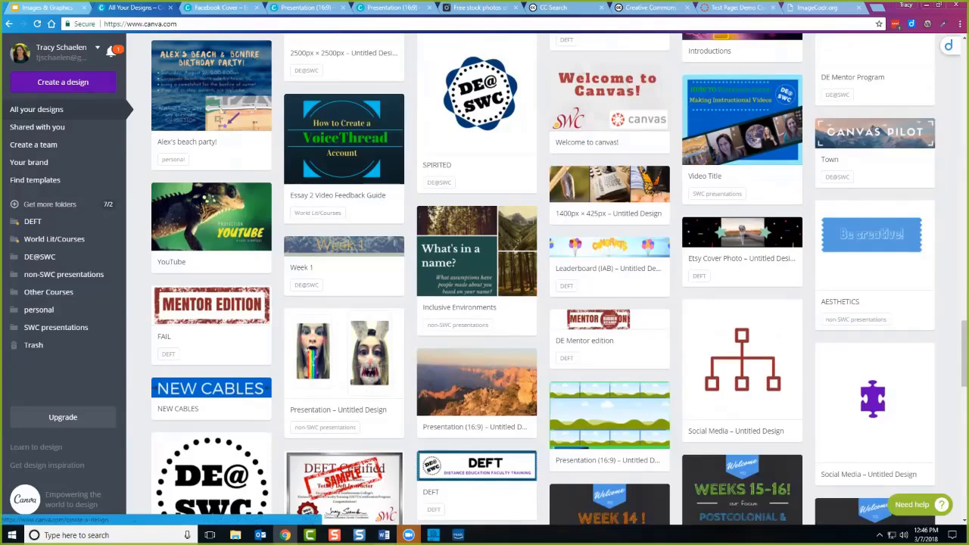
left_click(63, 82)
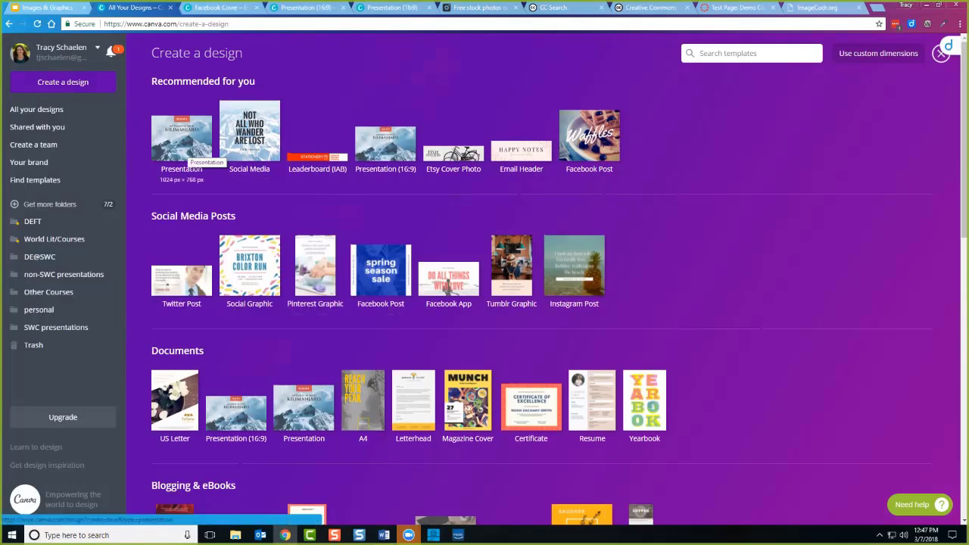
Choose the Presentation template under Recommended for you to start a blank deck.
left_click(187, 147)
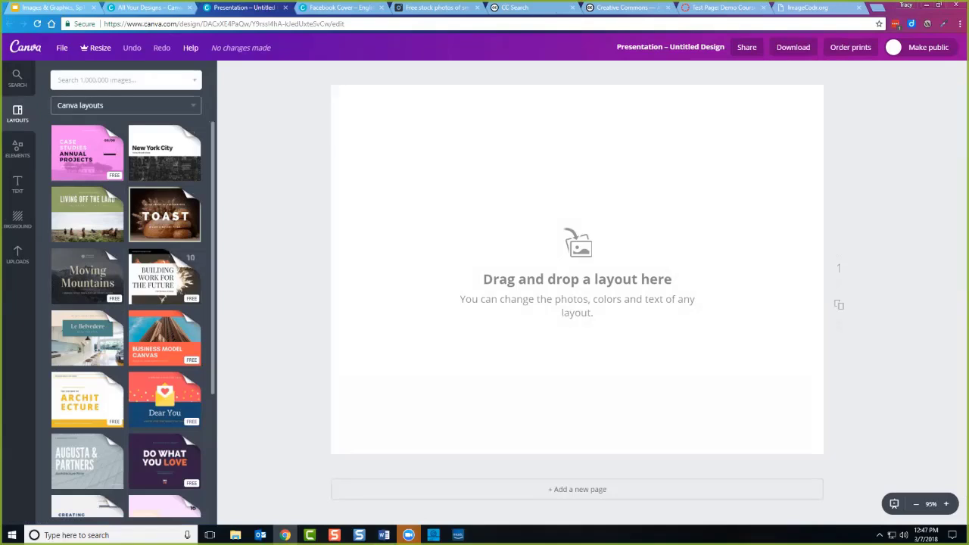
Apply the Winston Churchill quote layout from the Minimal Business Marketing Presentation set and select its quote text.
left_click(165, 276)
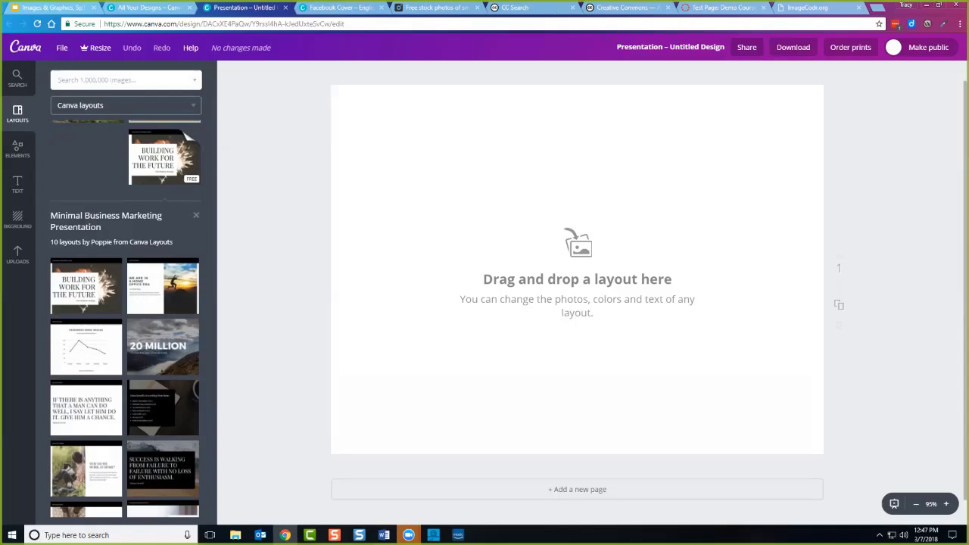
scroll(83, 157, "down", 2)
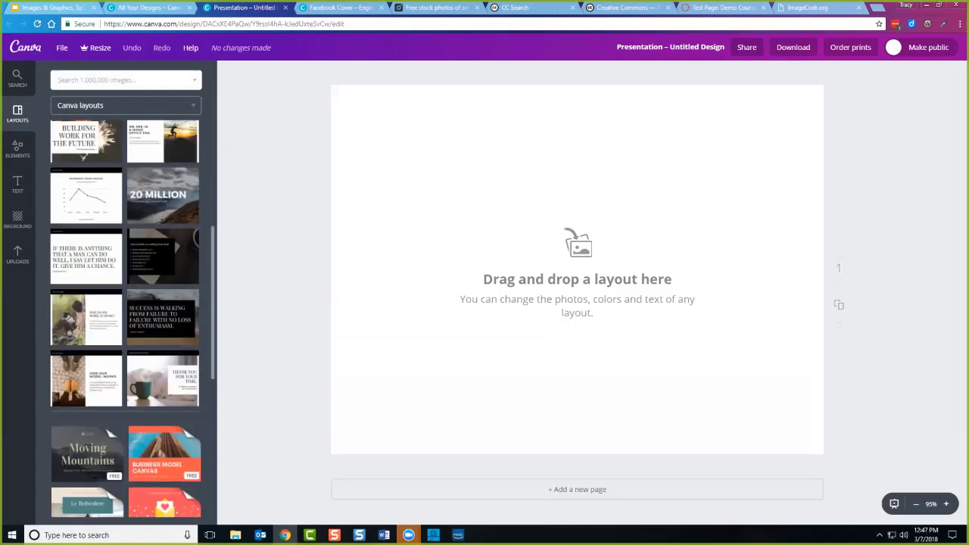
left_click(83, 152)
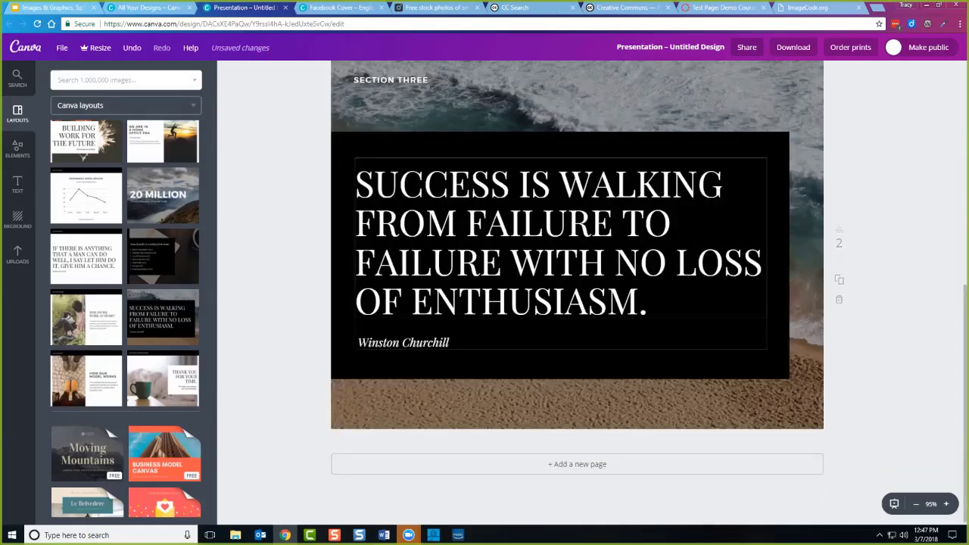
left_click(561, 254)
left_click(511, 183)
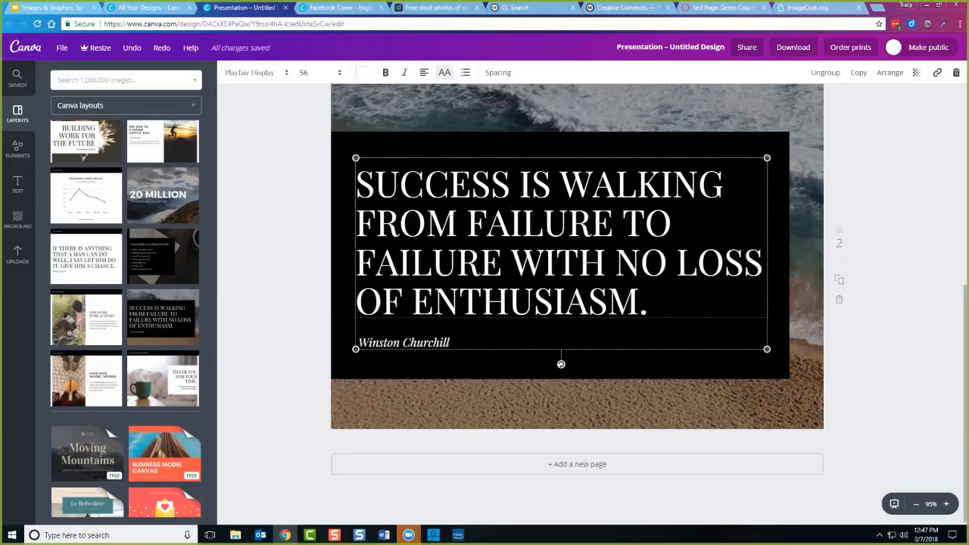
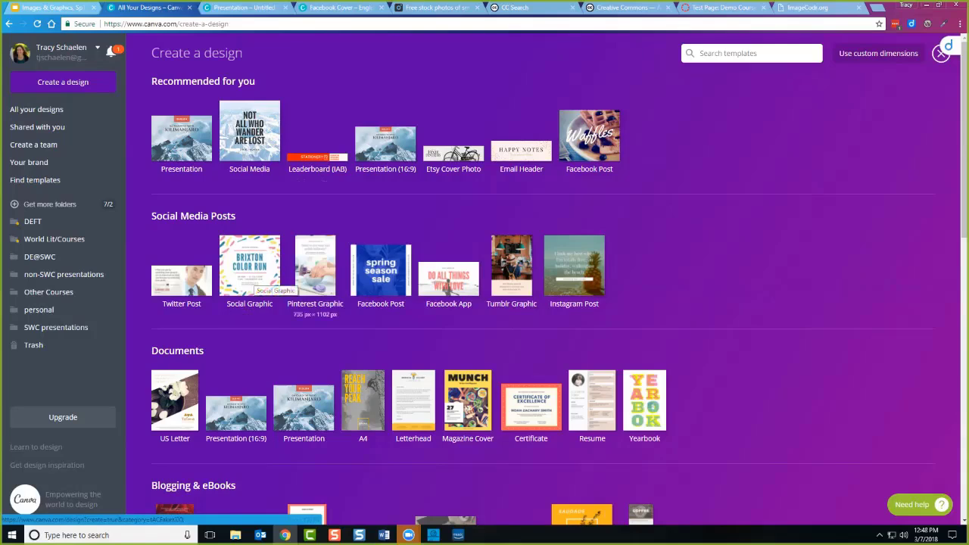
Start a blank 800 × 2000 px Infographic from Blogging & eBooks and browse its layouts.
scroll(575, 299, "down", 2)
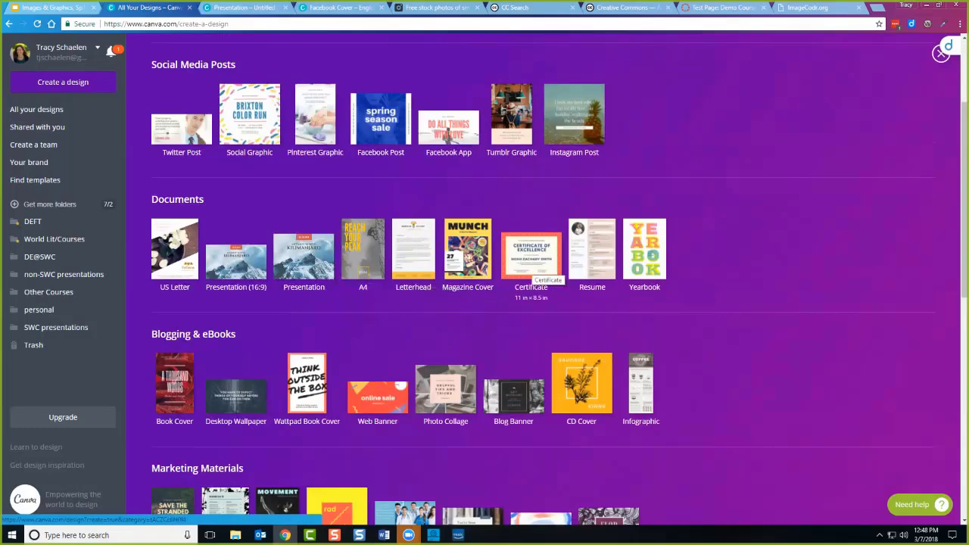
scroll(545, 273, "down", 1)
scroll(545, 273, "down", 1)
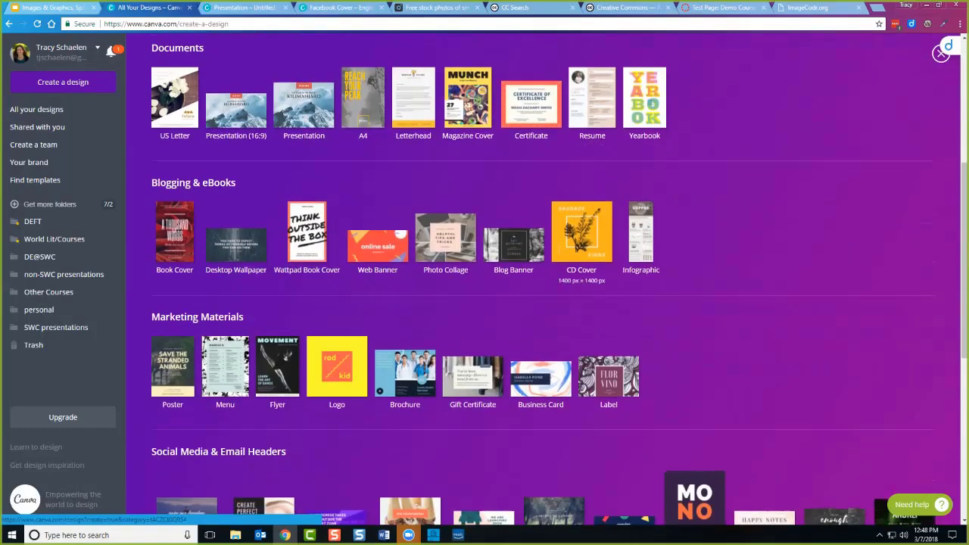
scroll(581, 242, "down", 1)
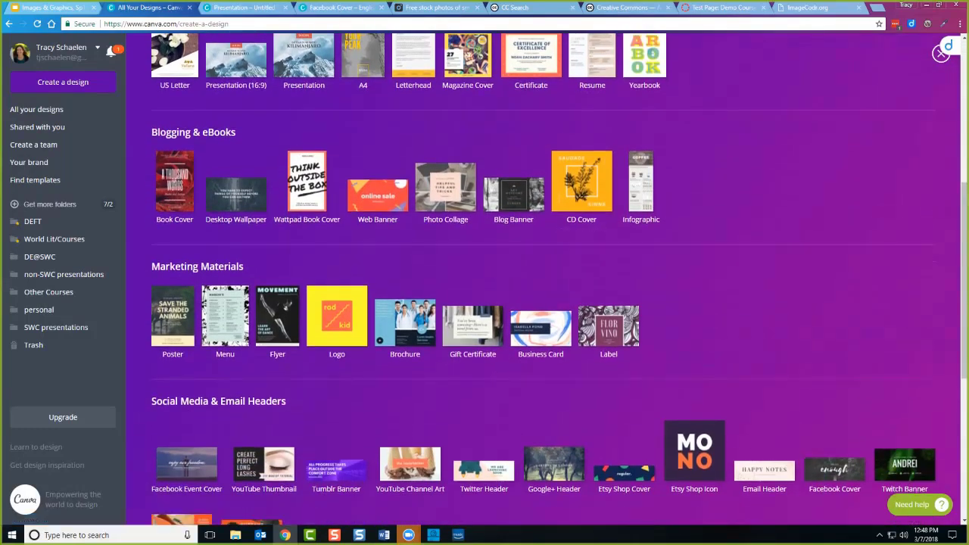
scroll(224, 265, "down", 1)
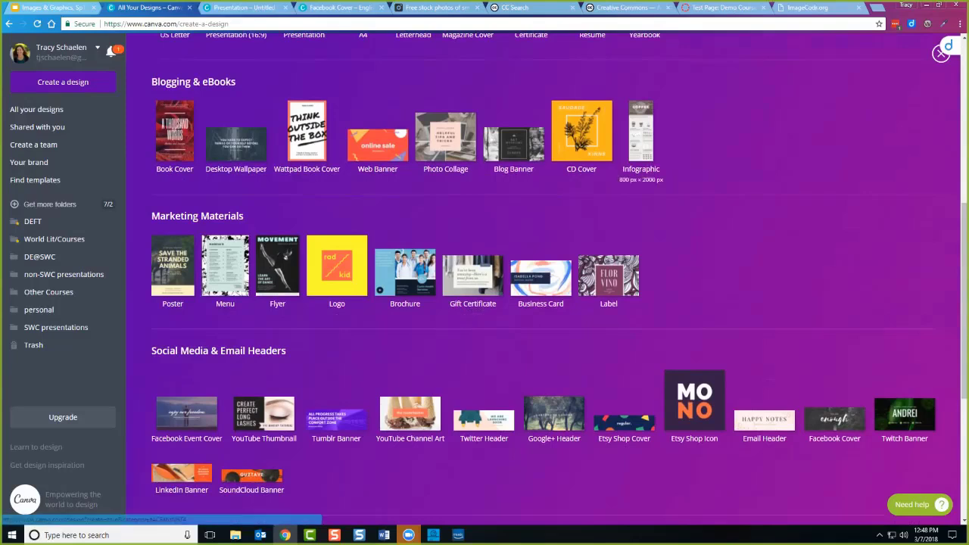
left_click(641, 132)
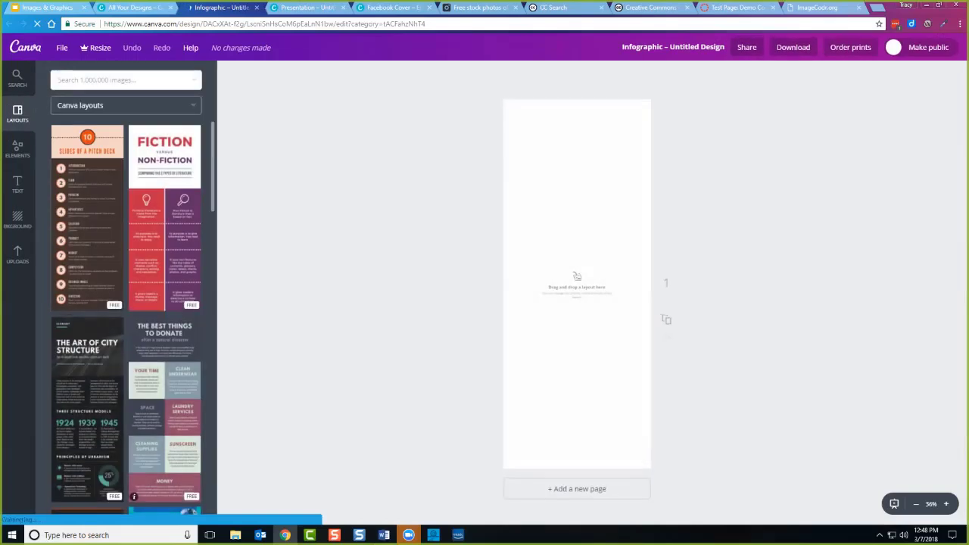
scroll(125, 318, "down", 4)
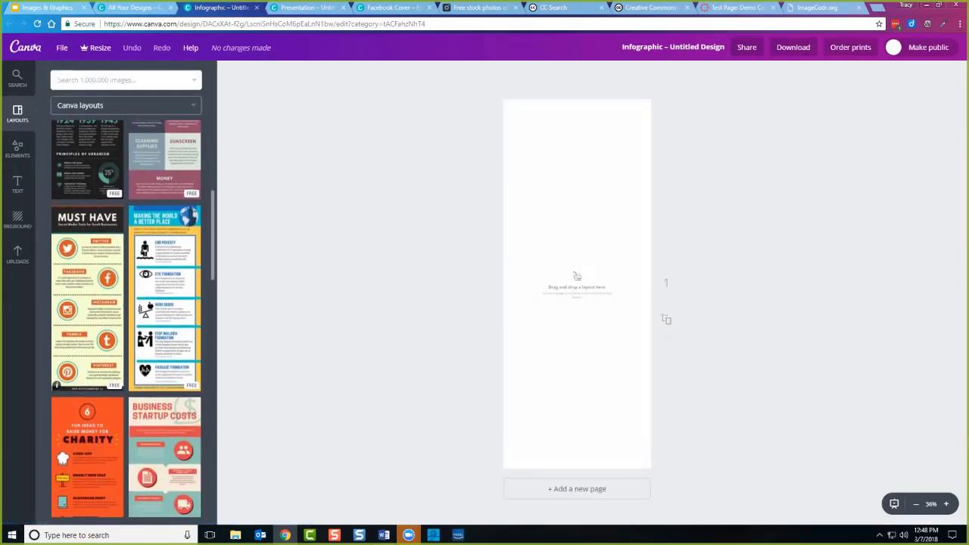
Apply the MUST HAVE social media layout and zoom the page to 75%.
left_click(58, 386)
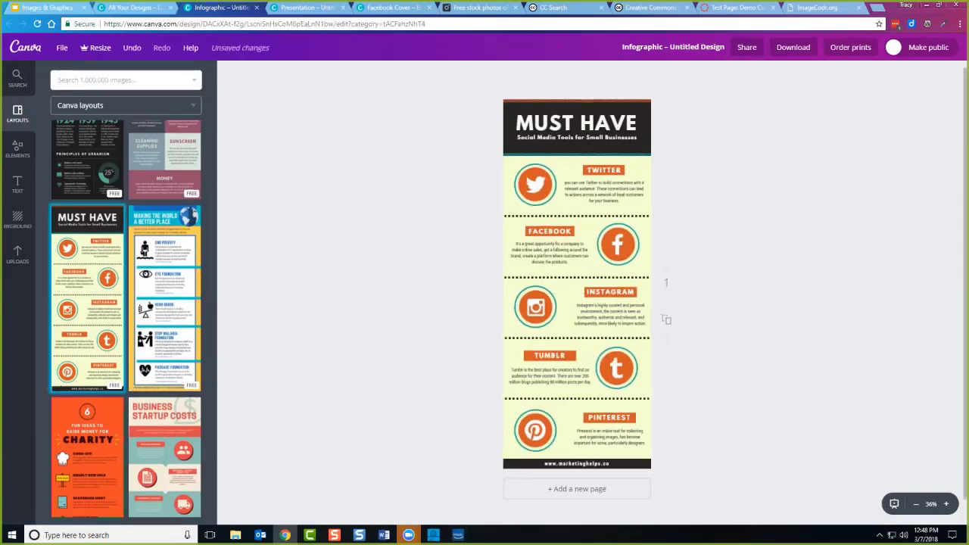
left_click(549, 231)
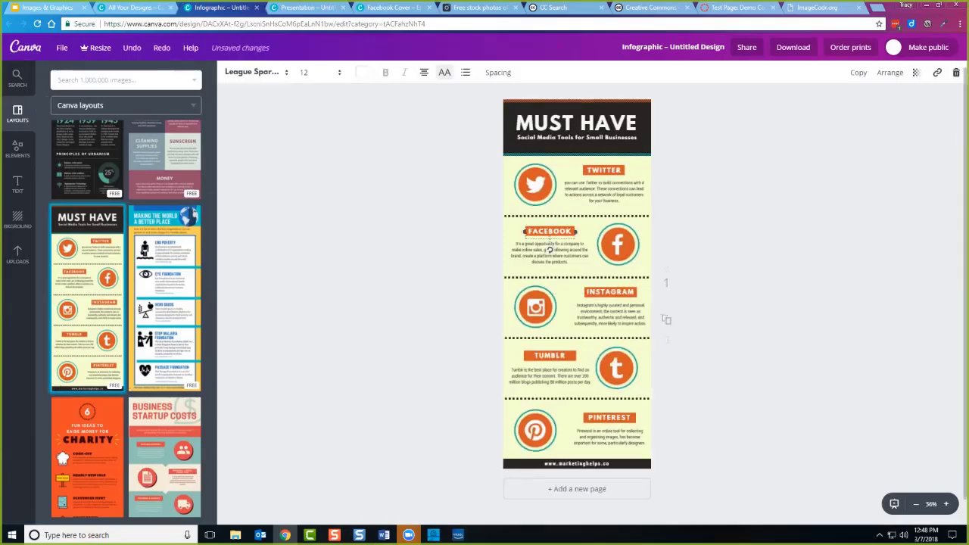
left_click(604, 190)
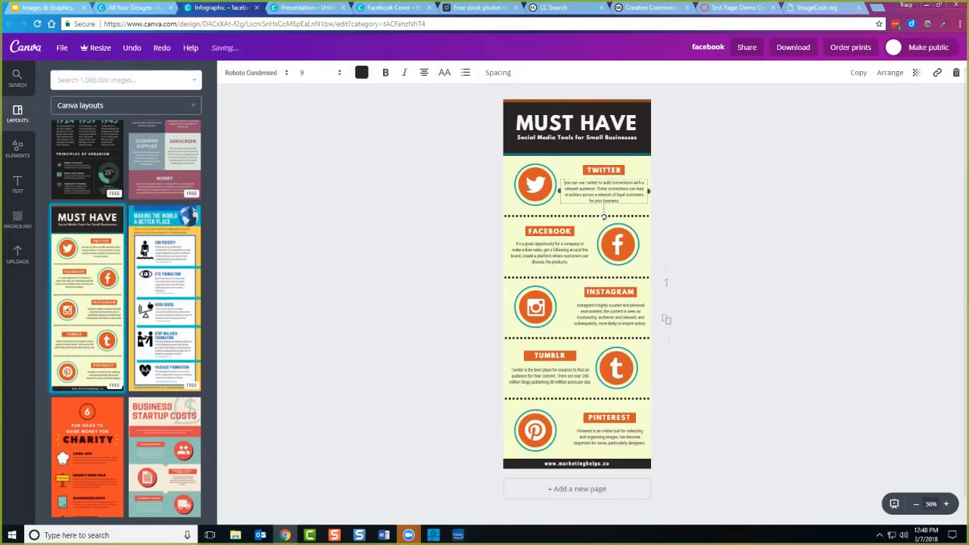
left_click(945, 504)
left_click(946, 503)
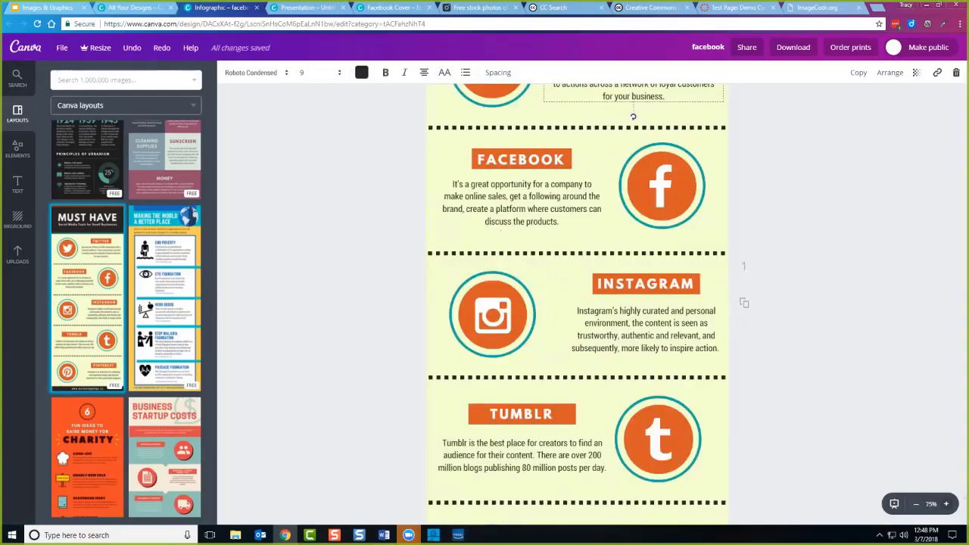
Scroll through the Layouts panel to review the other infographic layouts.
scroll(577, 303, "up", 3)
scroll(577, 303, "down", 7)
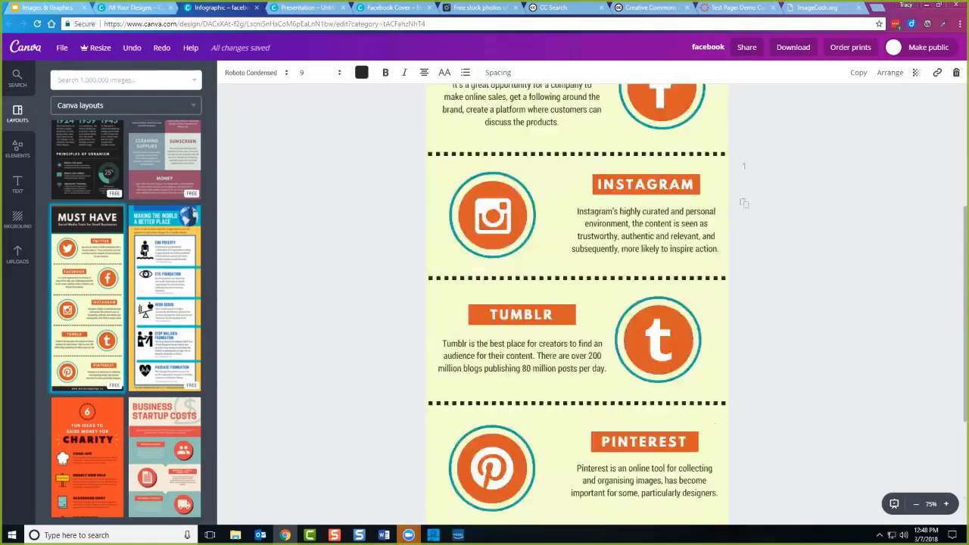
scroll(577, 303, "up", 4)
scroll(577, 303, "up", 3)
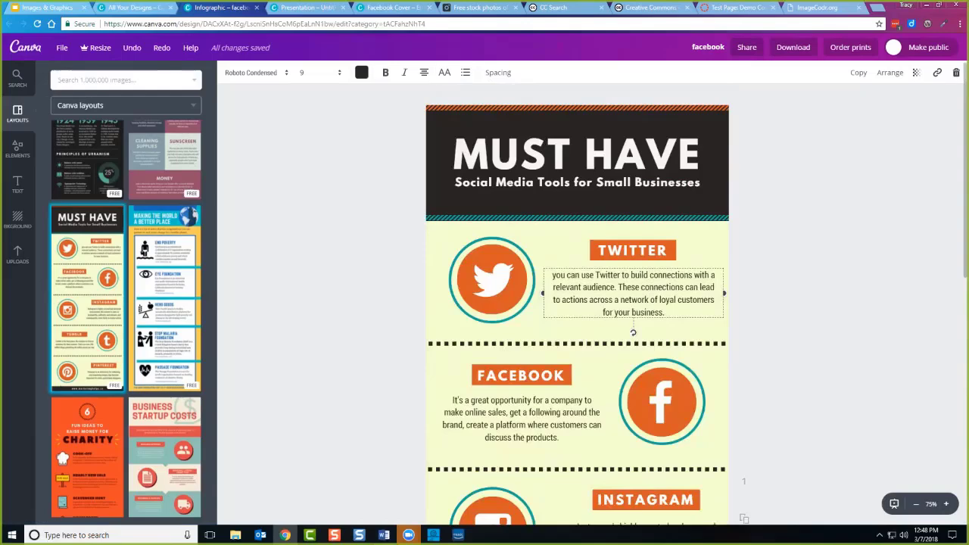
scroll(126, 318, "down", 1)
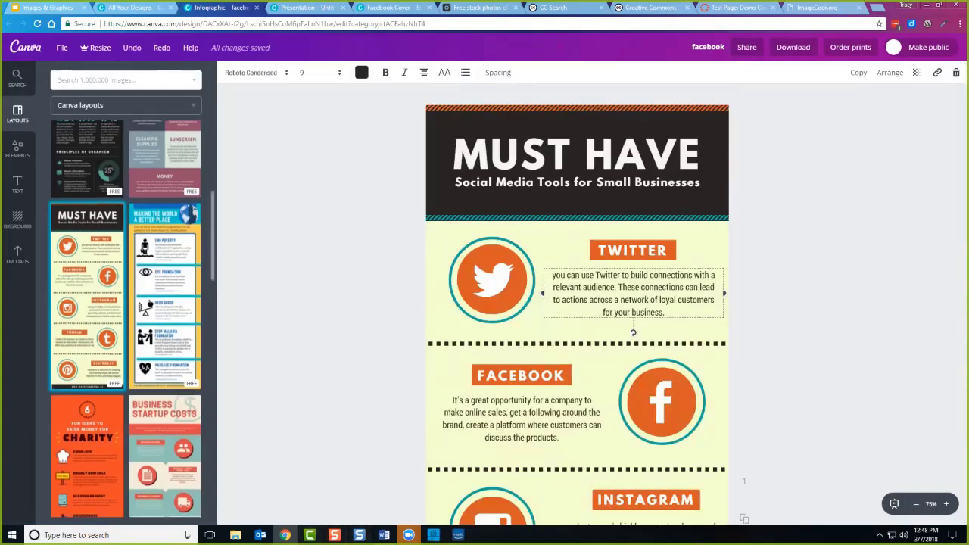
scroll(126, 318, "up", 1)
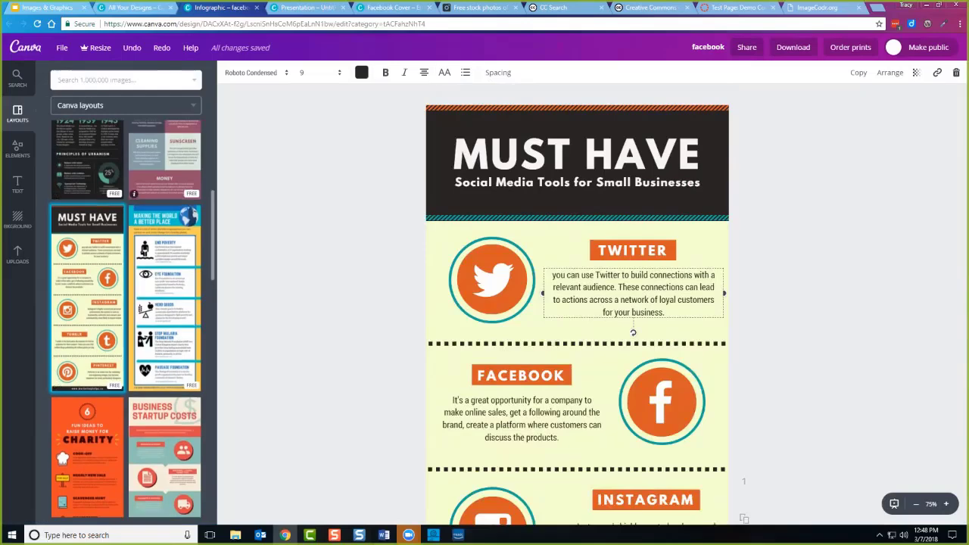
scroll(133, 409, "down", 2)
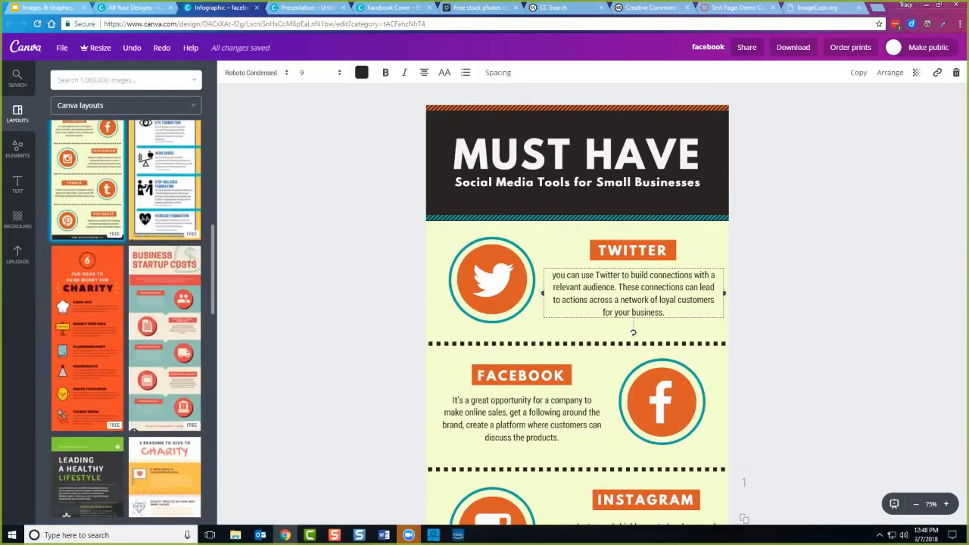
scroll(134, 424, "down", 2)
scroll(133, 424, "down", 2)
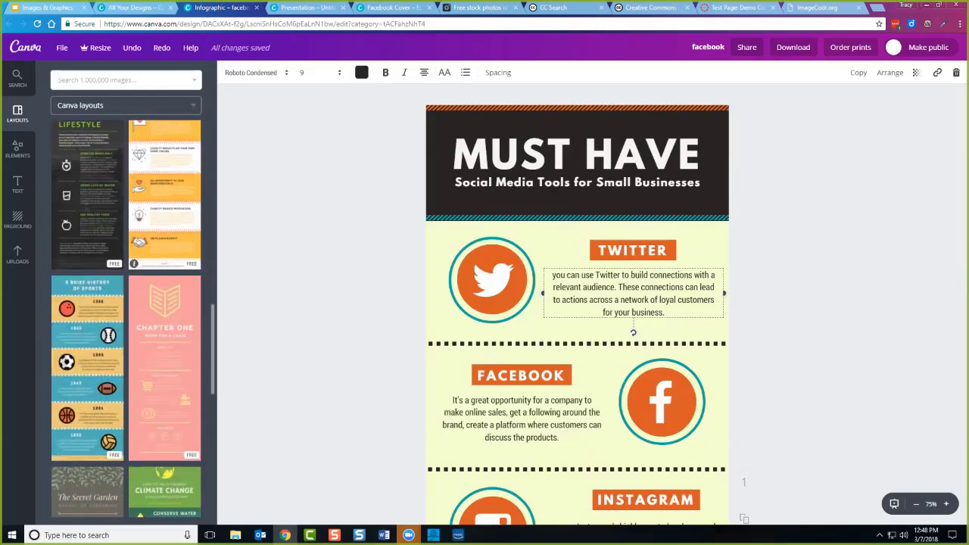
scroll(134, 424, "down", 6)
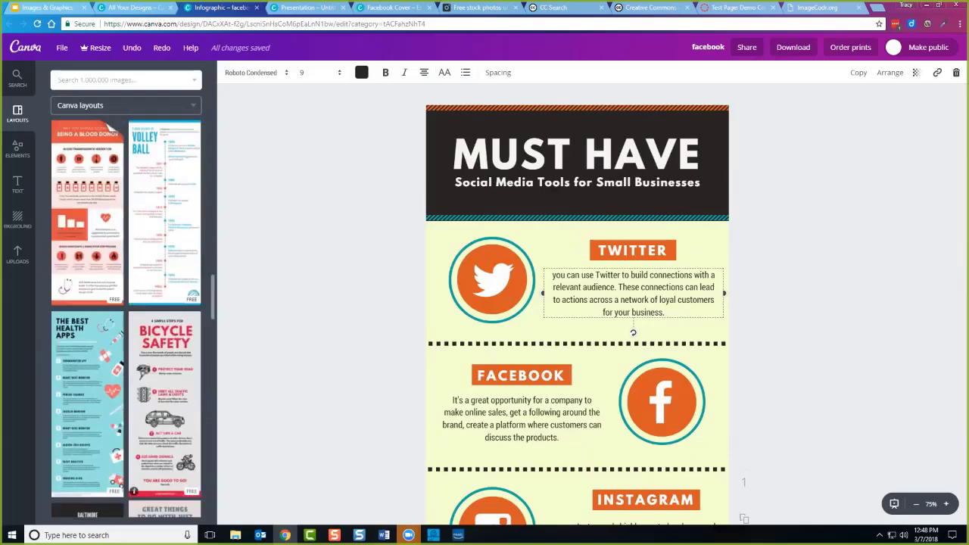
scroll(133, 409, "down", 8)
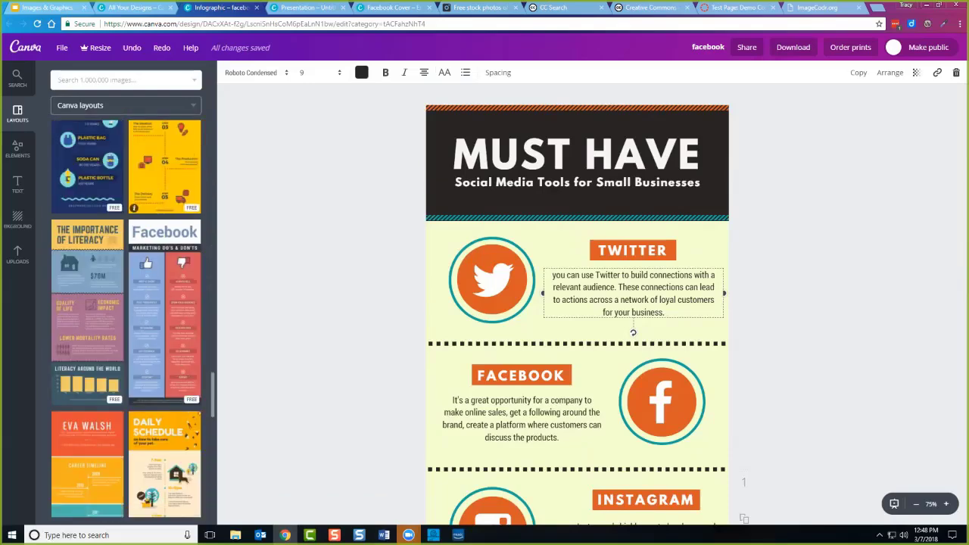
scroll(133, 409, "down", 4)
scroll(133, 409, "down", 3)
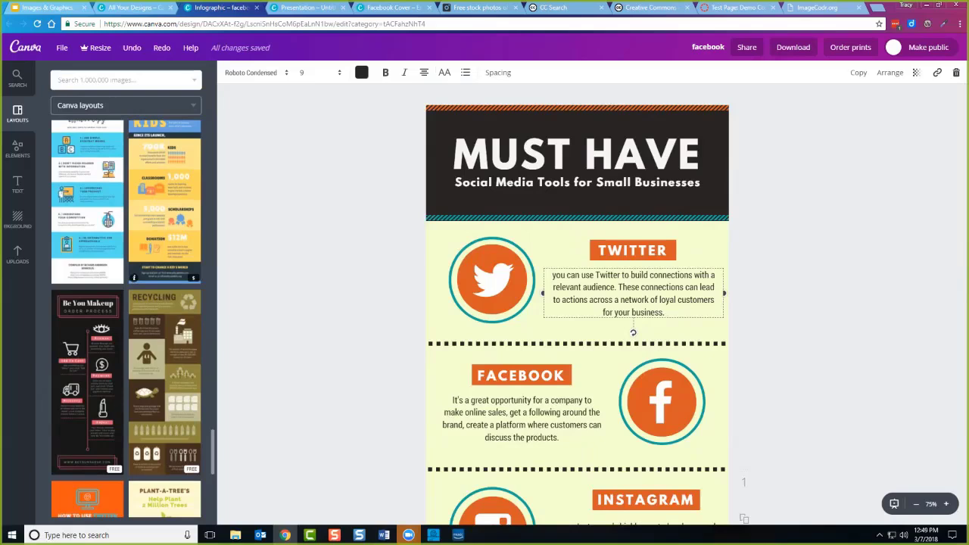
scroll(164, 378, "down", 2)
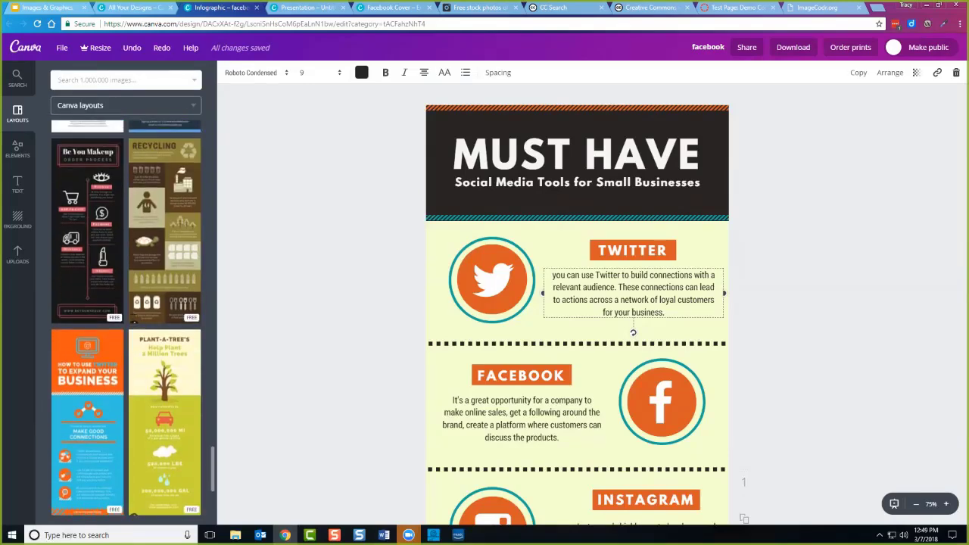
scroll(164, 379, "down", 3)
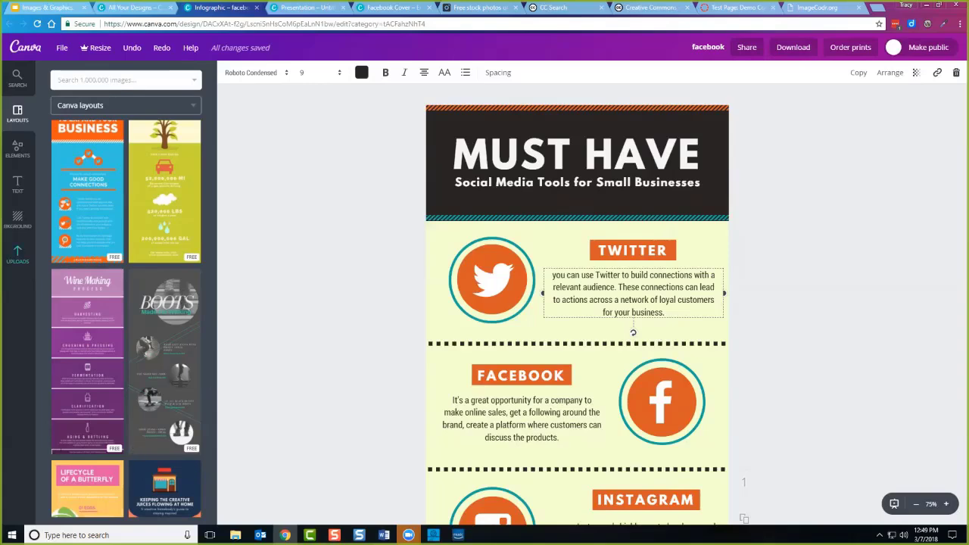
Add the uploaded DE@SWC logo as a small square in the top-left corner.
left_click(18, 255)
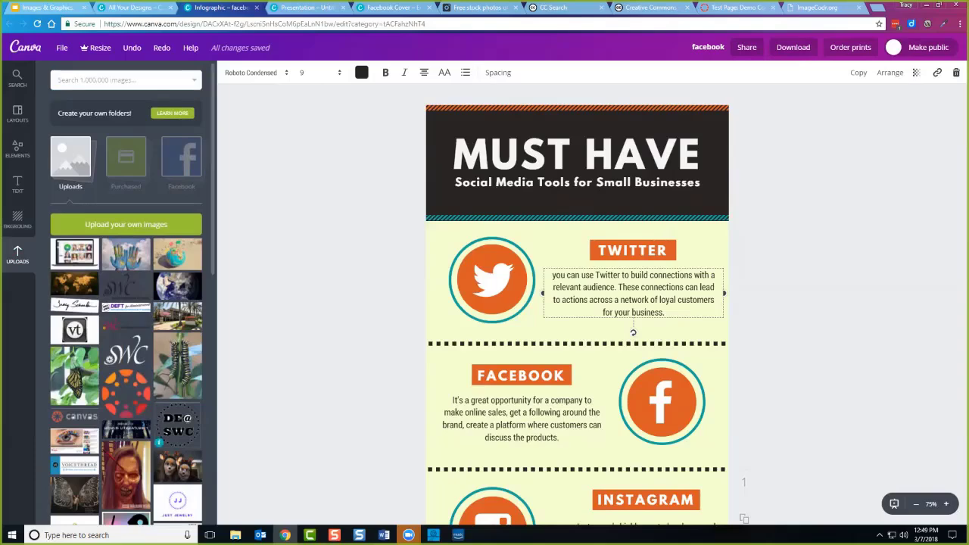
scroll(126, 307, "down", 5)
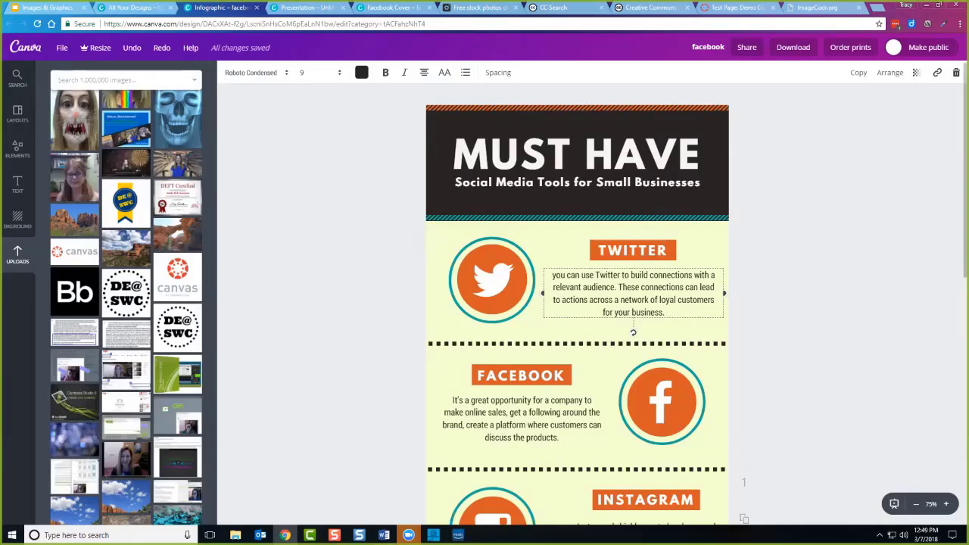
left_click(125, 292)
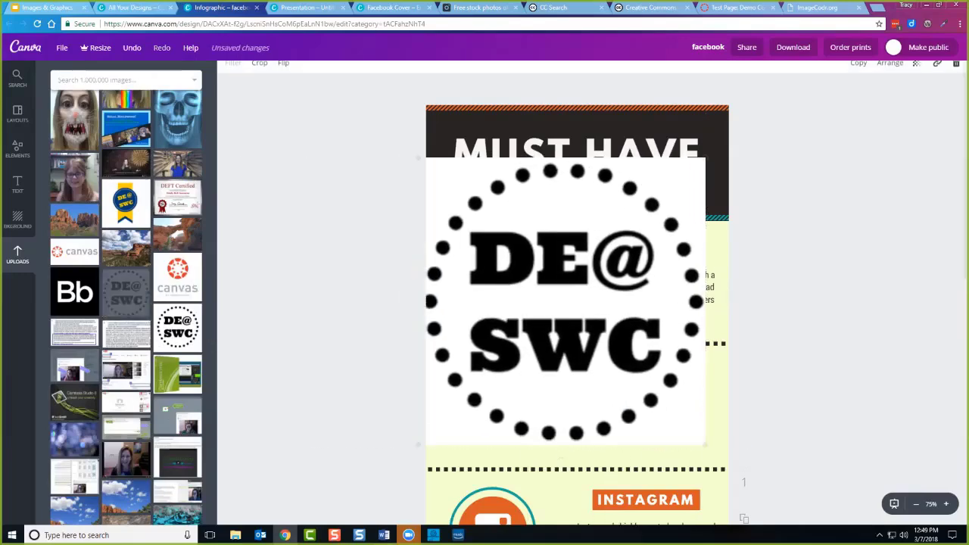
left_click_drag(705, 444, 542, 282)
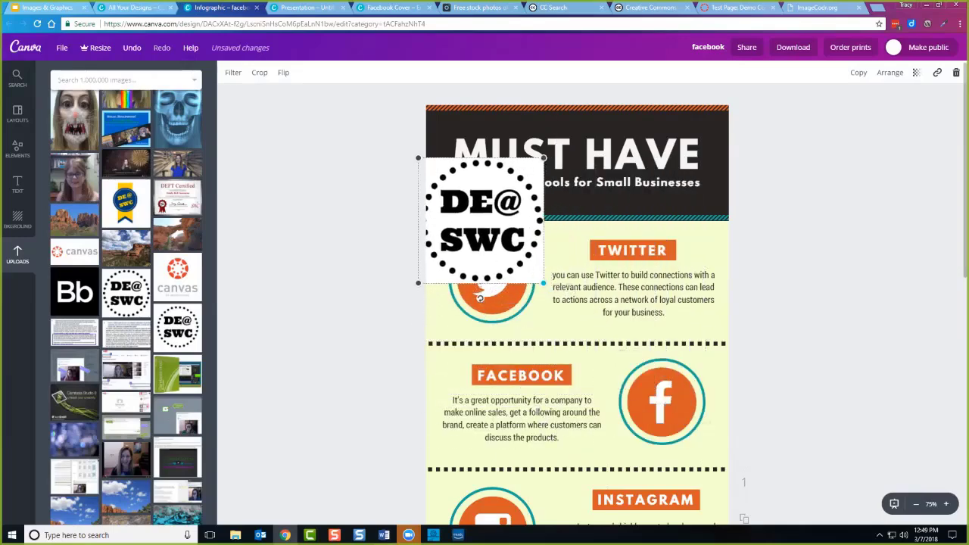
left_click_drag(484, 227, 488, 180)
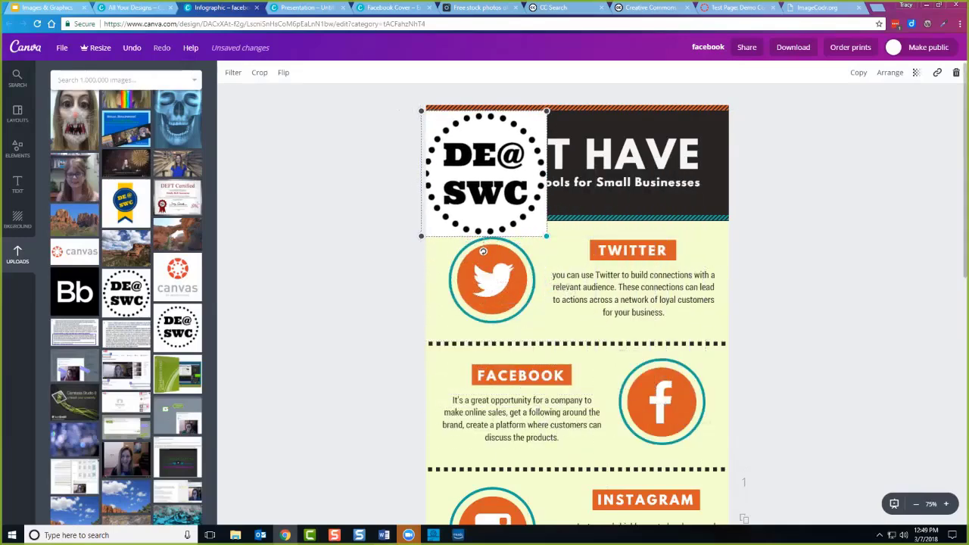
left_click_drag(543, 232, 520, 210)
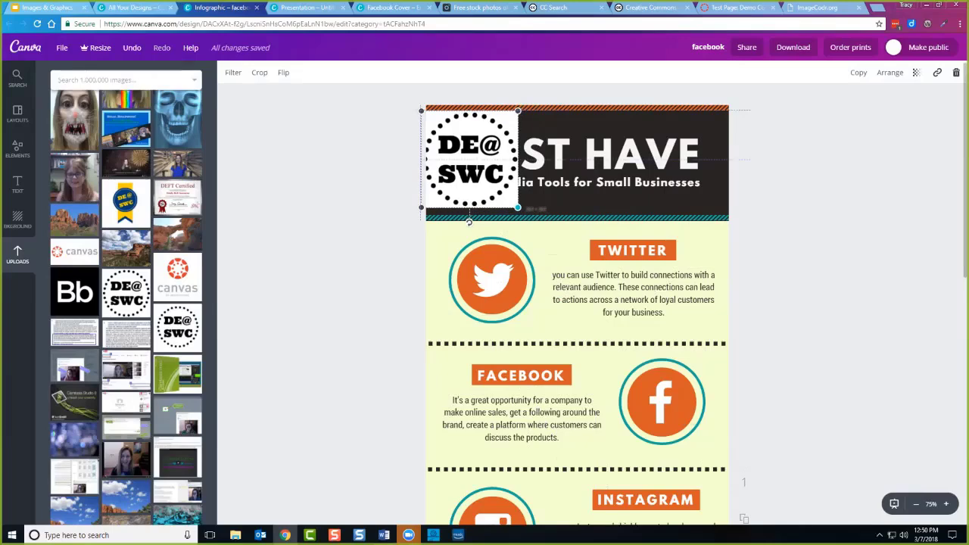
left_click_drag(470, 159, 478, 163)
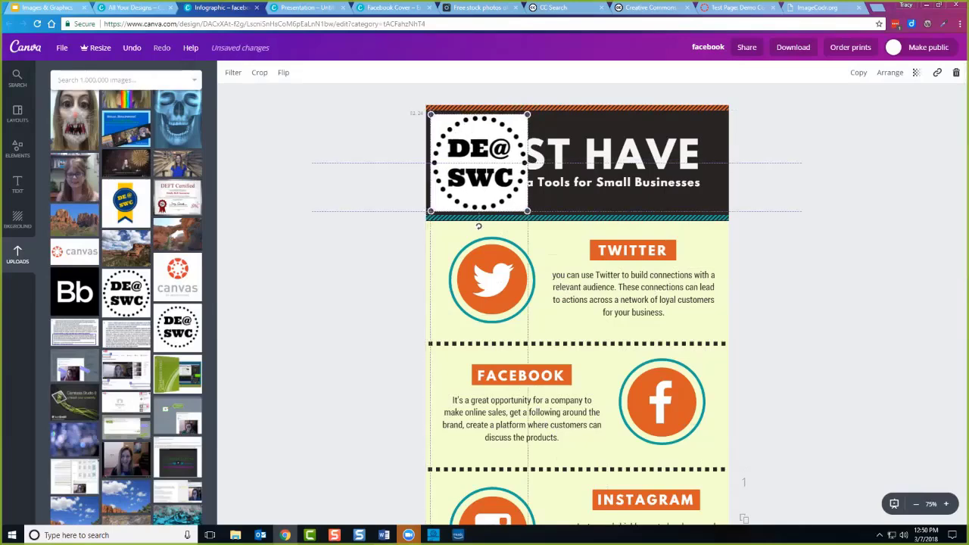
Narrow the MUST HAVE heading to wrap onto two lines and move it up beside the logo.
left_click(590, 159)
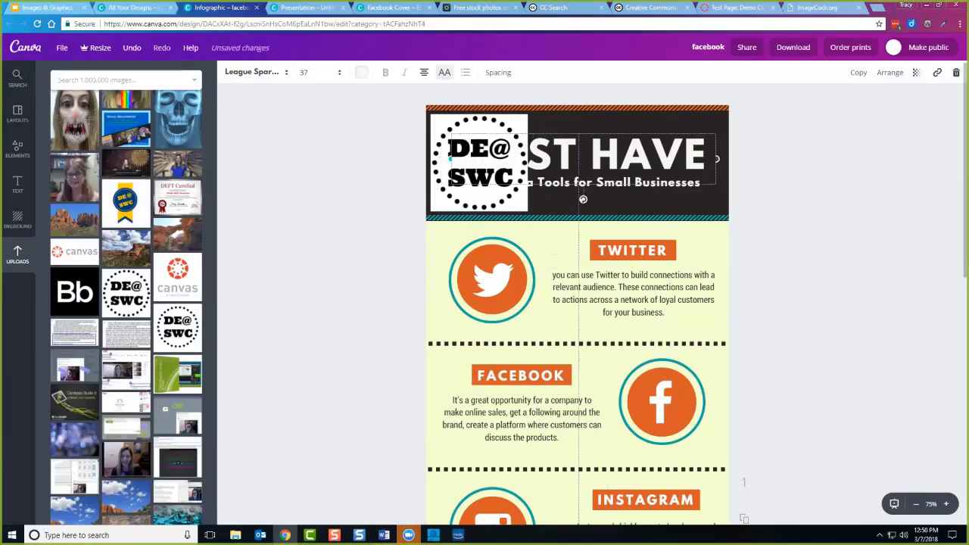
left_click_drag(437, 159, 532, 160)
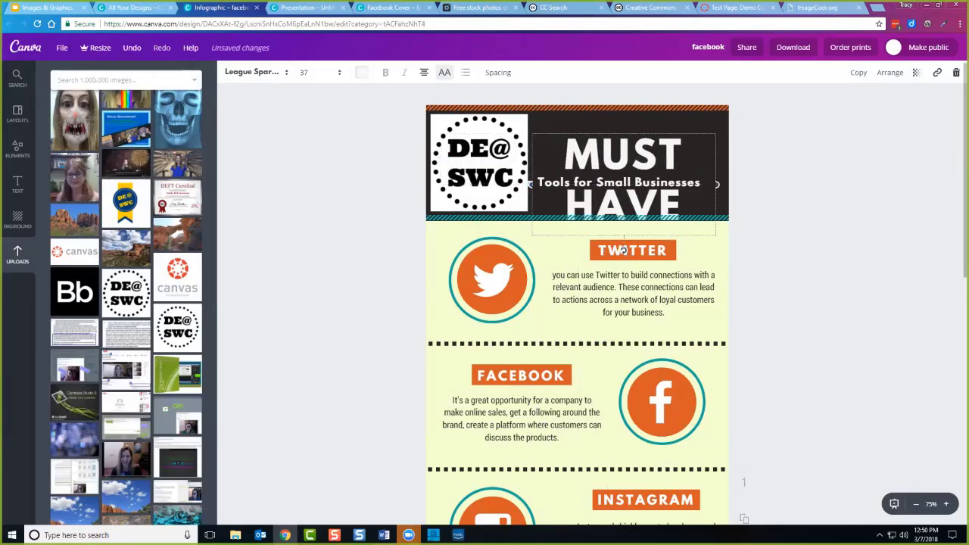
left_click_drag(622, 250, 626, 235)
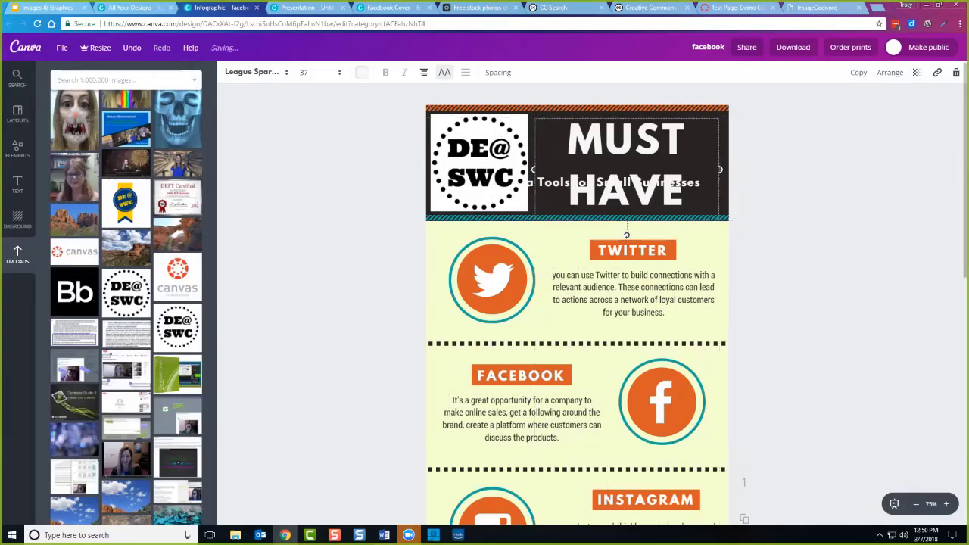
key("Escape")
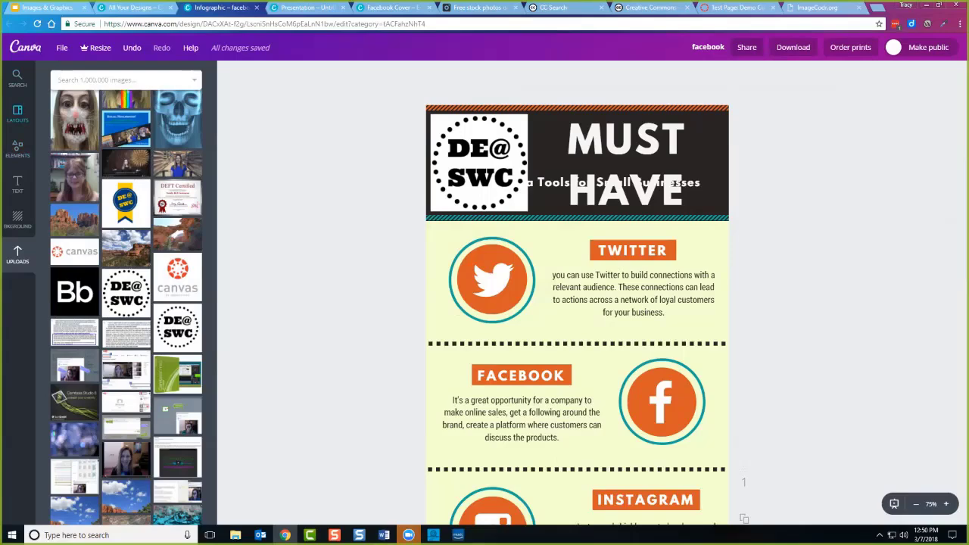
Look briefly at Shapes, then browse the Icons collection of line-drawn icons.
left_click(18, 149)
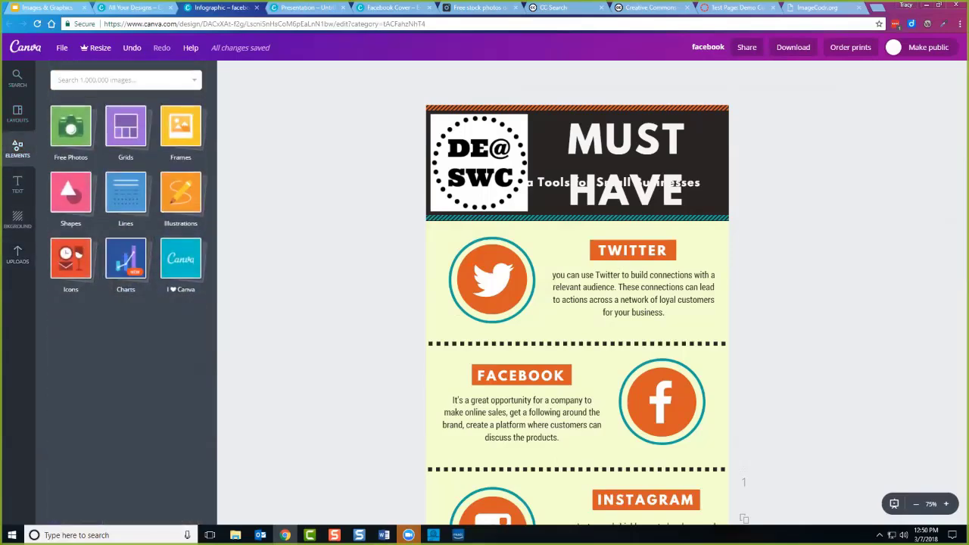
left_click(70, 193)
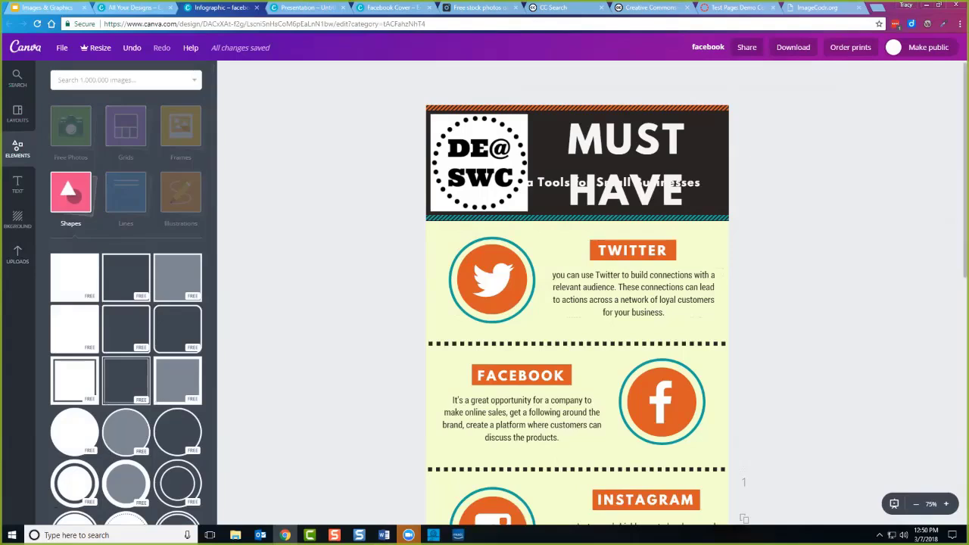
left_click(124, 196)
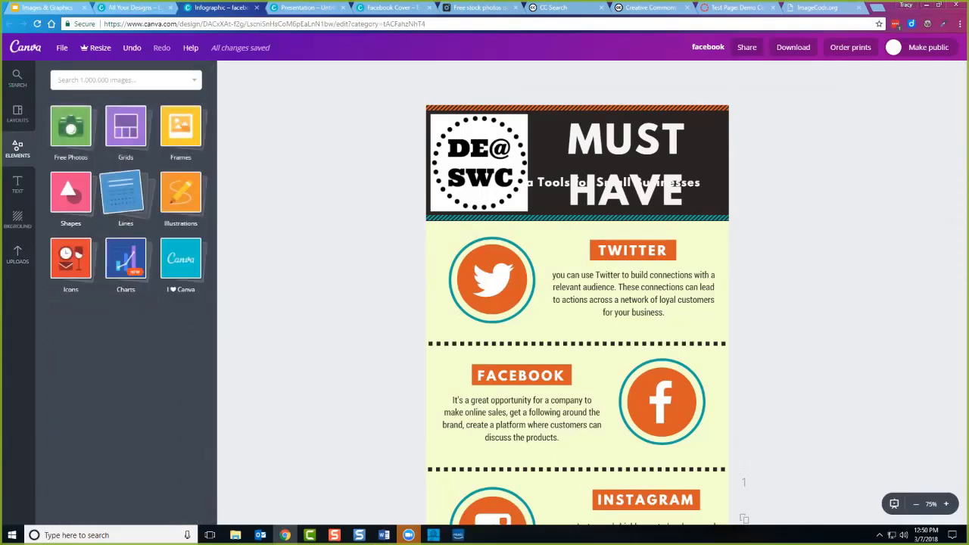
left_click(70, 257)
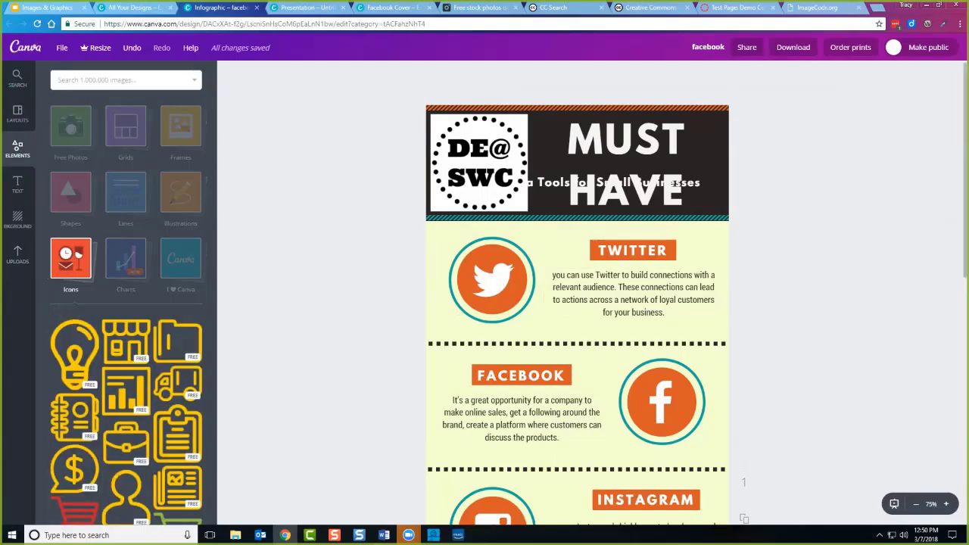
scroll(577, 303, "down", 3)
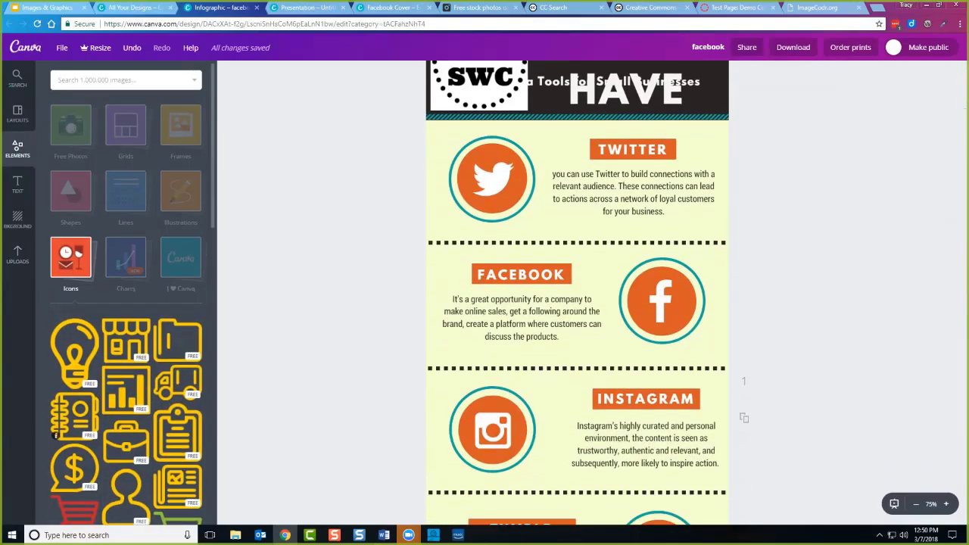
scroll(55, 442, "down", 5)
scroll(55, 442, "down", 3)
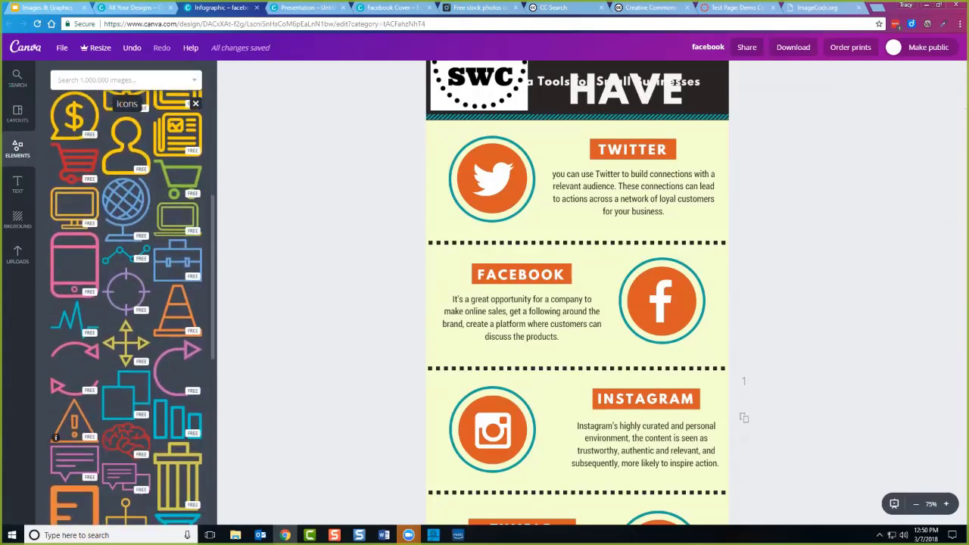
Replace the Twitter bird logo with the brain icon, sized to fit inside the Twitter ring.
left_click(106, 354)
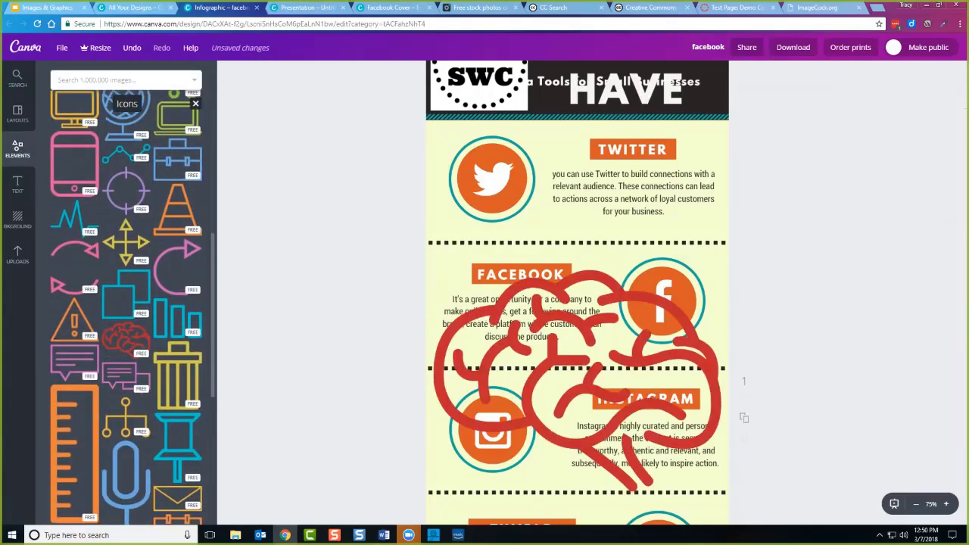
left_click_drag(720, 492, 527, 343)
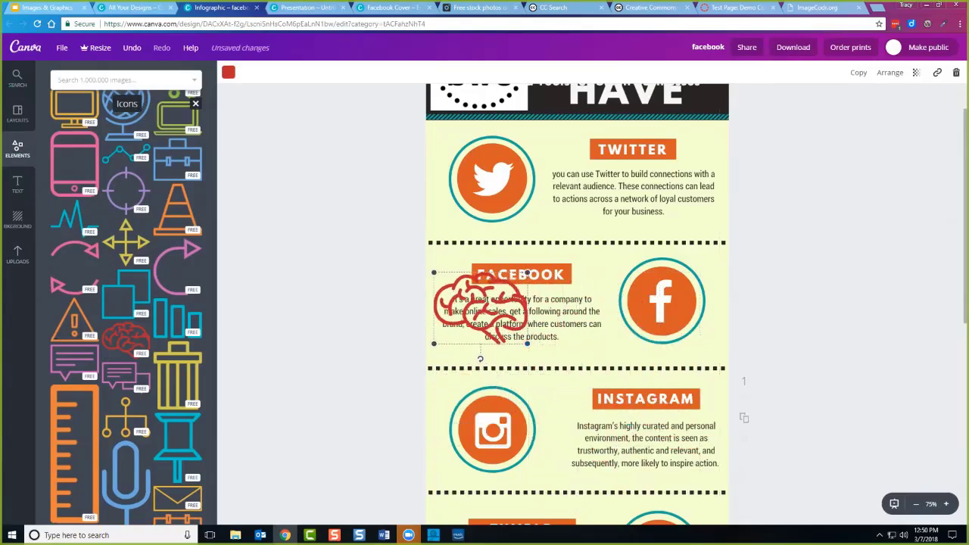
left_click(493, 178)
key("Delete")
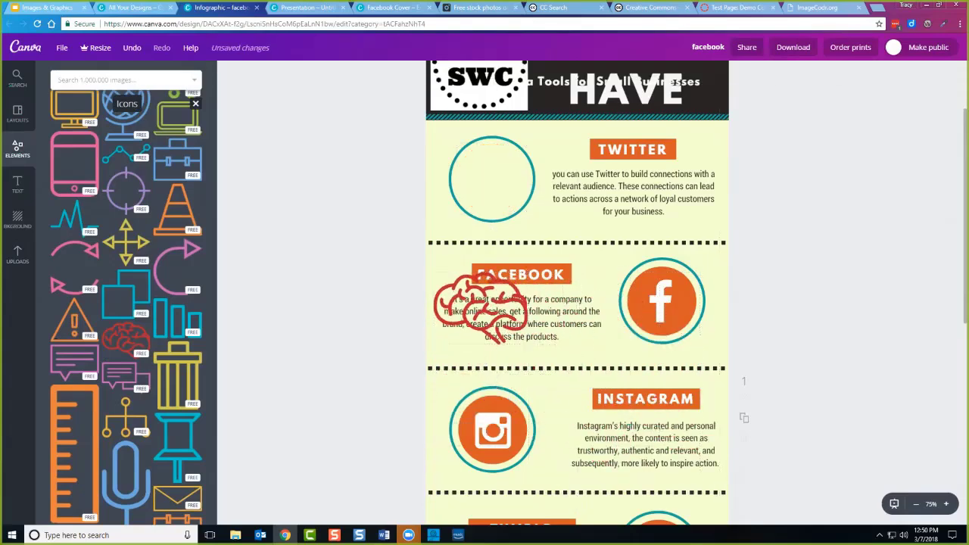
left_click_drag(477, 304, 492, 180)
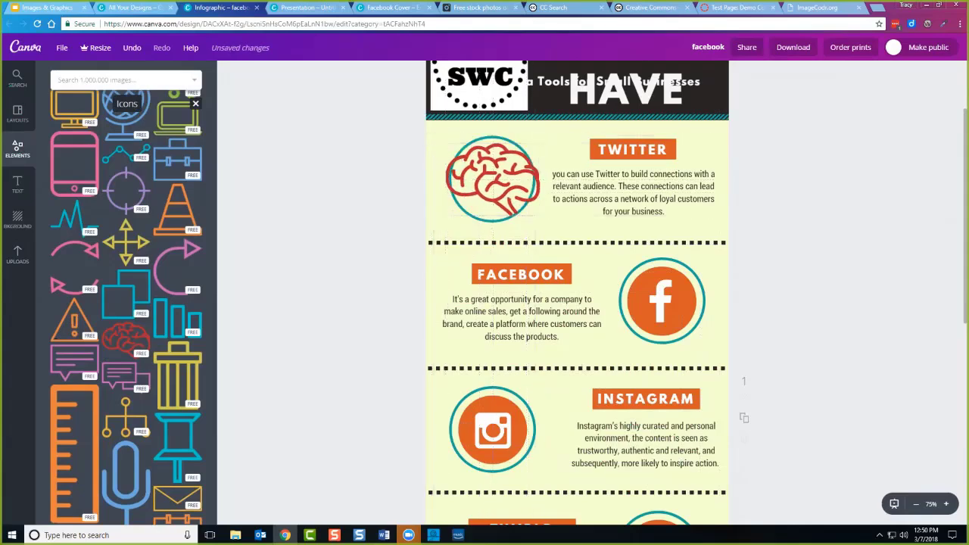
left_click_drag(536, 217, 490, 175)
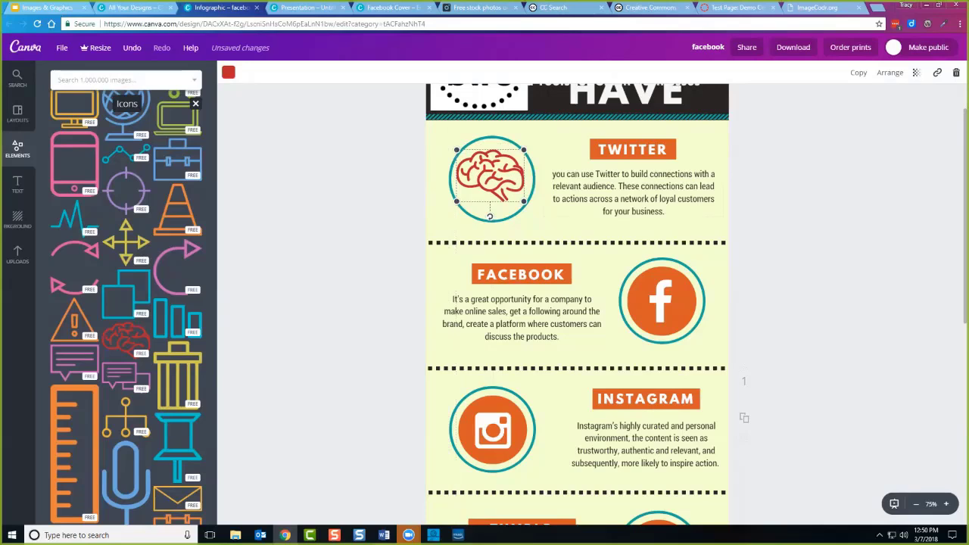
left_click(552, 174)
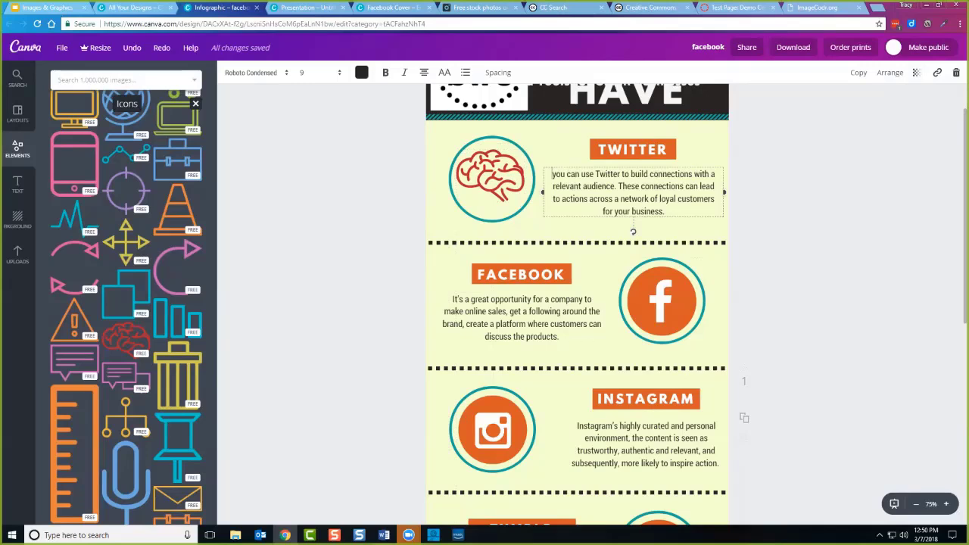
scroll(577, 303, "down", 1)
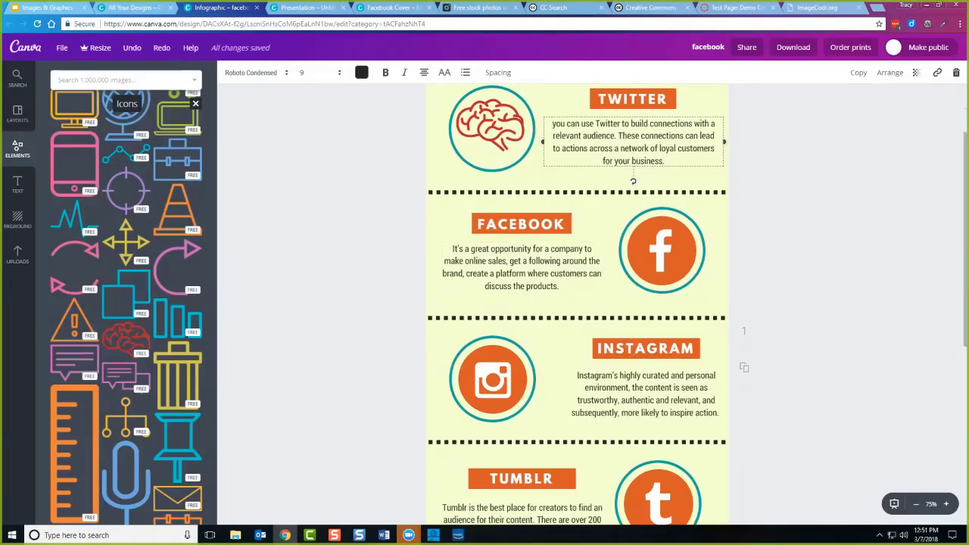
scroll(576, 303, "down", 1)
Check the brain icon's colour choices and text styles, leaving everything unchanged.
scroll(577, 303, "up", 3)
left_click(491, 227)
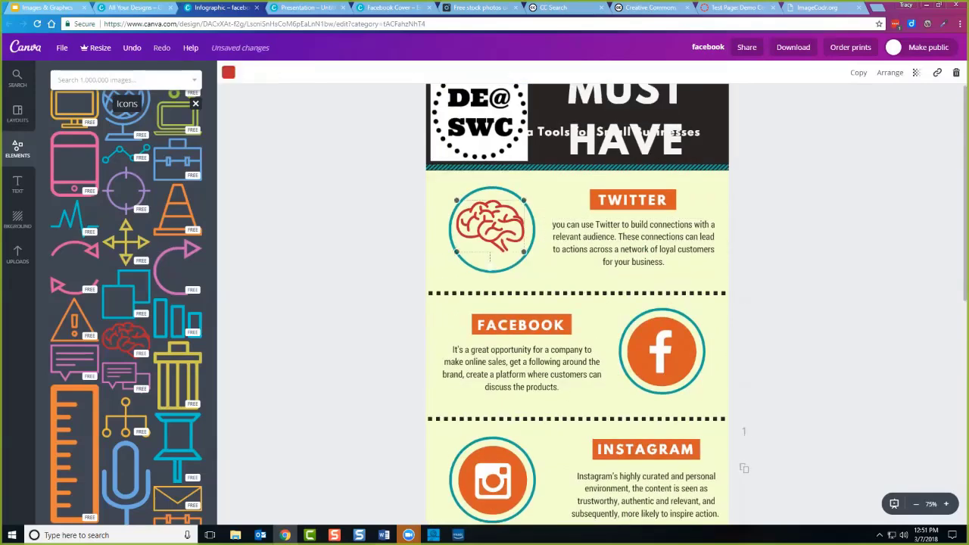
left_click(228, 72)
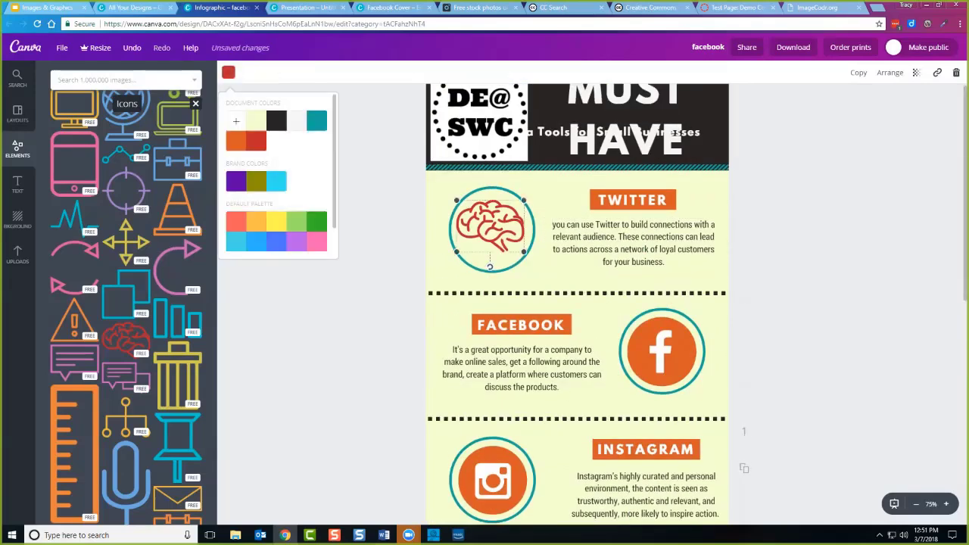
key("Escape")
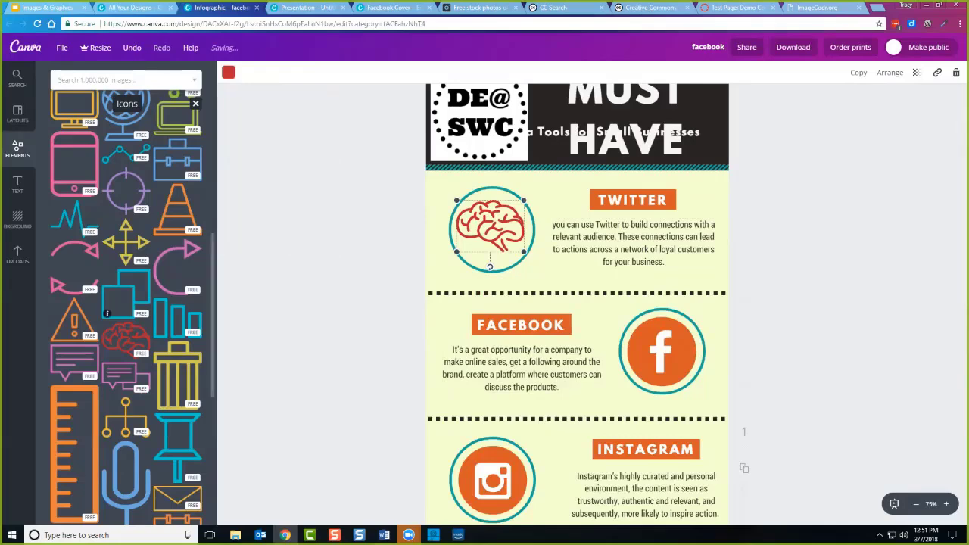
key("t")
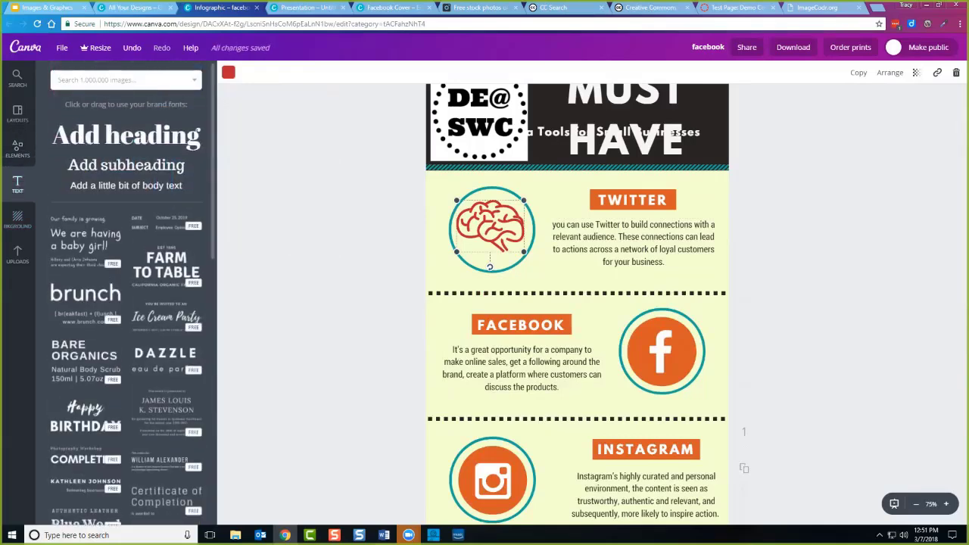
scroll(192, 194, "down", 1)
scroll(133, 295, "down", 6)
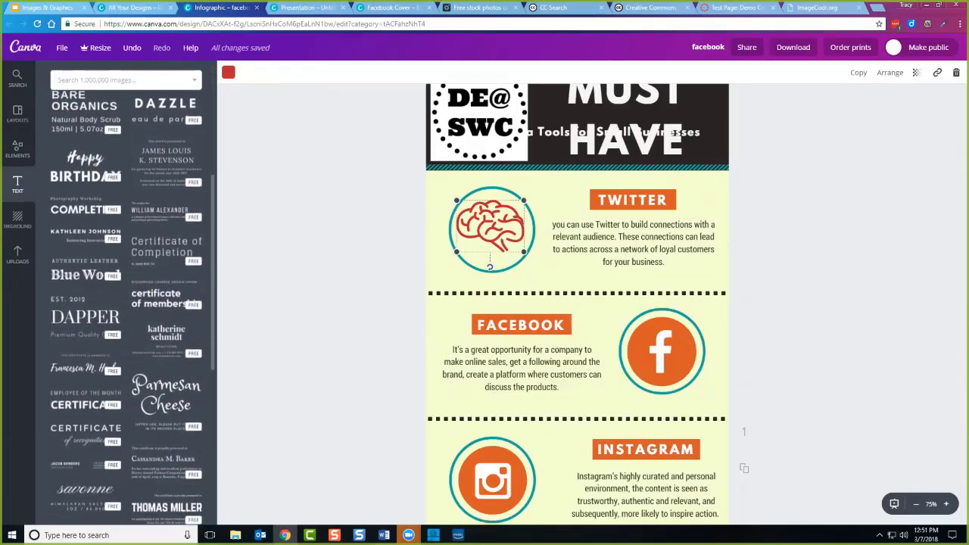
scroll(125, 303, "down", 10)
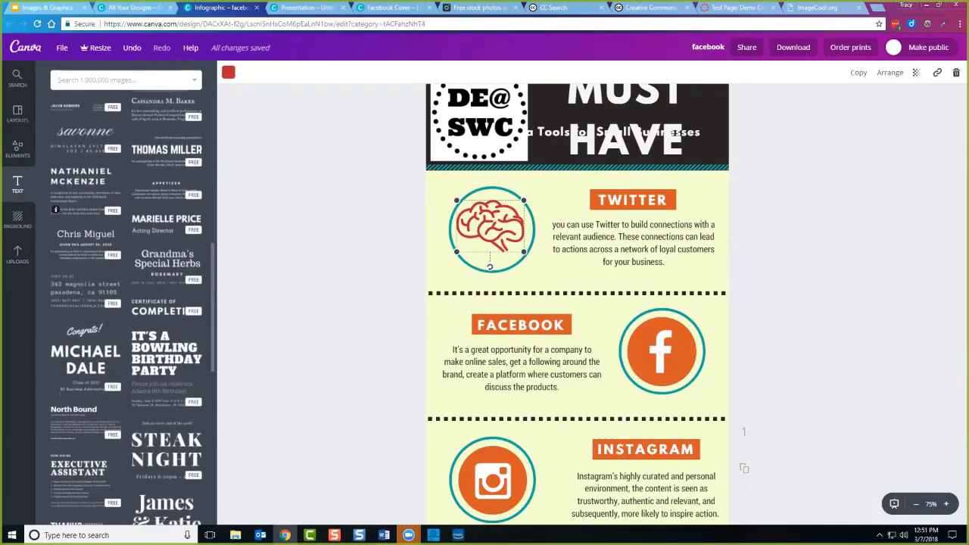
scroll(125, 303, "down", 6)
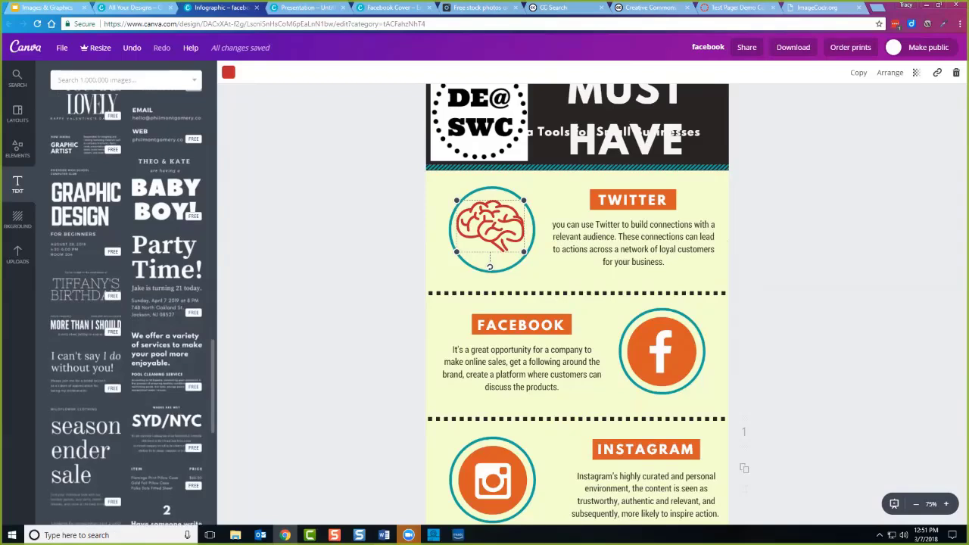
key("Escape")
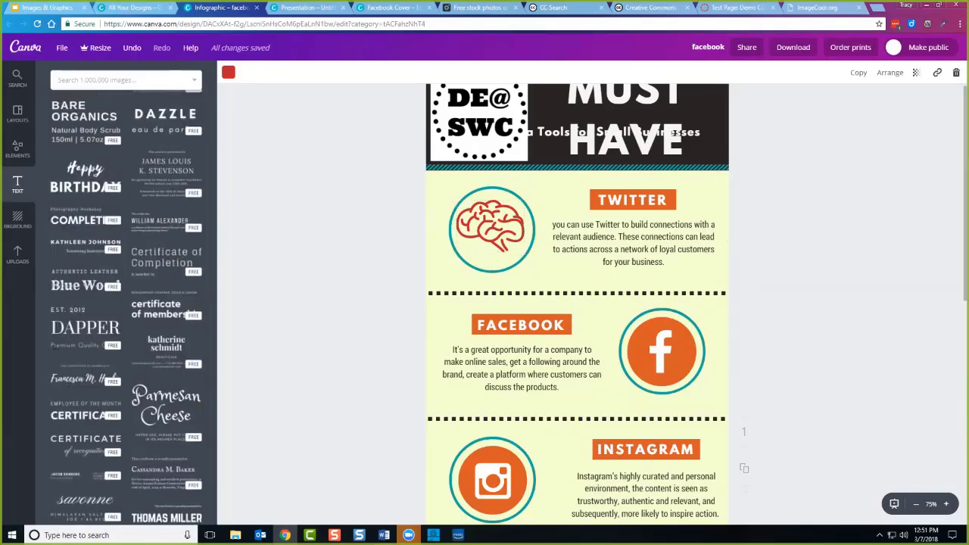
Select letters in the MUST HAVE heading, then deselect it without edits.
scroll(575, 303, "up", 1)
left_click(567, 144)
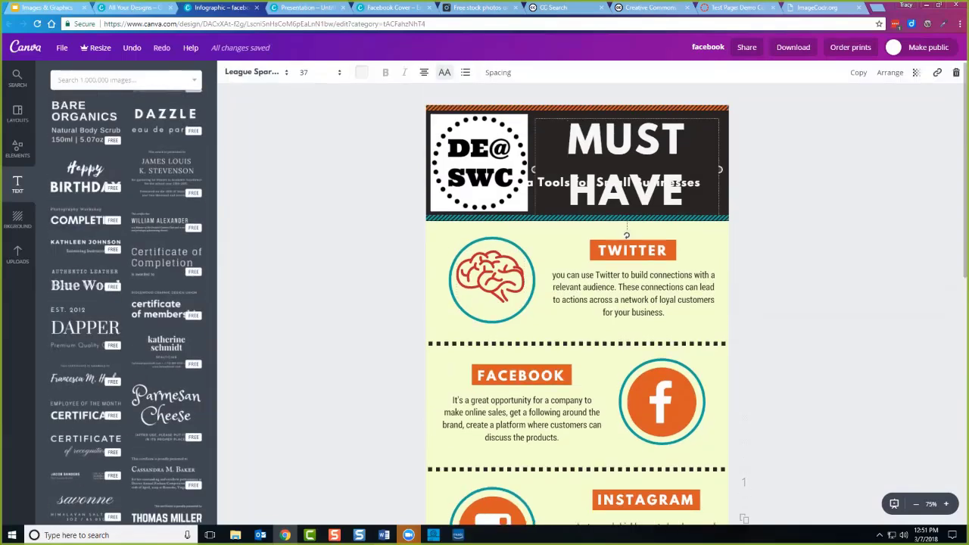
left_click_drag(604, 140, 659, 123)
key("Escape")
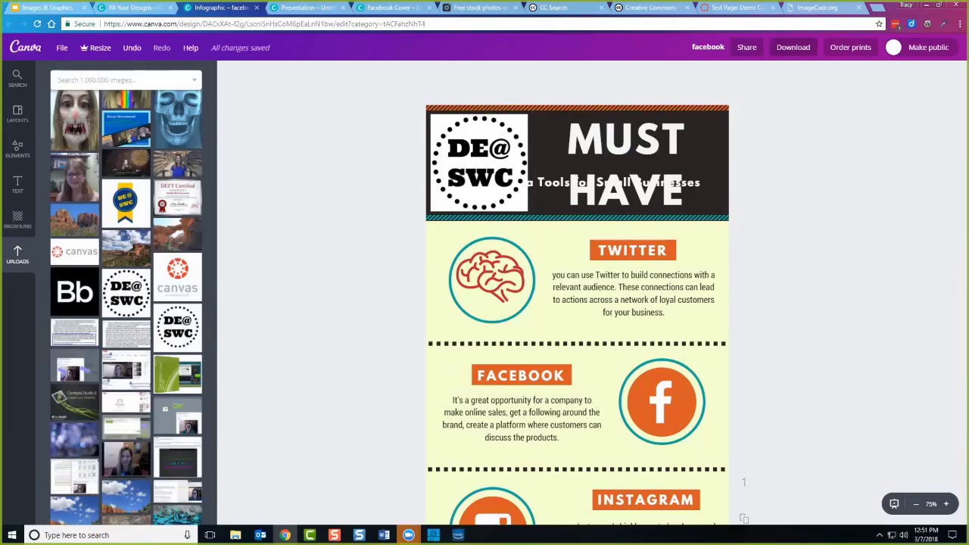
Download the infographic as facebook.png using the PNG (Recommended) file type.
left_click(793, 47)
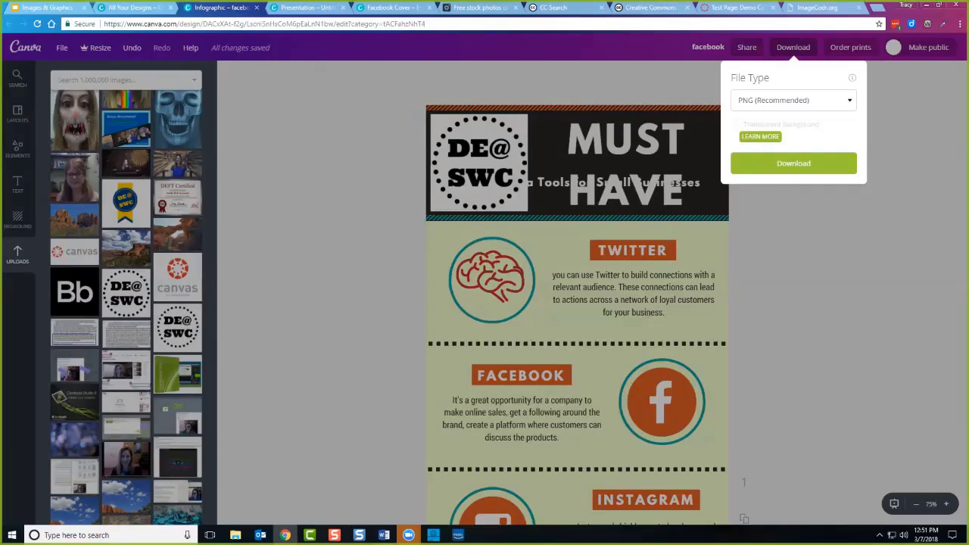
left_click(793, 100)
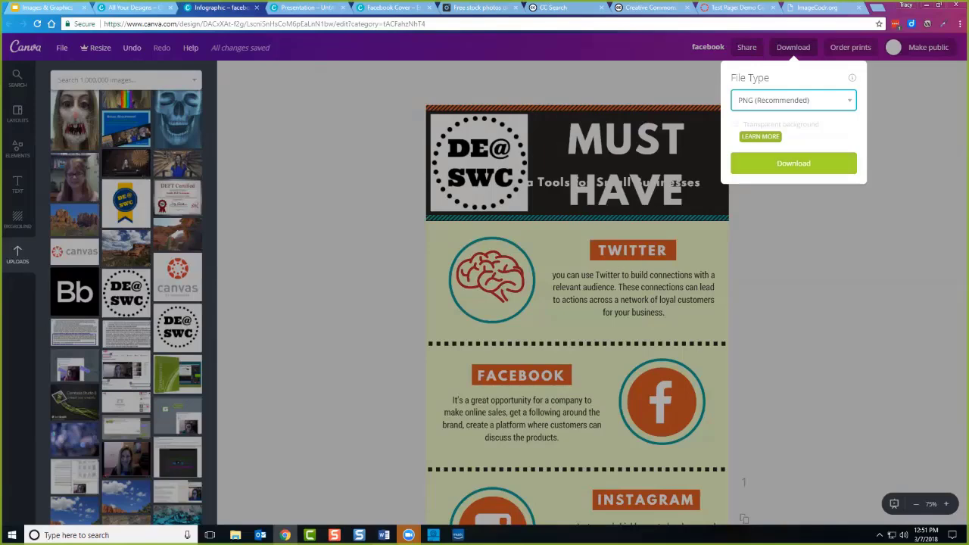
left_click(793, 162)
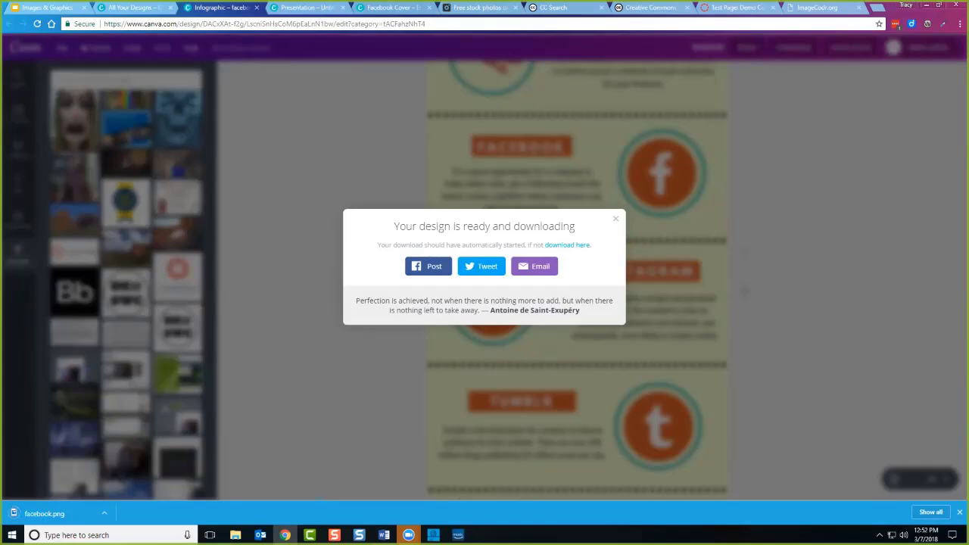
Close the unsaved Canva presentation tab and duplicate the Test Page tab.
left_click(343, 7)
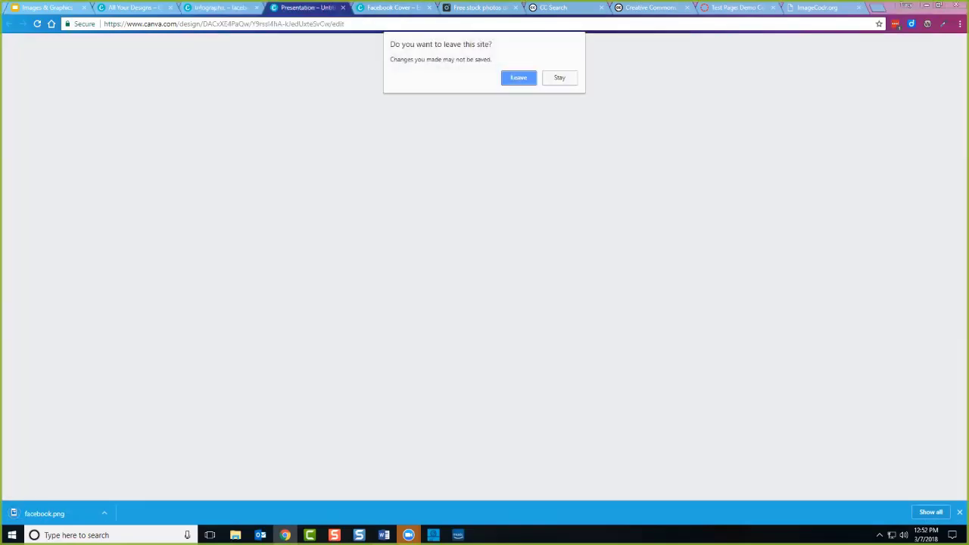
key("Return")
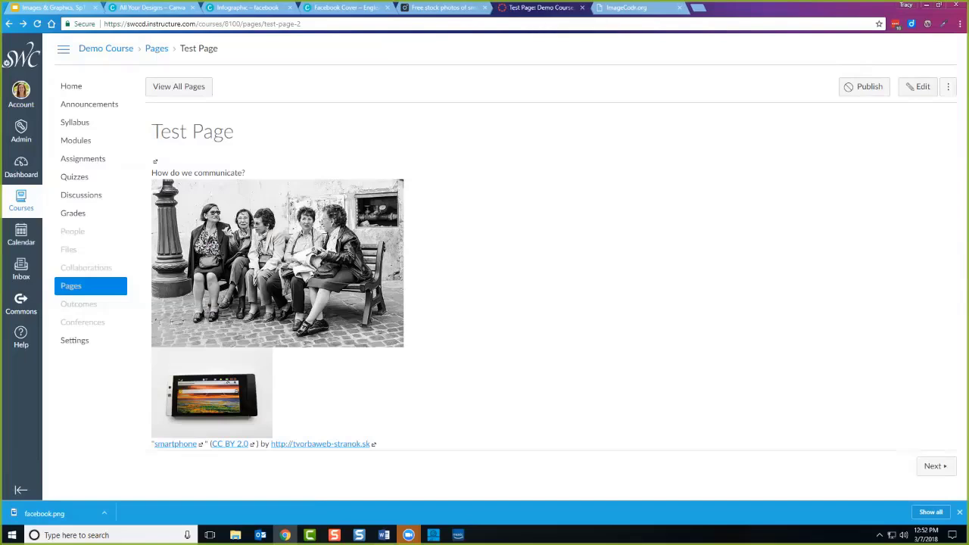
right_click(539, 10)
left_click(572, 43)
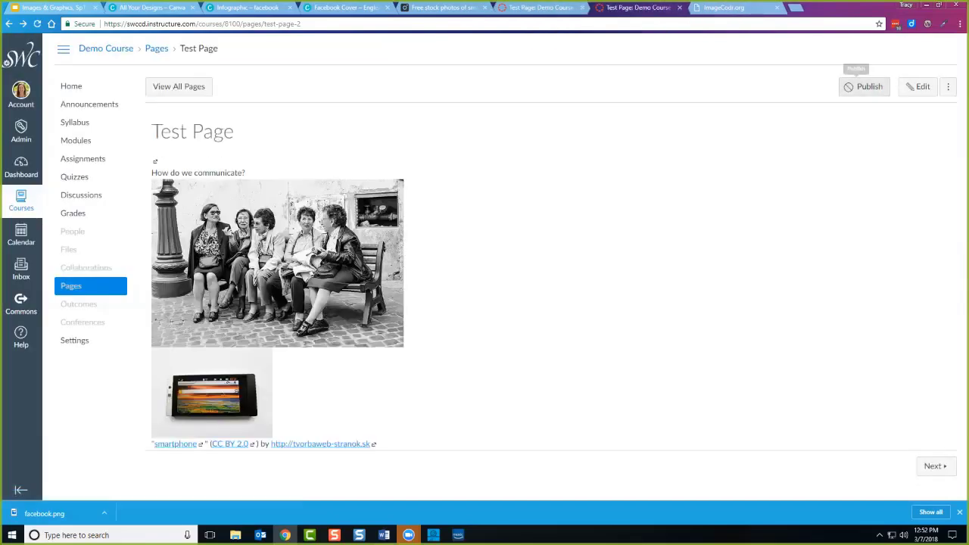
Edit the Test Page and begin uploading a new image from the Images tab.
left_click(917, 87)
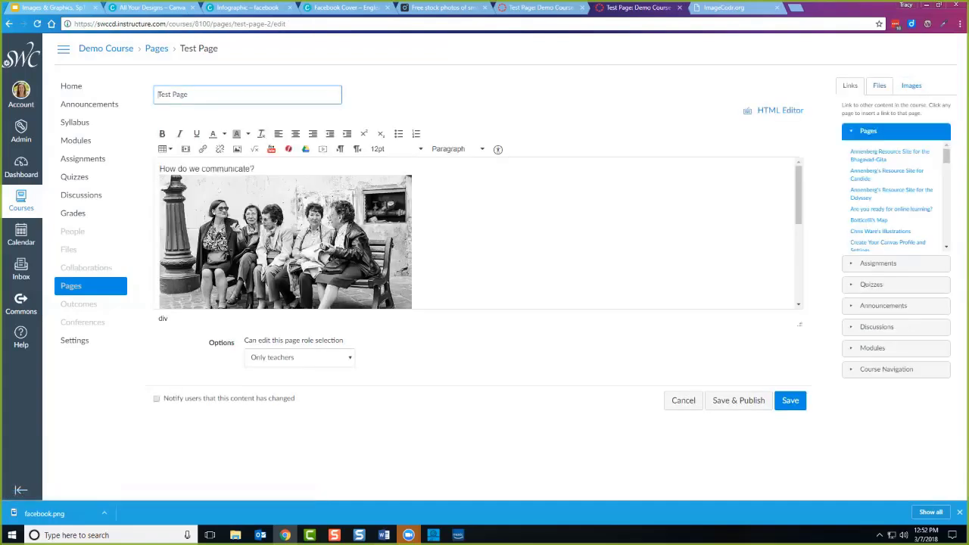
left_click(912, 86)
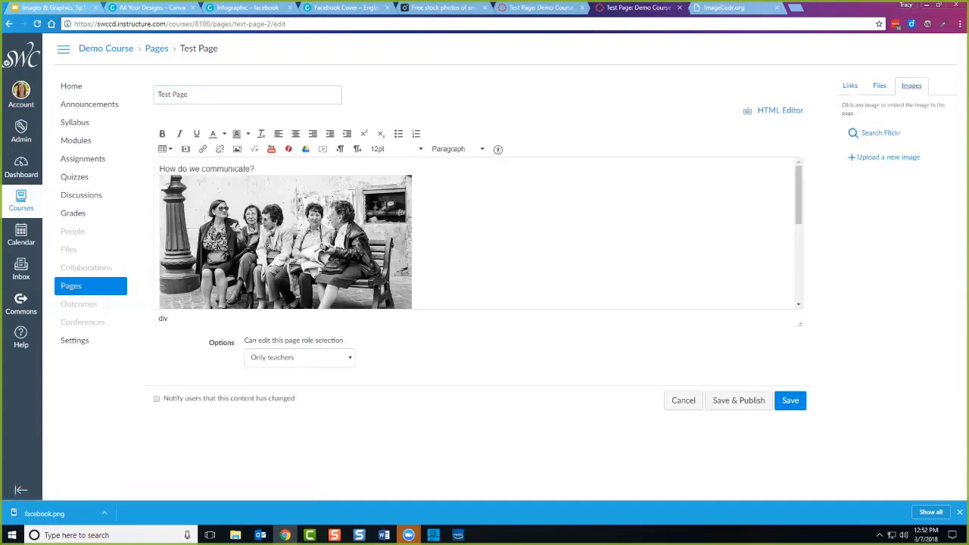
left_click(886, 157)
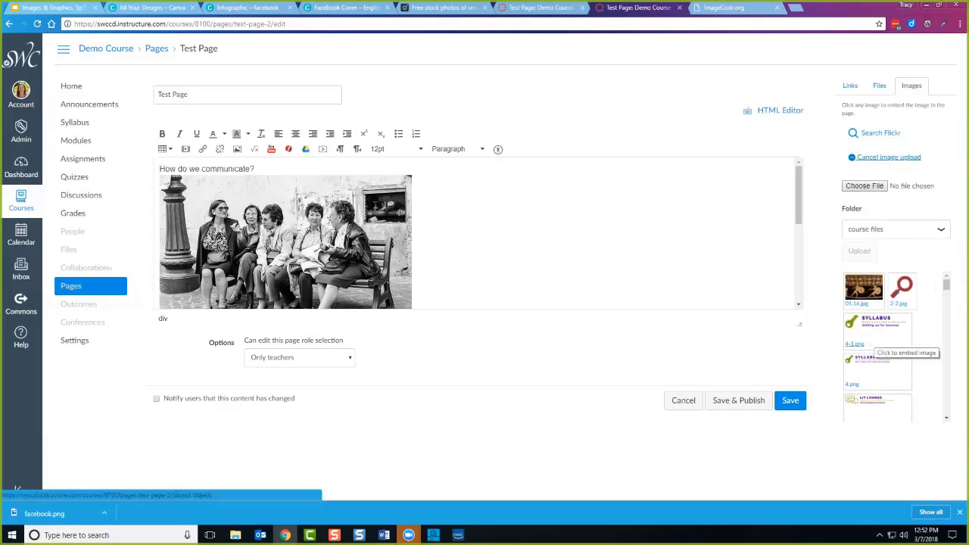
left_click(541, 7)
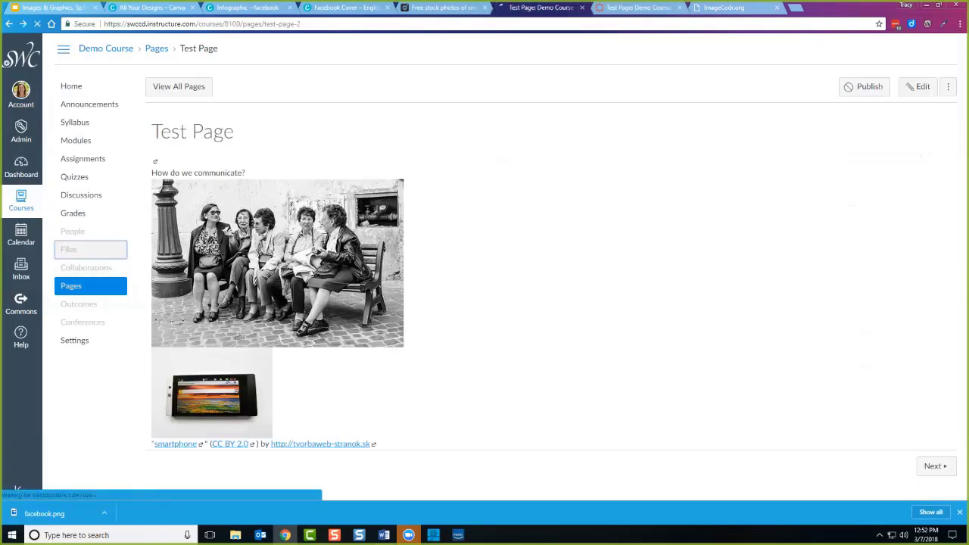
Add the downloaded facebook.png (613 KB) to the Demo Course's Files.
left_click(69, 249)
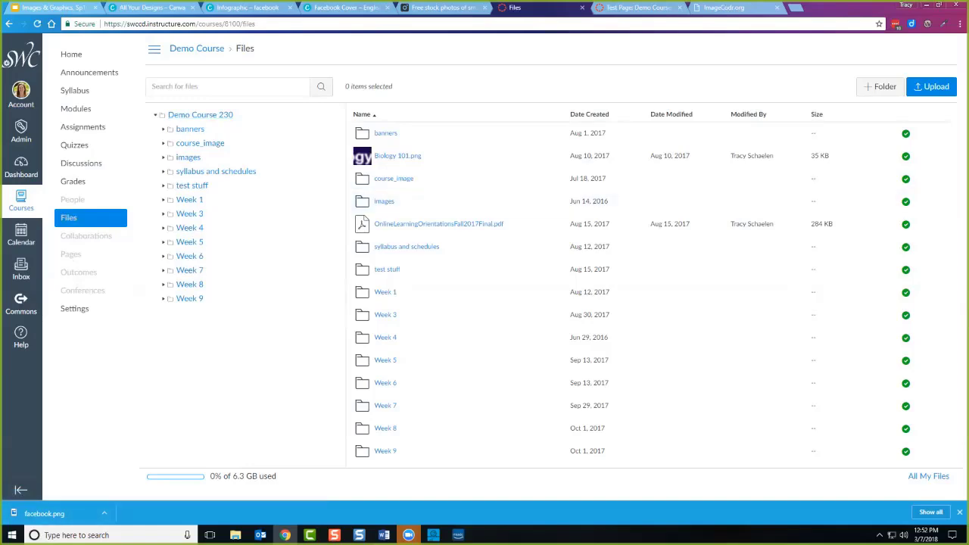
left_click_drag(45, 514, 519, 328)
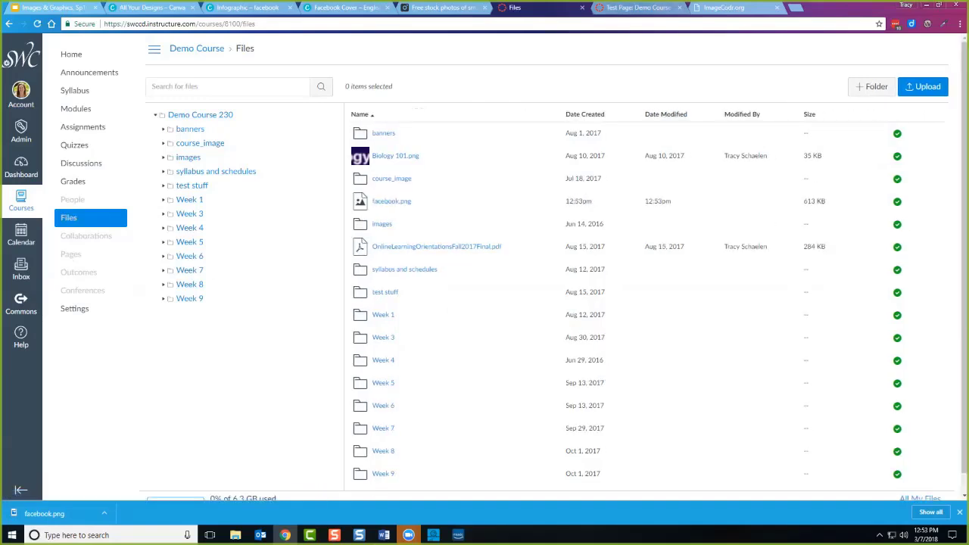
left_click(638, 7)
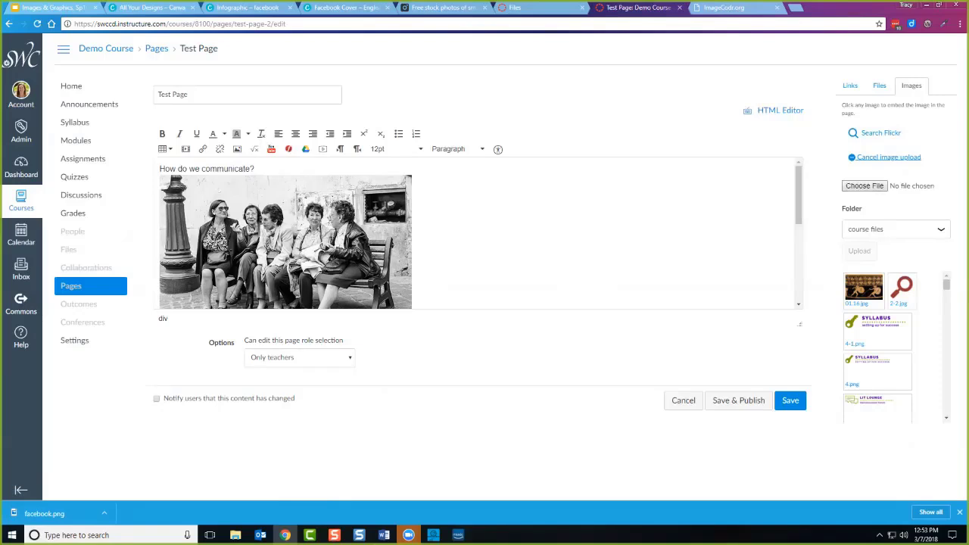
Upload facebook.png from Downloads with alt text 'infographic of . . .'.
left_click(864, 185)
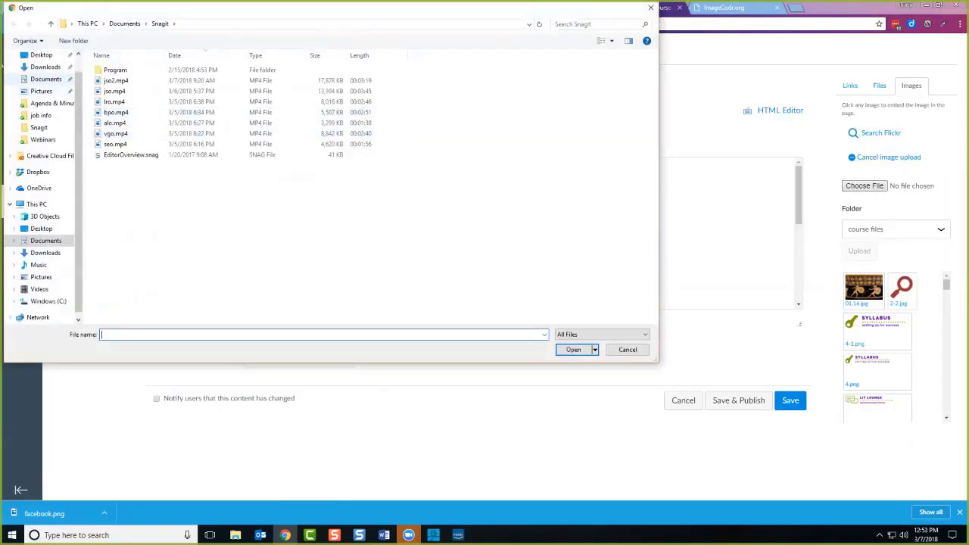
left_click(45, 67)
left_click(121, 70)
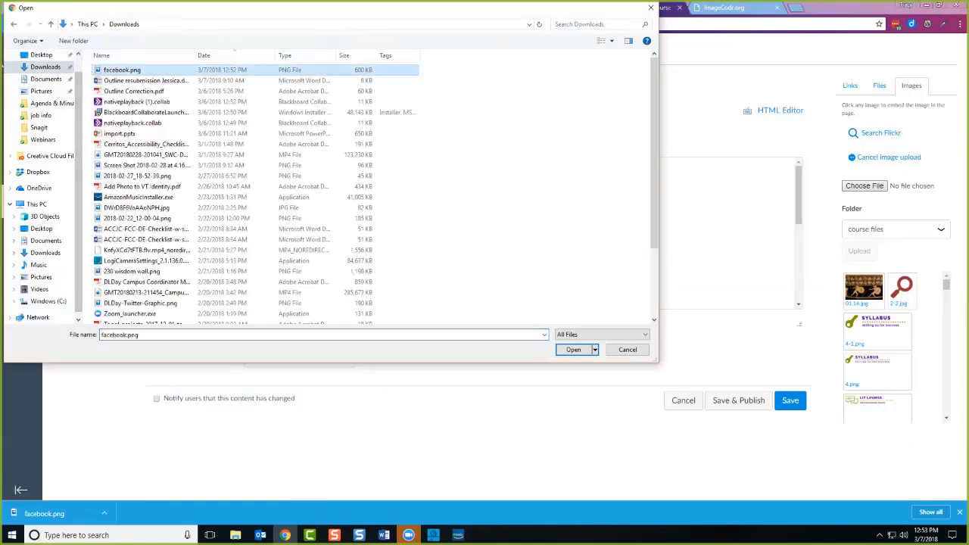
left_click(573, 349)
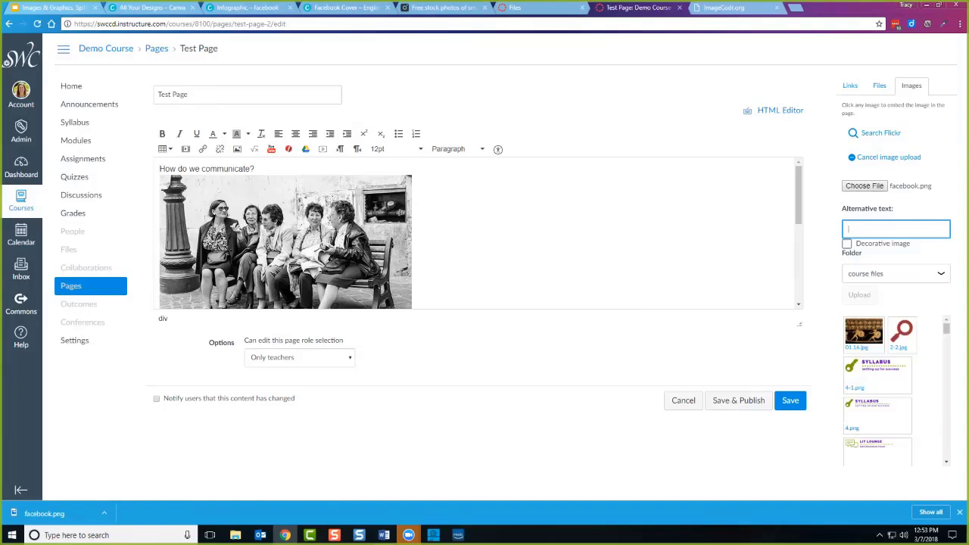
type("infographic of . . . .")
left_click(859, 295)
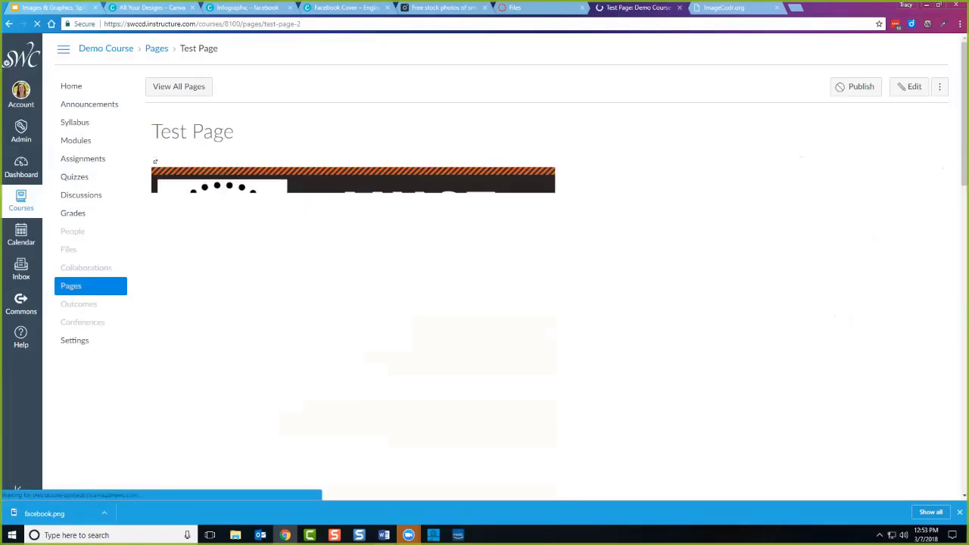
Scroll the Canvas Test Page through the MUST HAVE infographic, from Twitter down to Tumblr.
scroll(353, 273, "down", 2)
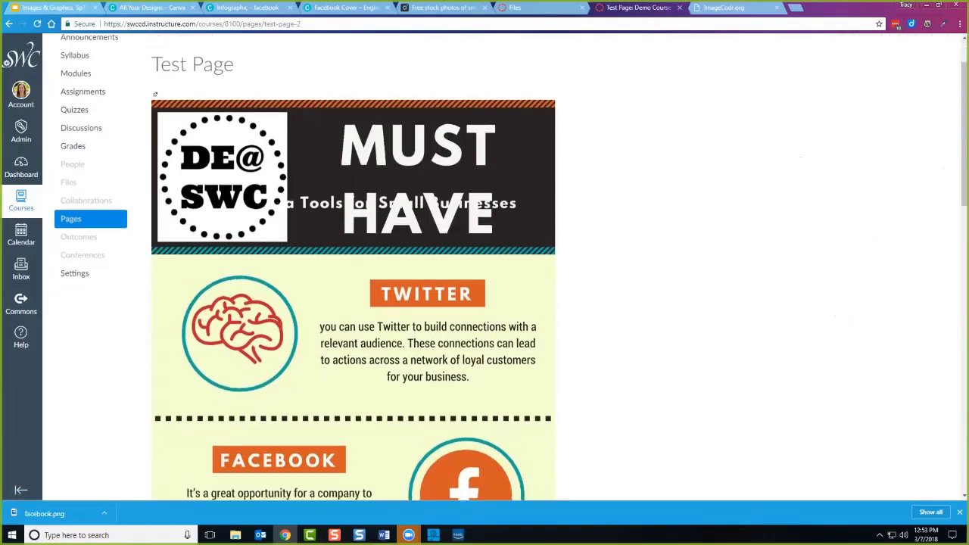
scroll(555, 314, "down", 3)
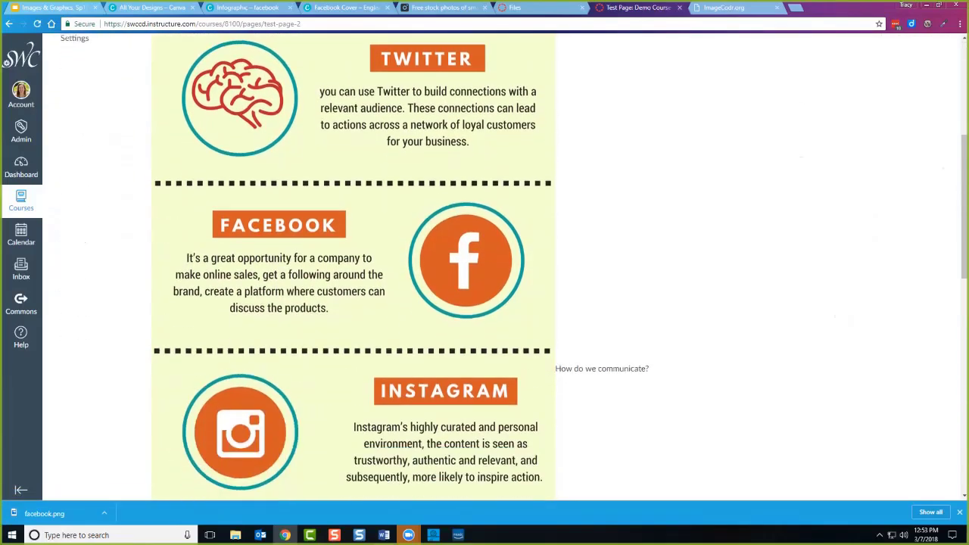
scroll(555, 325, "down", 5)
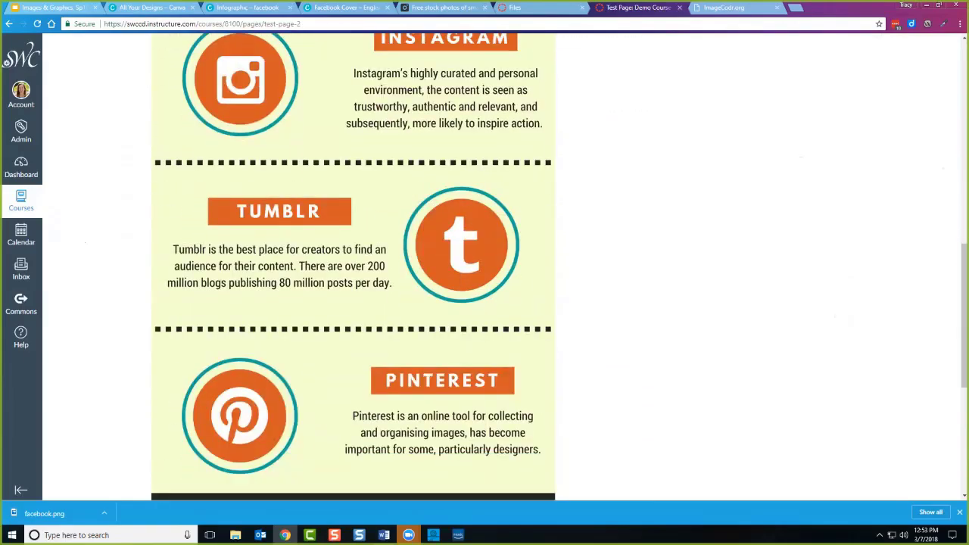
scroll(552, 106, "down", 1)
scroll(552, 105, "up", 3)
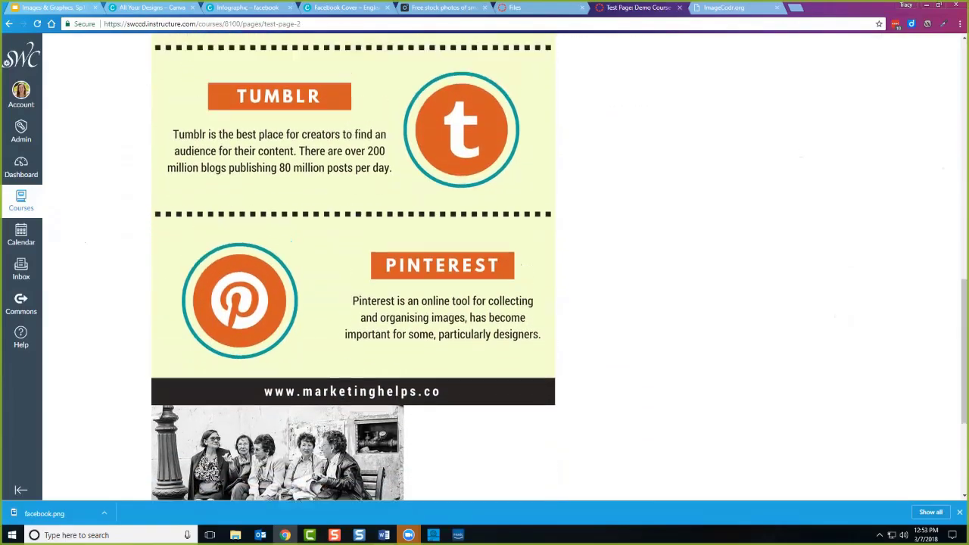
scroll(552, 106, "up", 6)
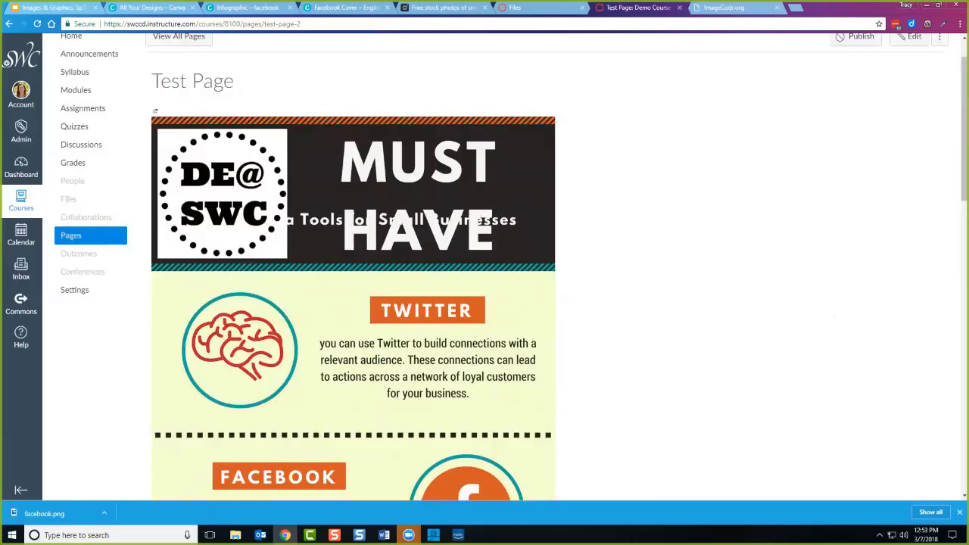
scroll(553, 454, "down", 2)
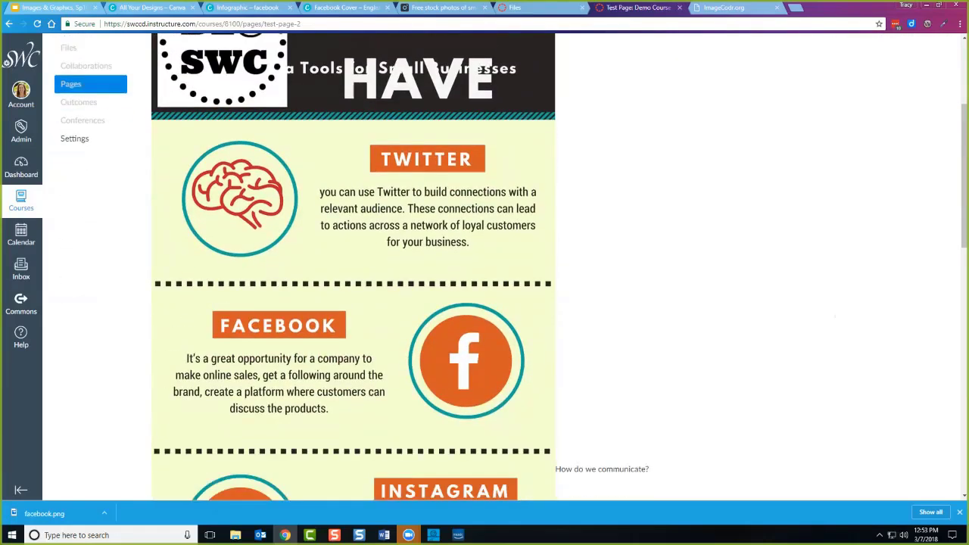
scroll(552, 454, "down", 2)
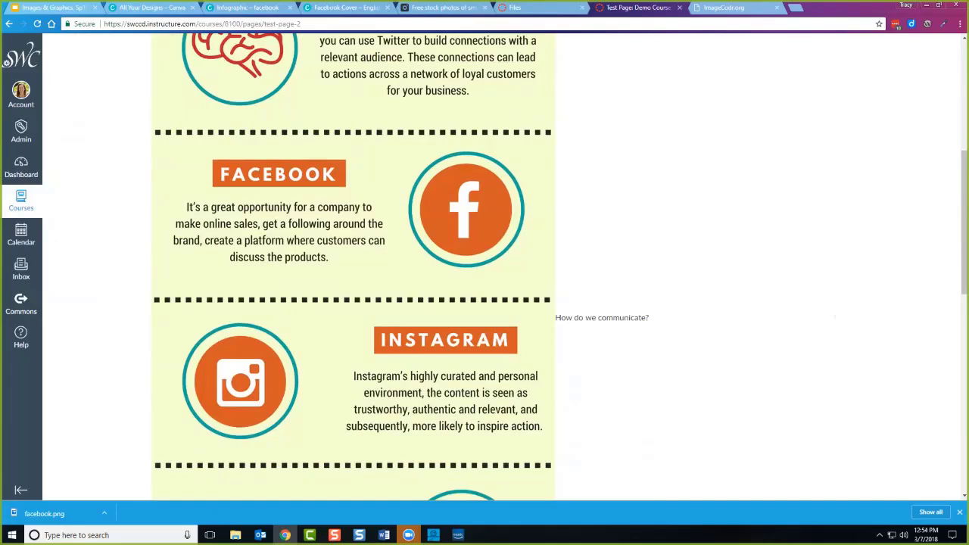
scroll(485, 265, "down", 2)
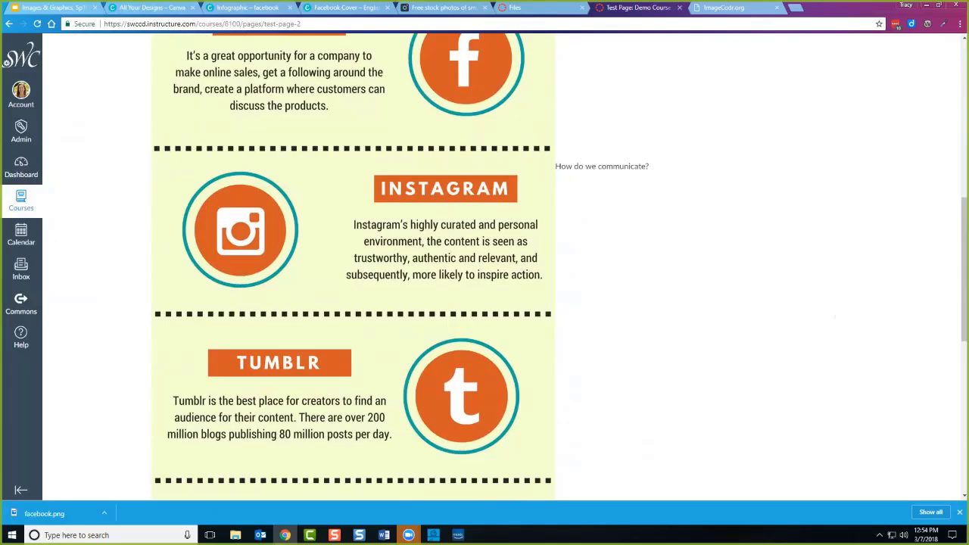
scroll(154, 60, "up", 5)
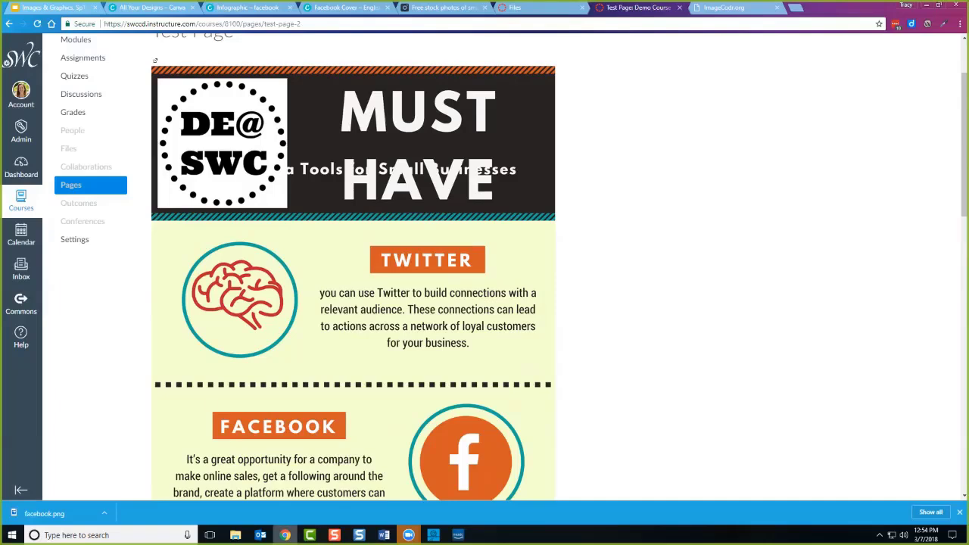
scroll(551, 455, "down", 1)
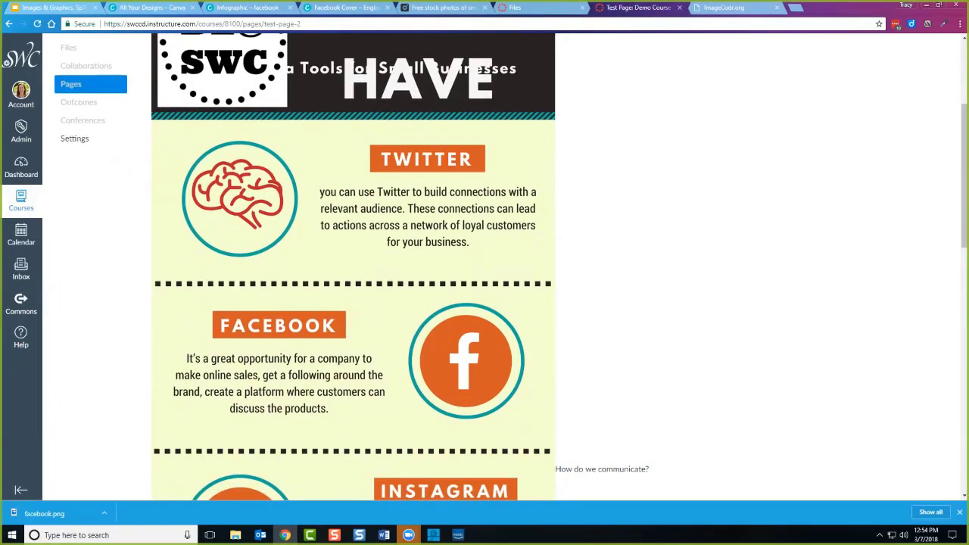
scroll(551, 454, "down", 1)
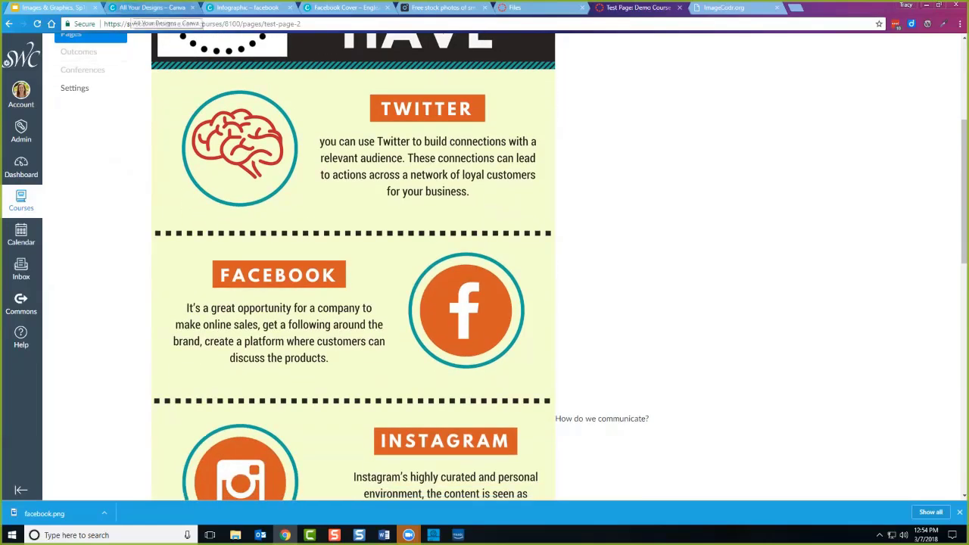
Return to Canva, dismiss the create-a-design choices, and scroll up to the saved designs list.
left_click(148, 8)
scroll(326, 423, "down", 1)
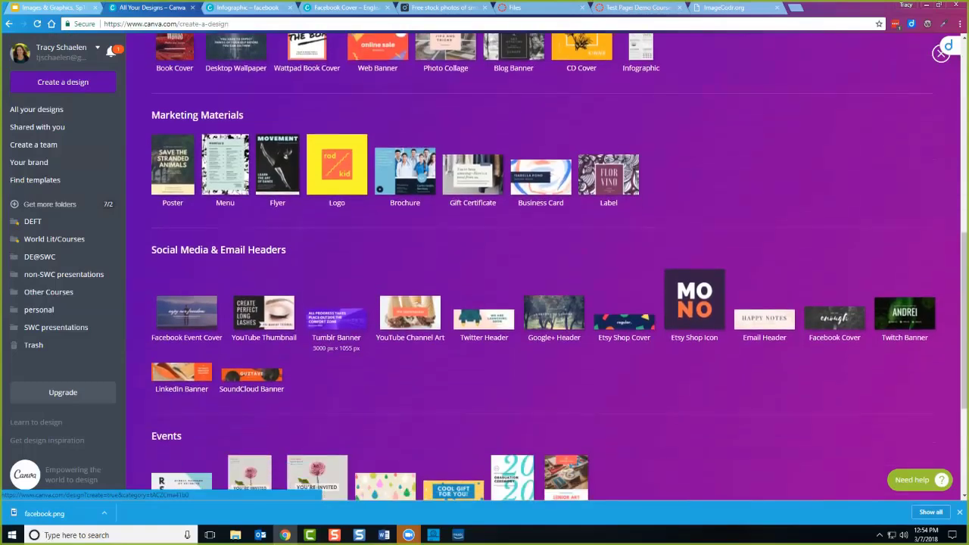
scroll(325, 424, "down", 1)
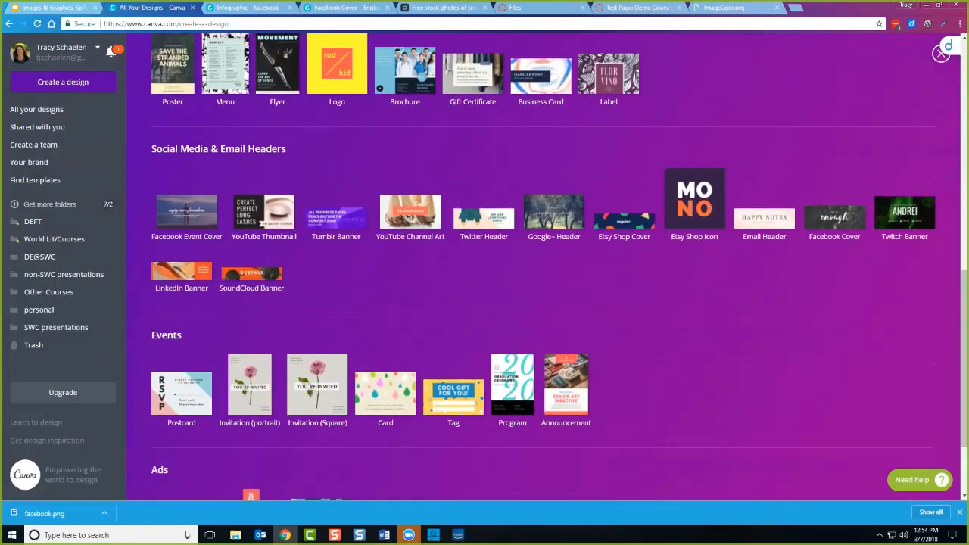
scroll(325, 424, "down", 1)
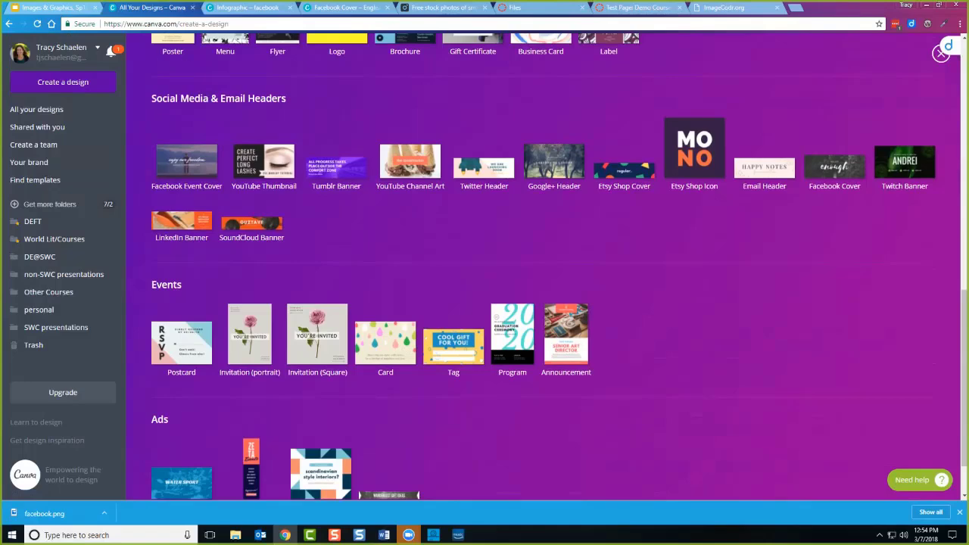
key("Escape")
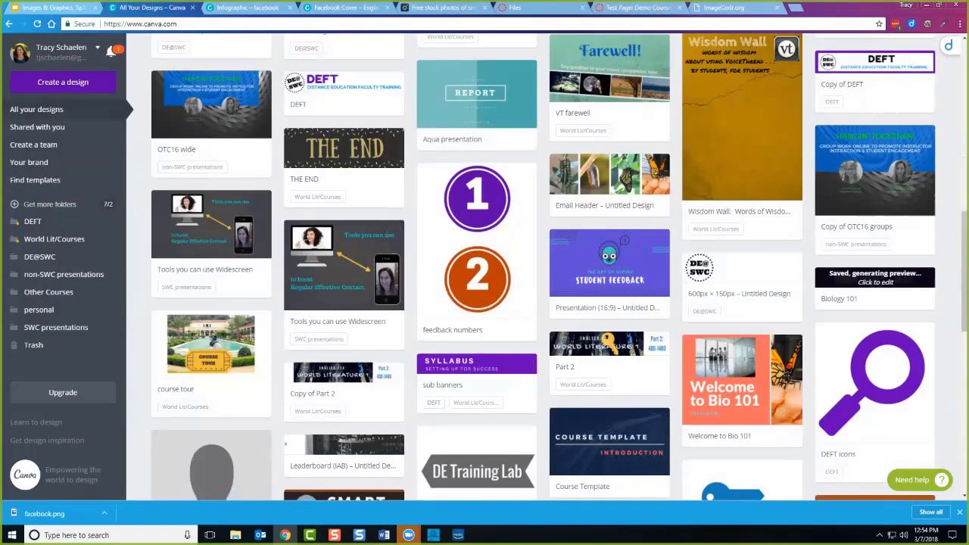
scroll(559, 268, "up", 10)
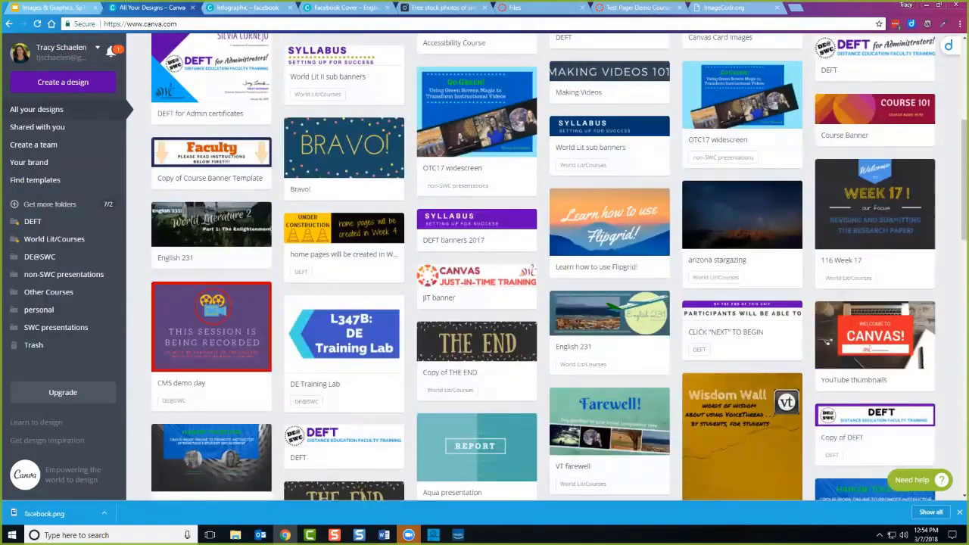
scroll(394, 288, "up", 2)
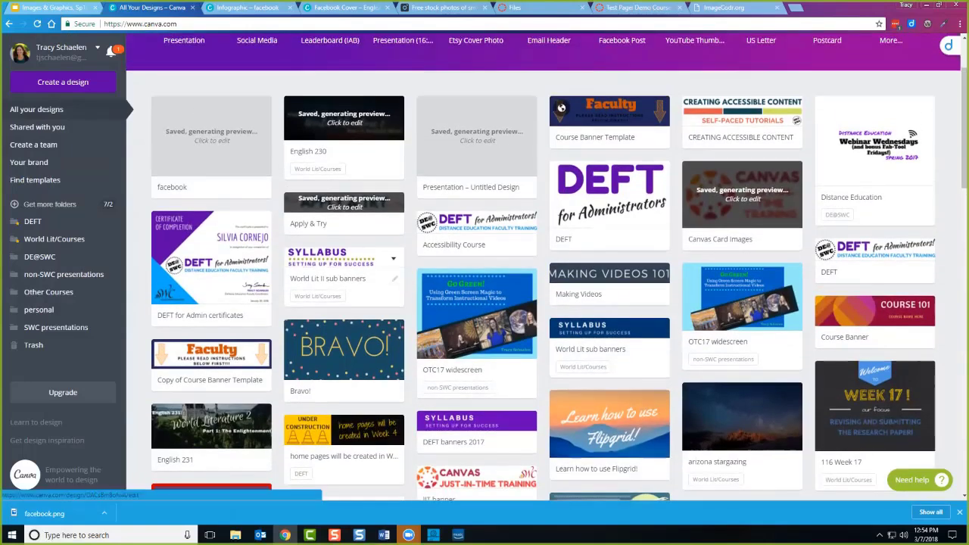
Open World Lit II sub banners and review its Syllabus, Lit Lounge, Q&A Discussion and Cyber Cafe banners.
left_click(340, 262)
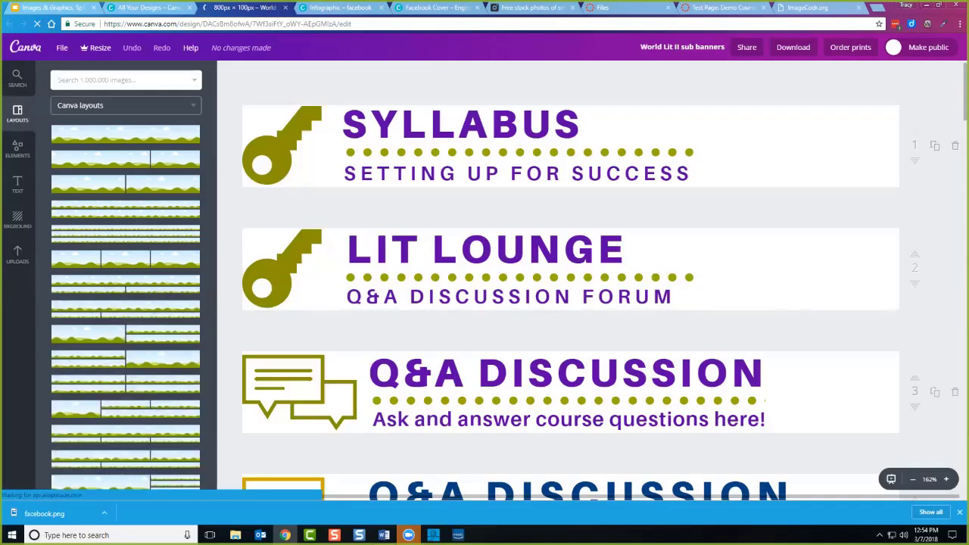
scroll(570, 280, "down", 1)
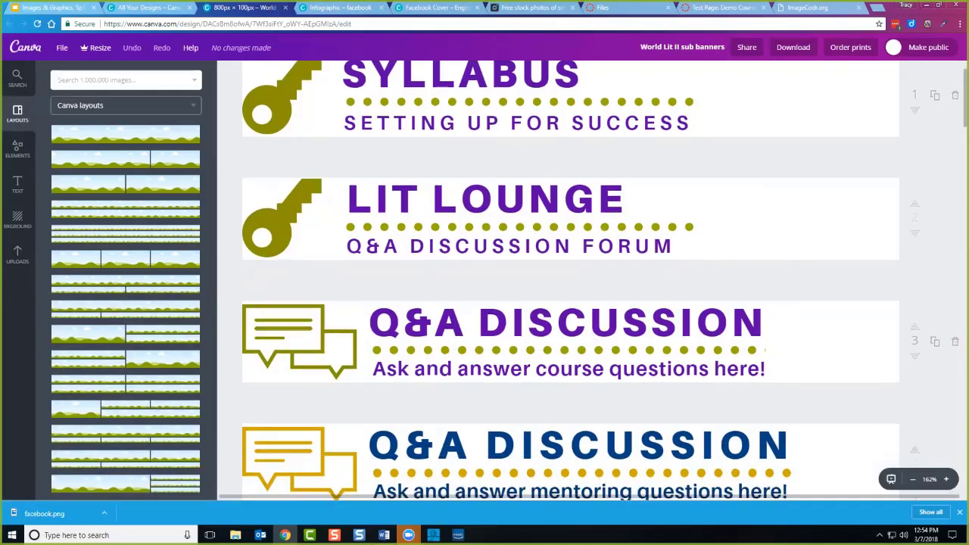
scroll(570, 280, "down", 2)
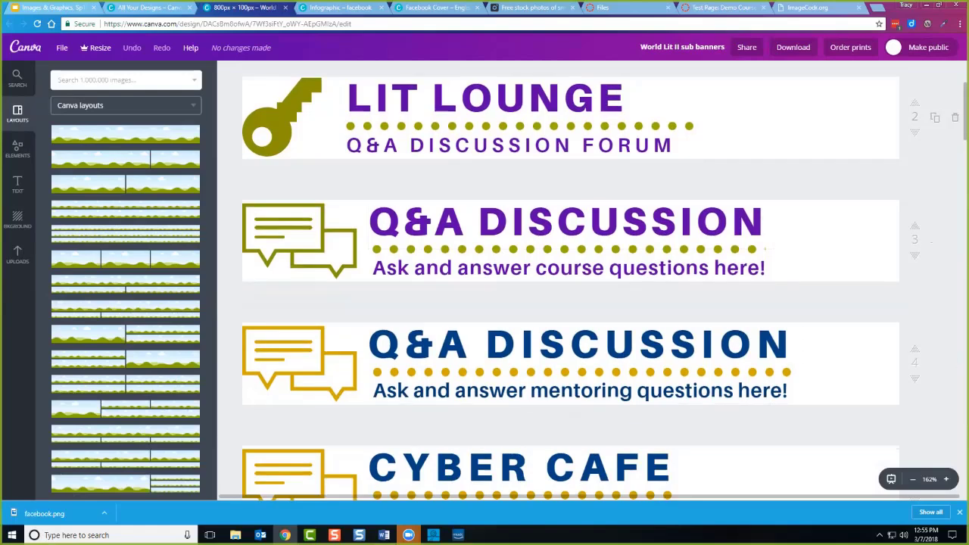
scroll(568, 280, "down", 3)
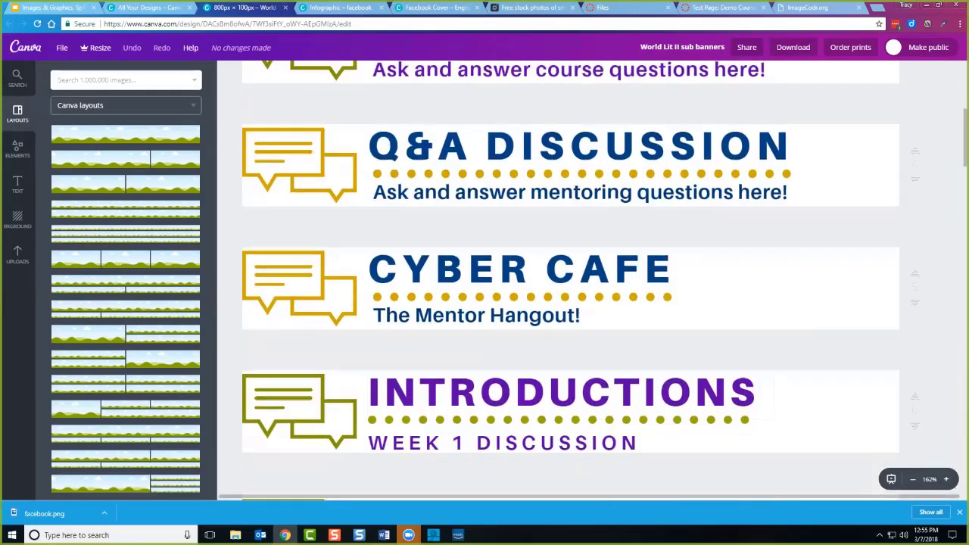
scroll(567, 280, "up", 5)
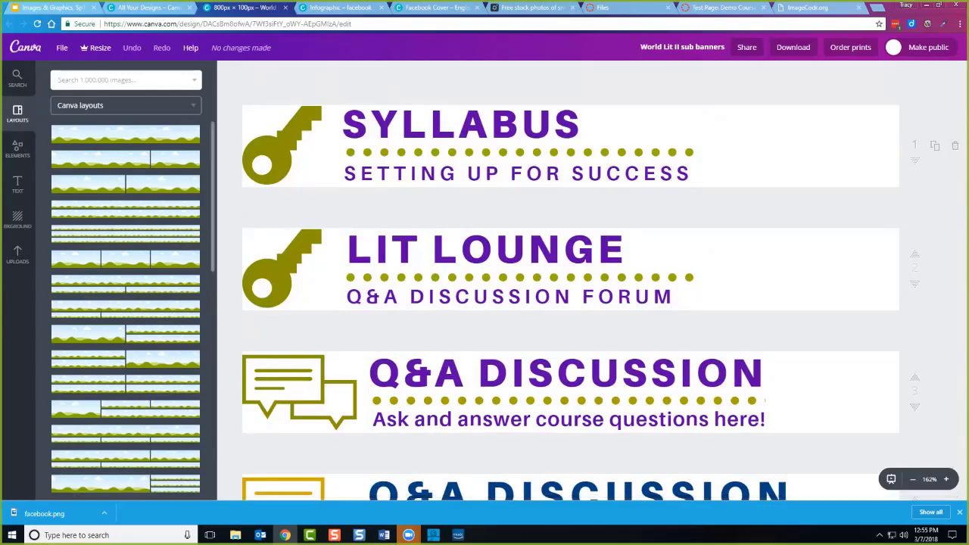
Open the Course Banner Template design from the All your designs list.
left_click(147, 8)
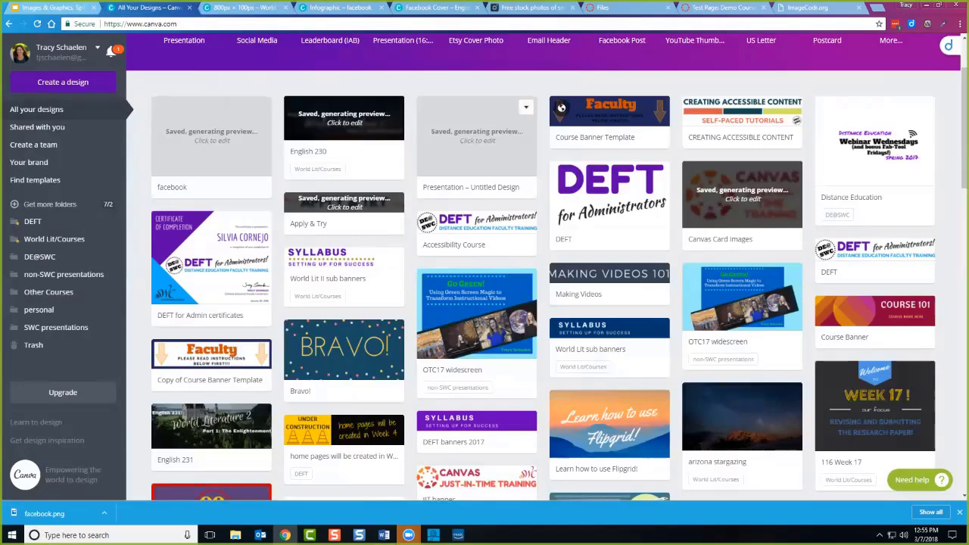
left_click(561, 108)
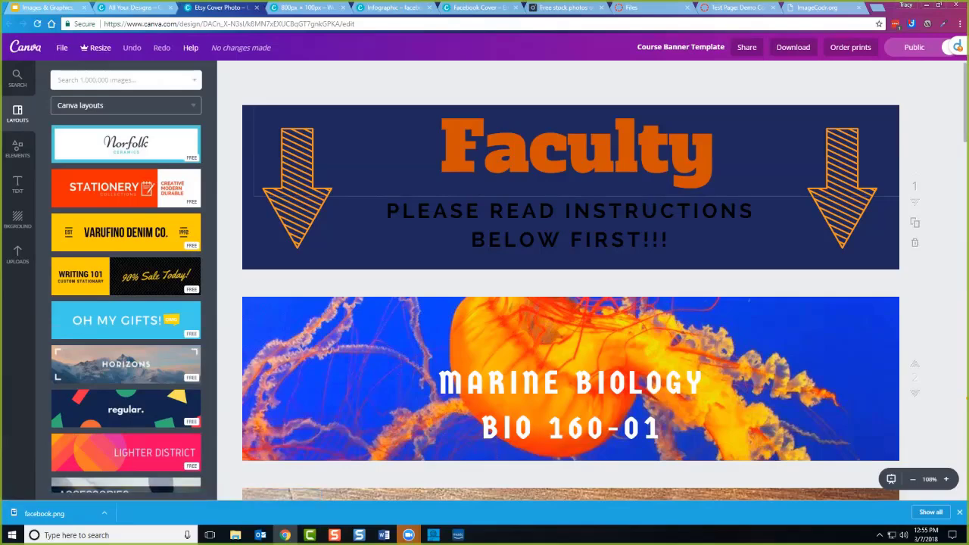
scroll(570, 302, "down", 1)
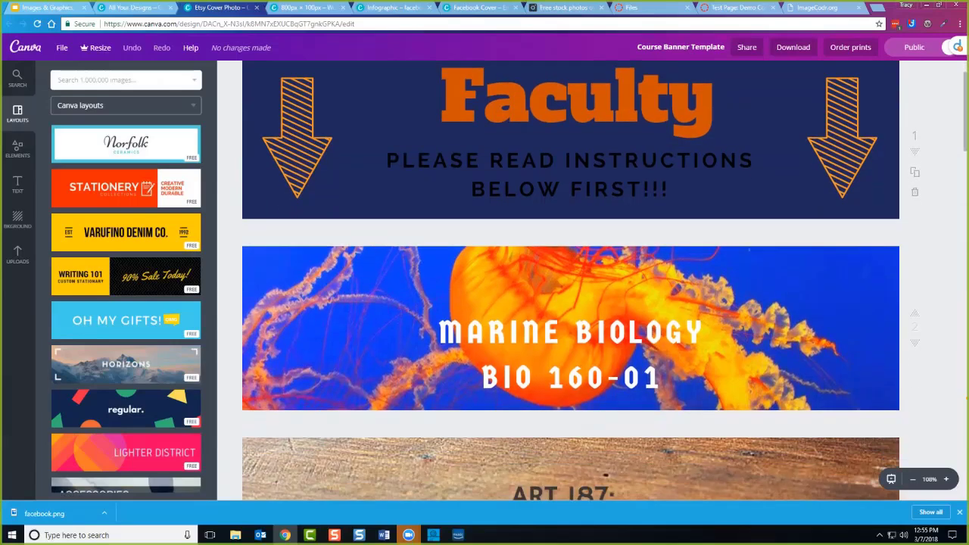
scroll(570, 303, "down", 1)
scroll(571, 303, "down", 2)
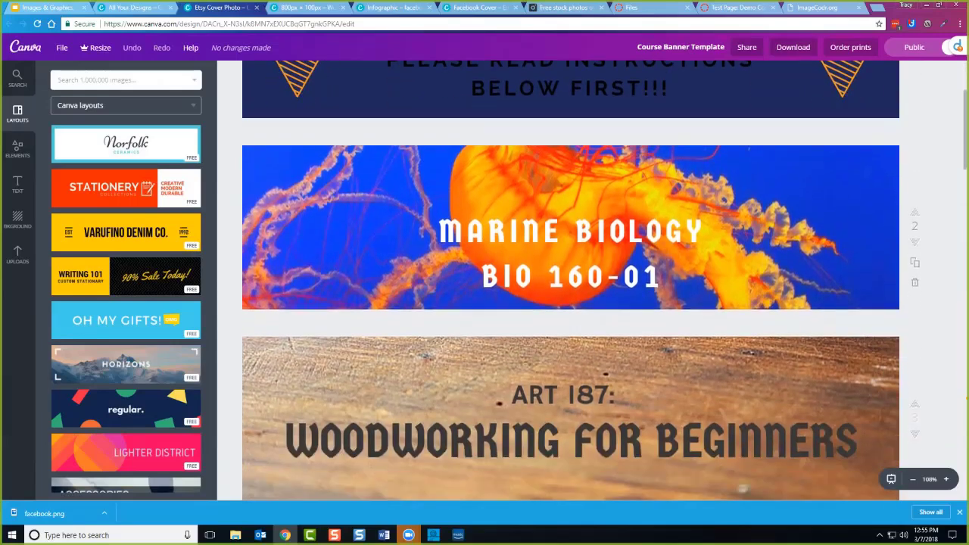
scroll(541, 288, "down", 5)
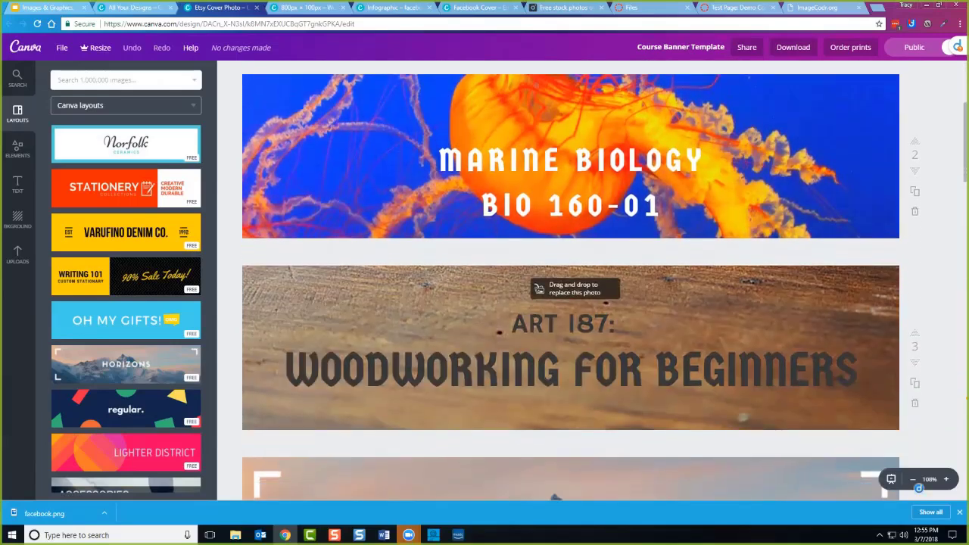
scroll(571, 280, "down", 5)
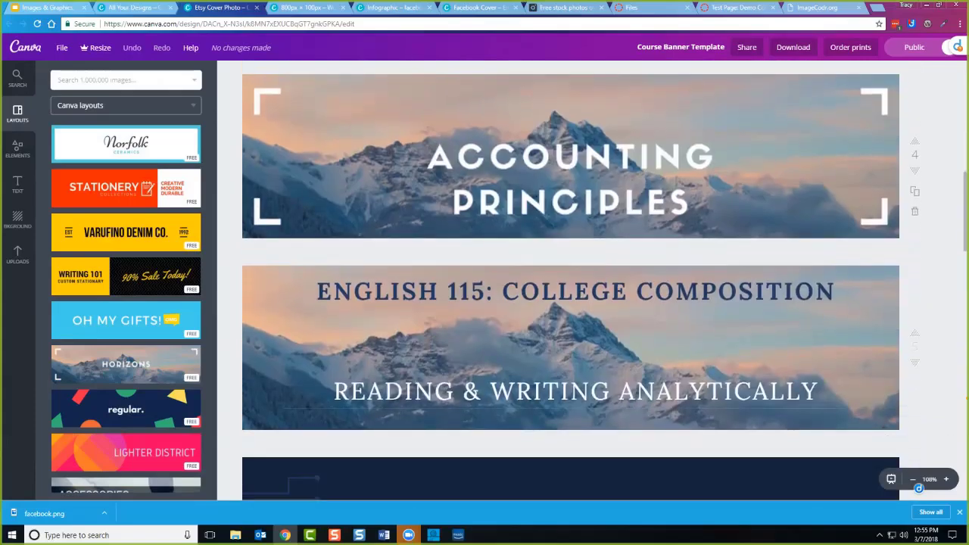
scroll(571, 280, "down", 5)
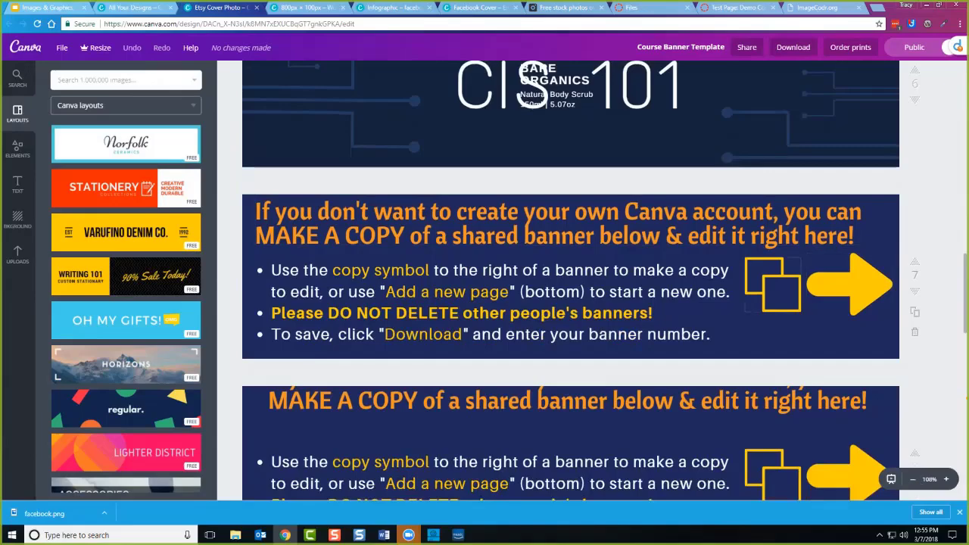
scroll(571, 280, "down", 6)
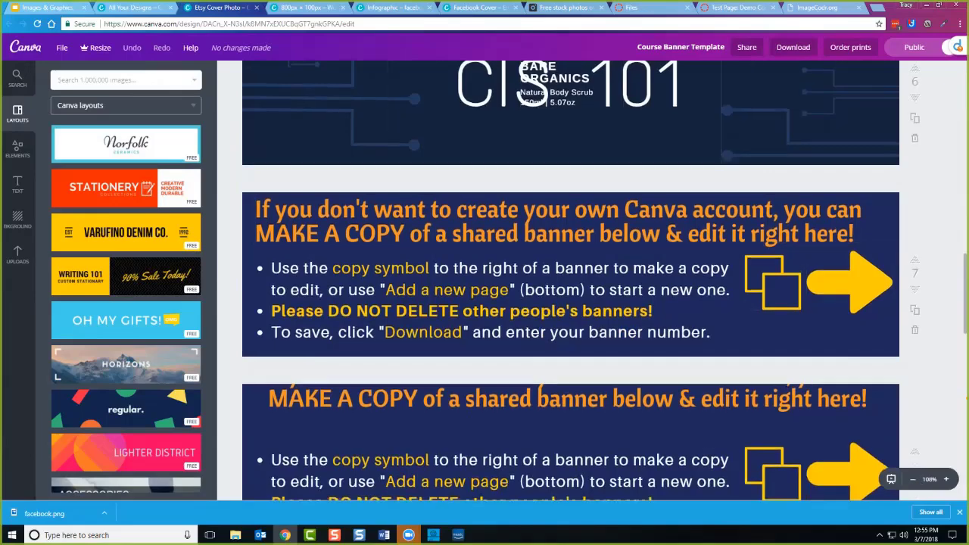
scroll(571, 280, "down", 6)
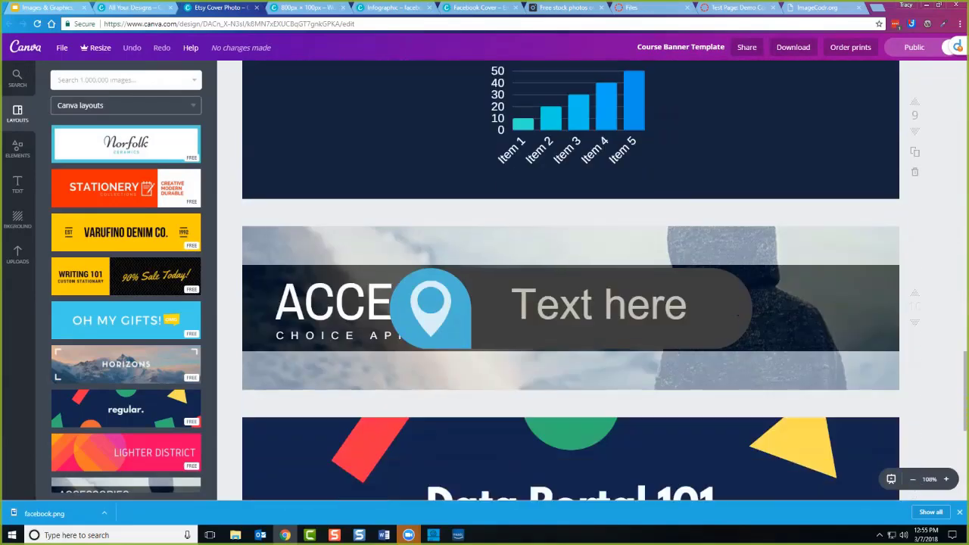
scroll(571, 280, "down", 2)
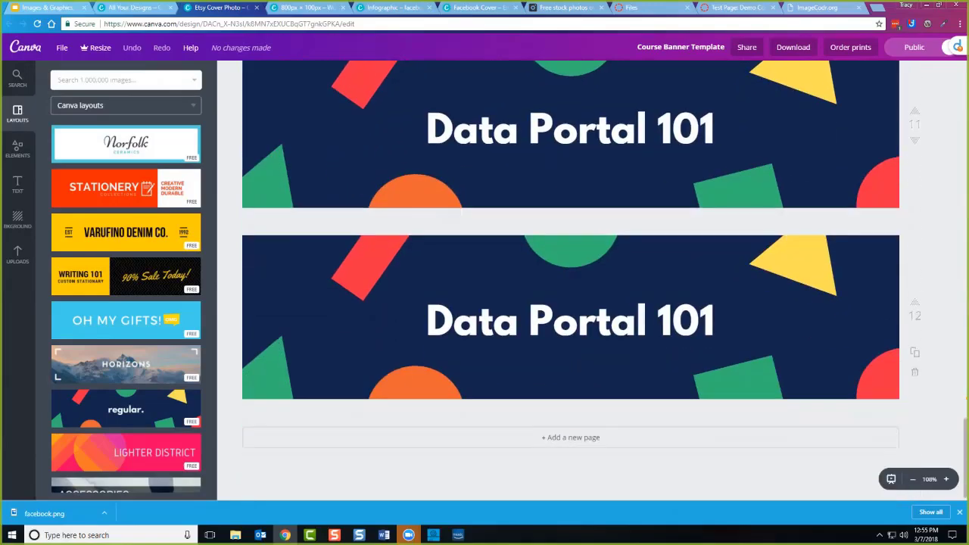
scroll(570, 280, "up", 20)
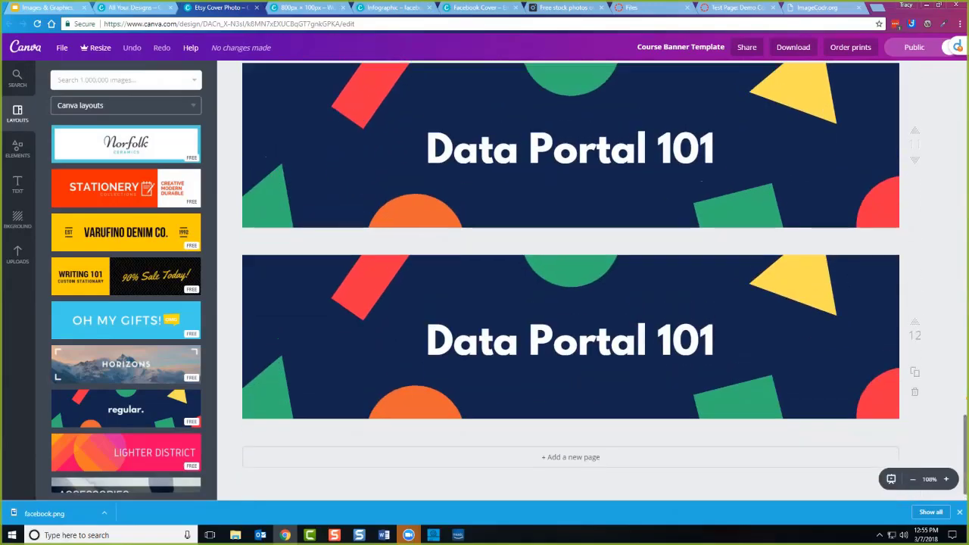